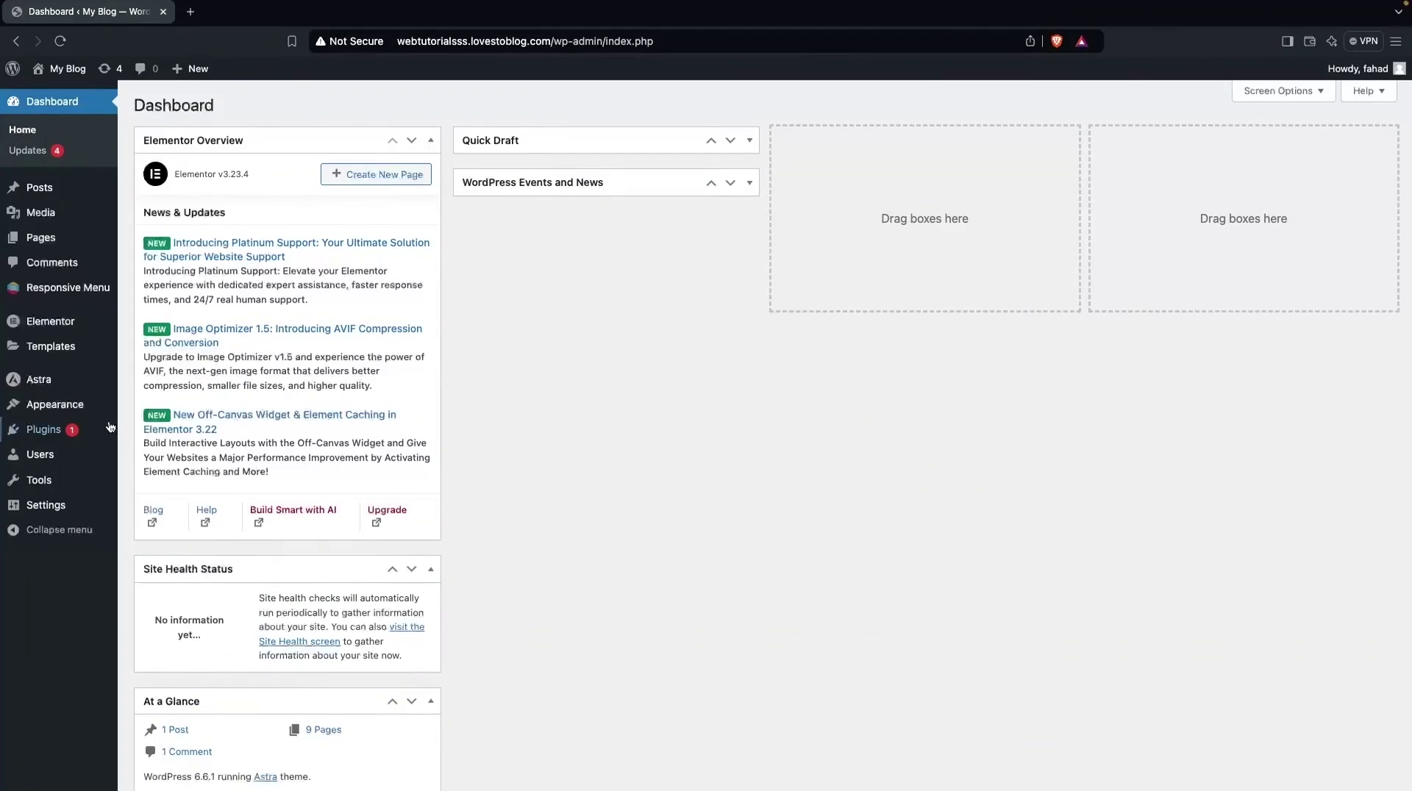
Step: Search the plugin directory for 'responsive menu' and open the Responsive Menu plugin's empty Menus list
mouse_move(52, 430)
click(199, 453)
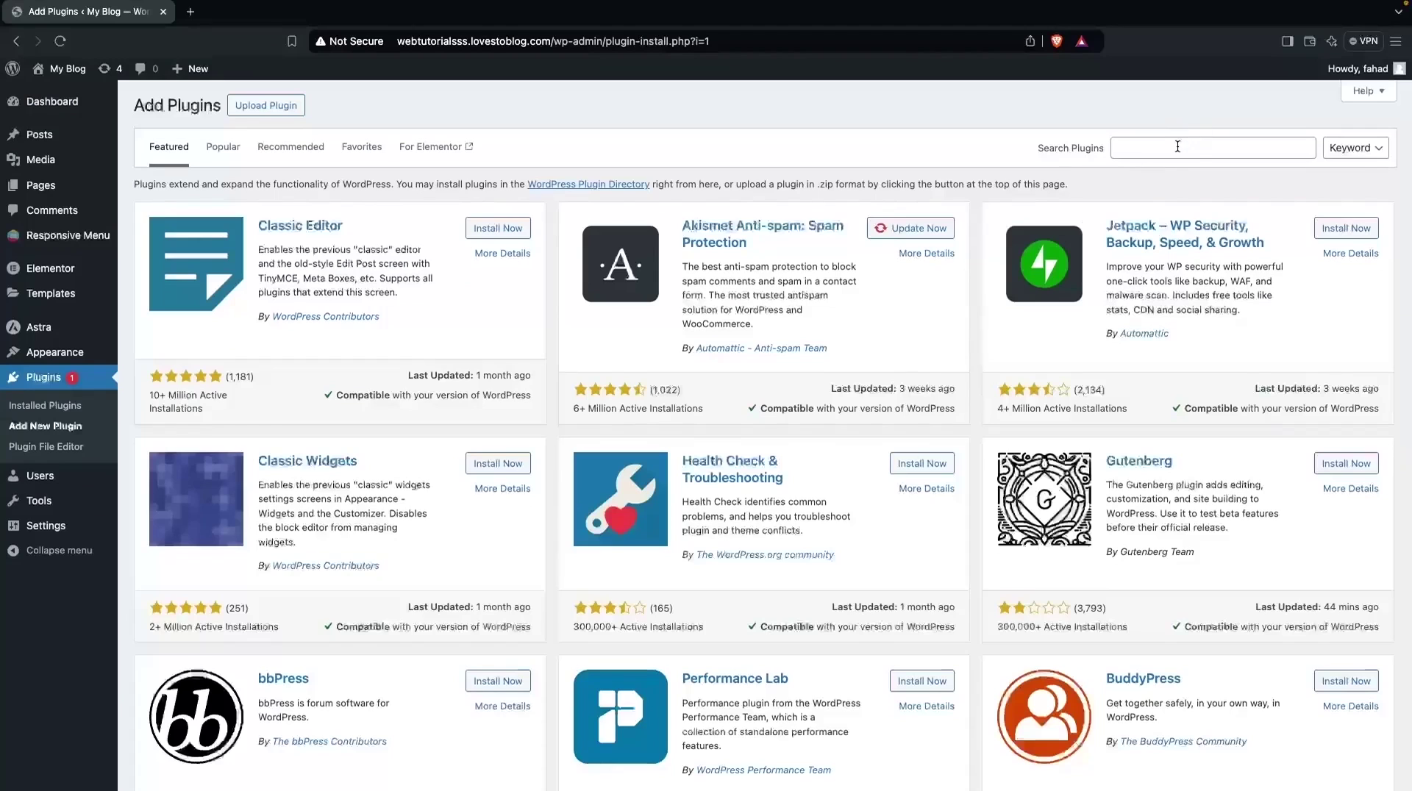
click(1191, 147)
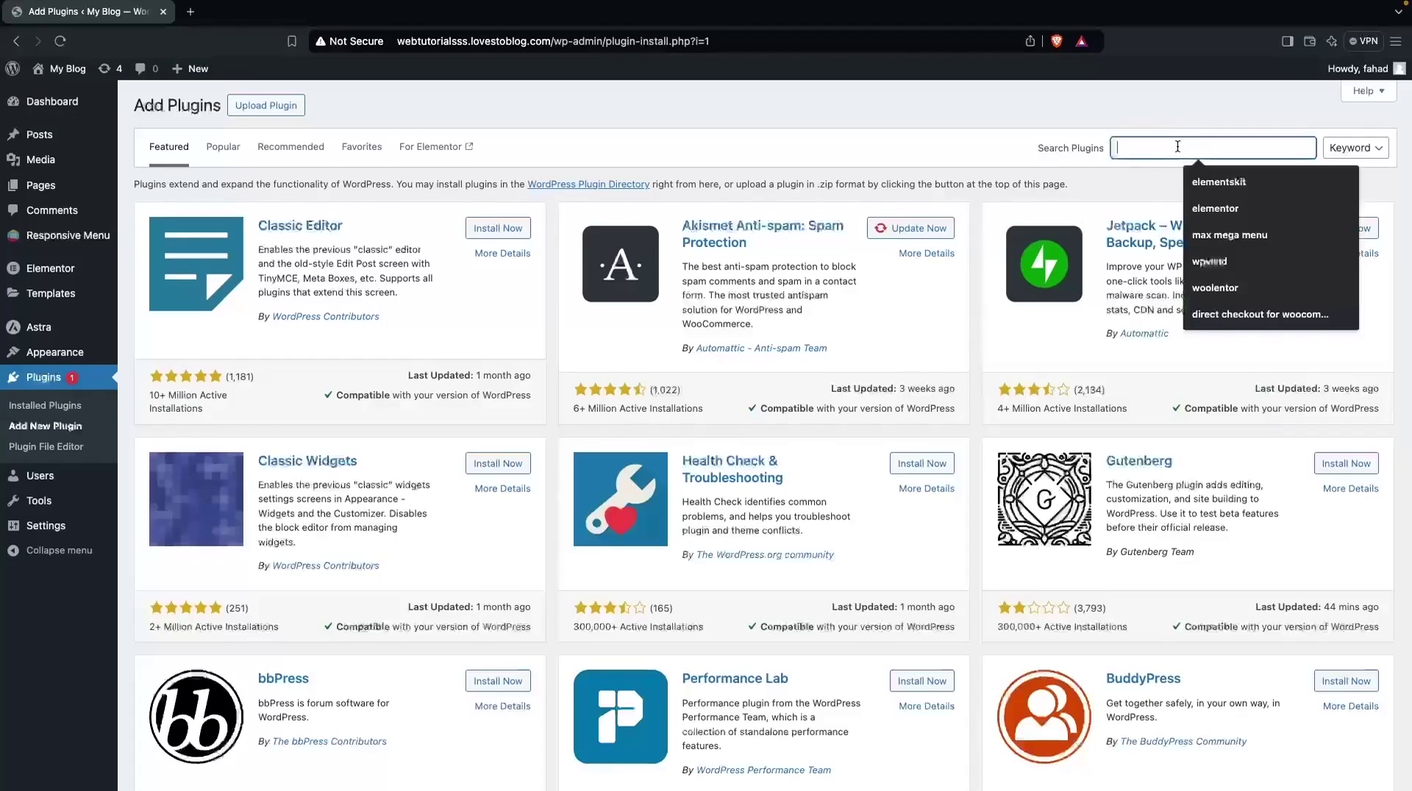
text(re)
click(1221, 181)
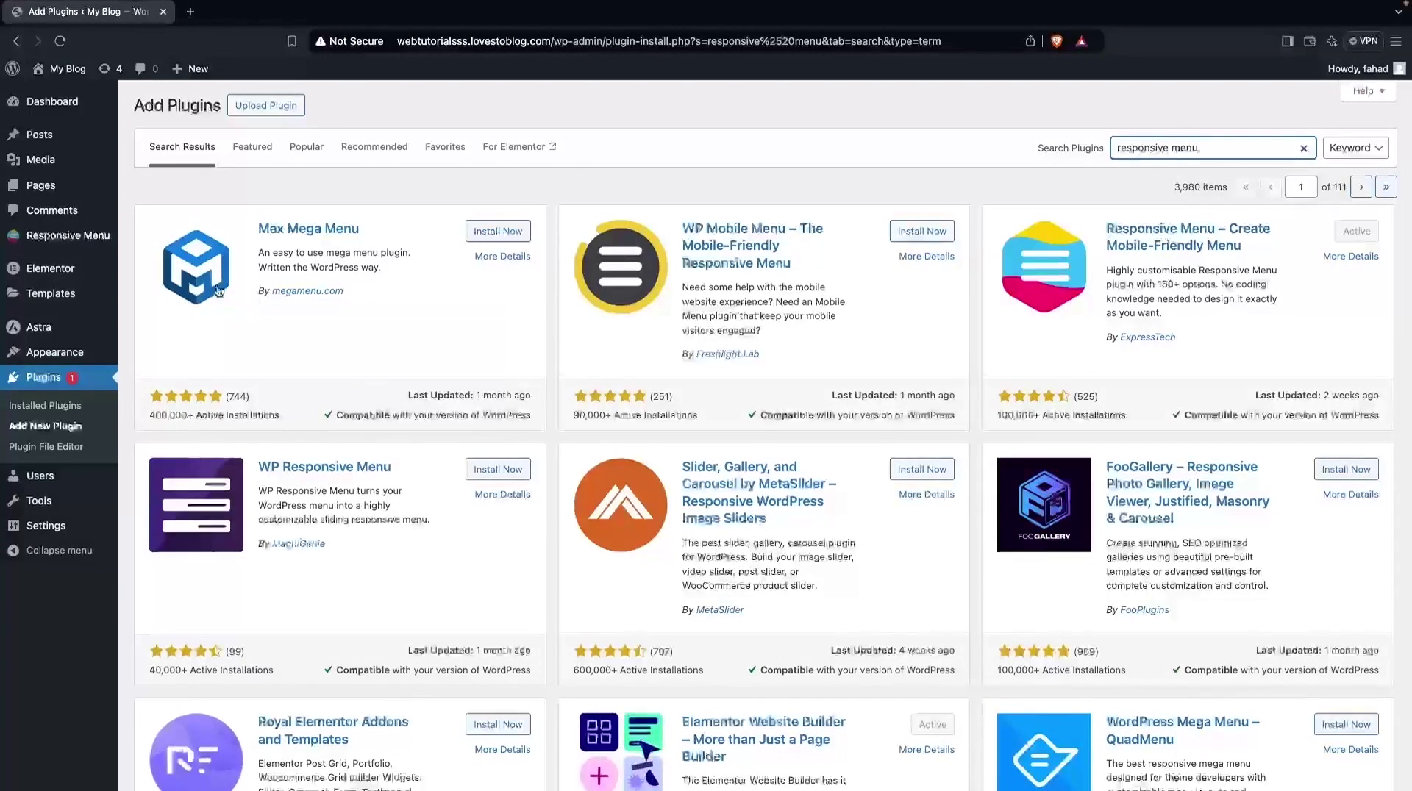
click(72, 238)
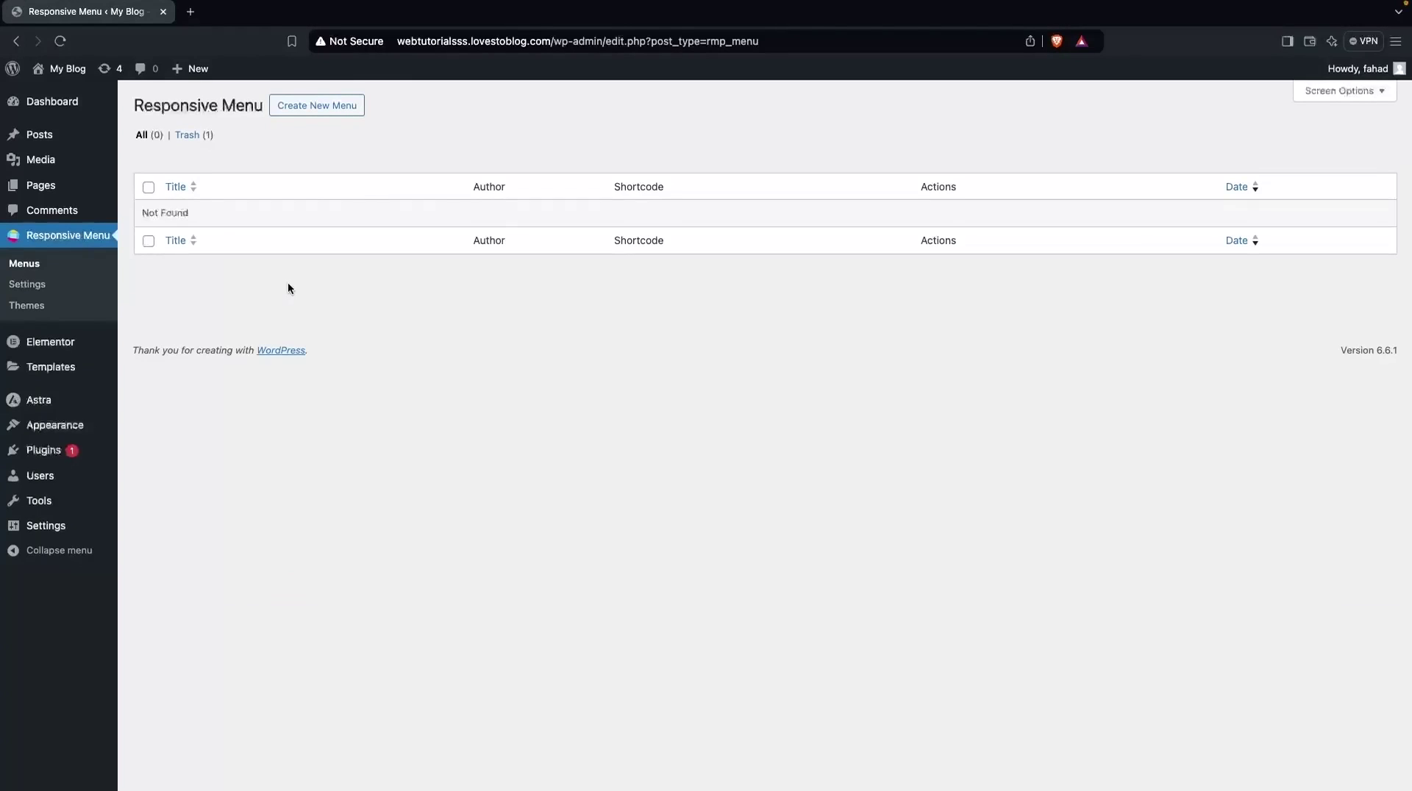
Step: Start a new menu in the Create New Menu wizard and browse the four installed themes
click(321, 116)
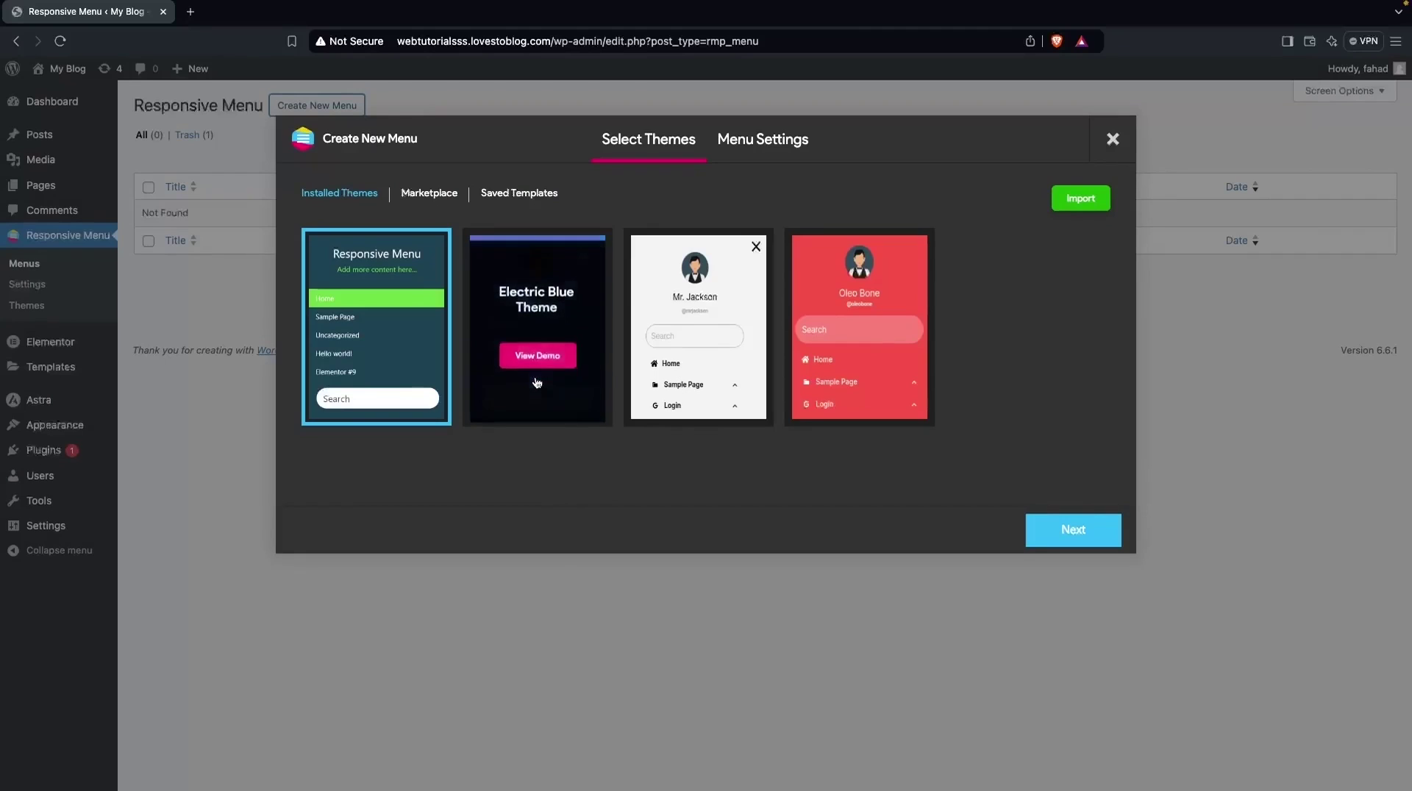
mouse_move(633, 365)
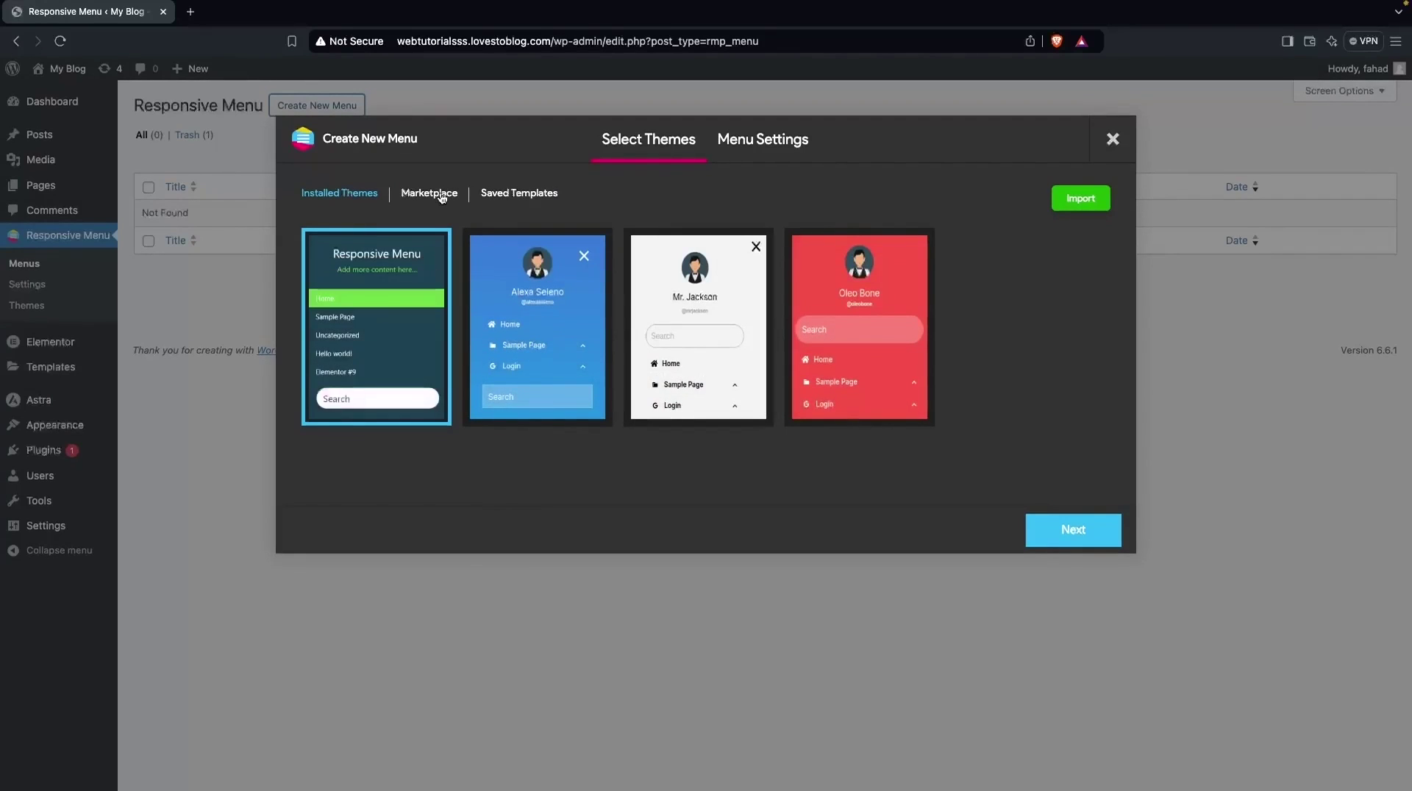
Step: Glance at Menu Settings, return to themes, then continue with the default Responsive Menu theme
click(742, 146)
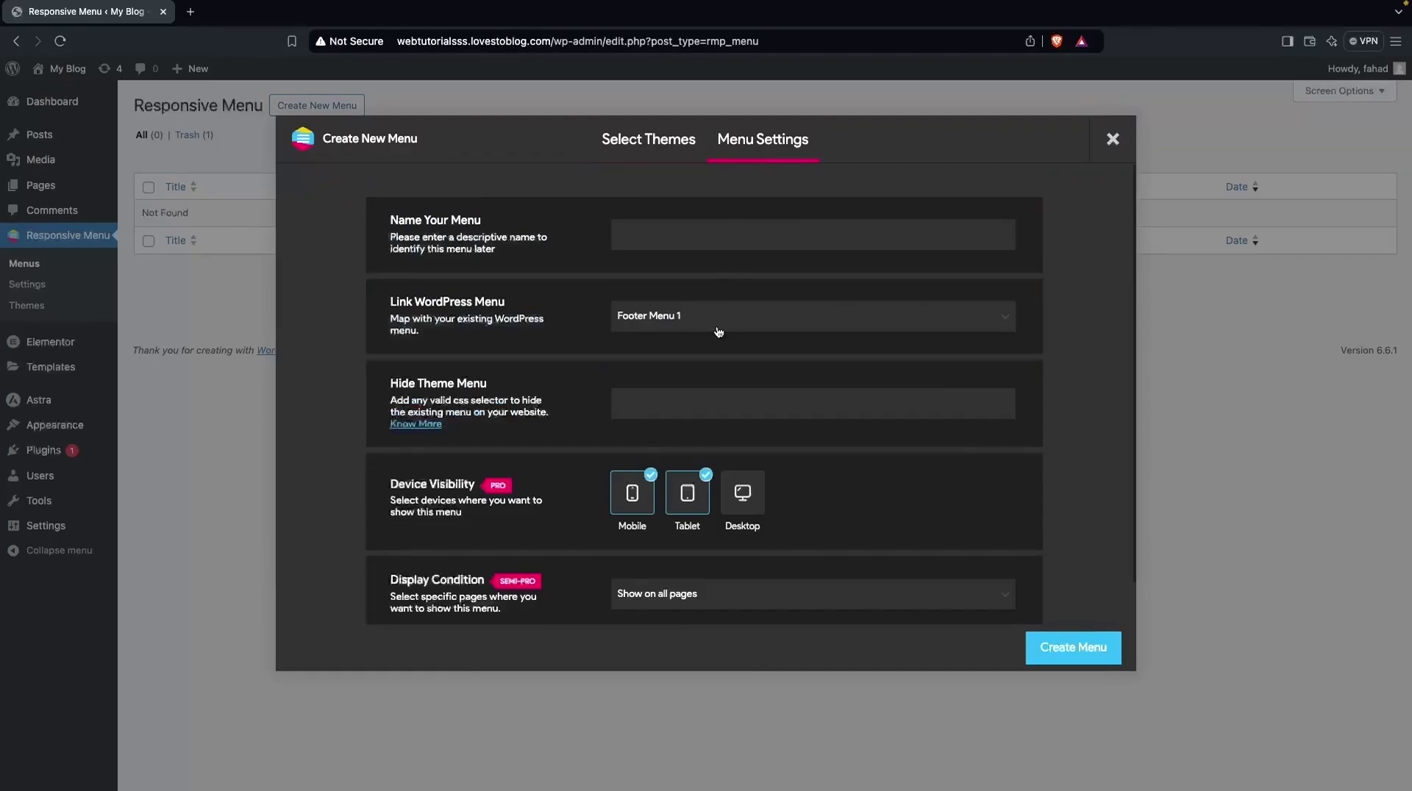
scroll(720, 330, down, 2)
scroll(720, 330, up, 2)
scroll(719, 330, down, 1)
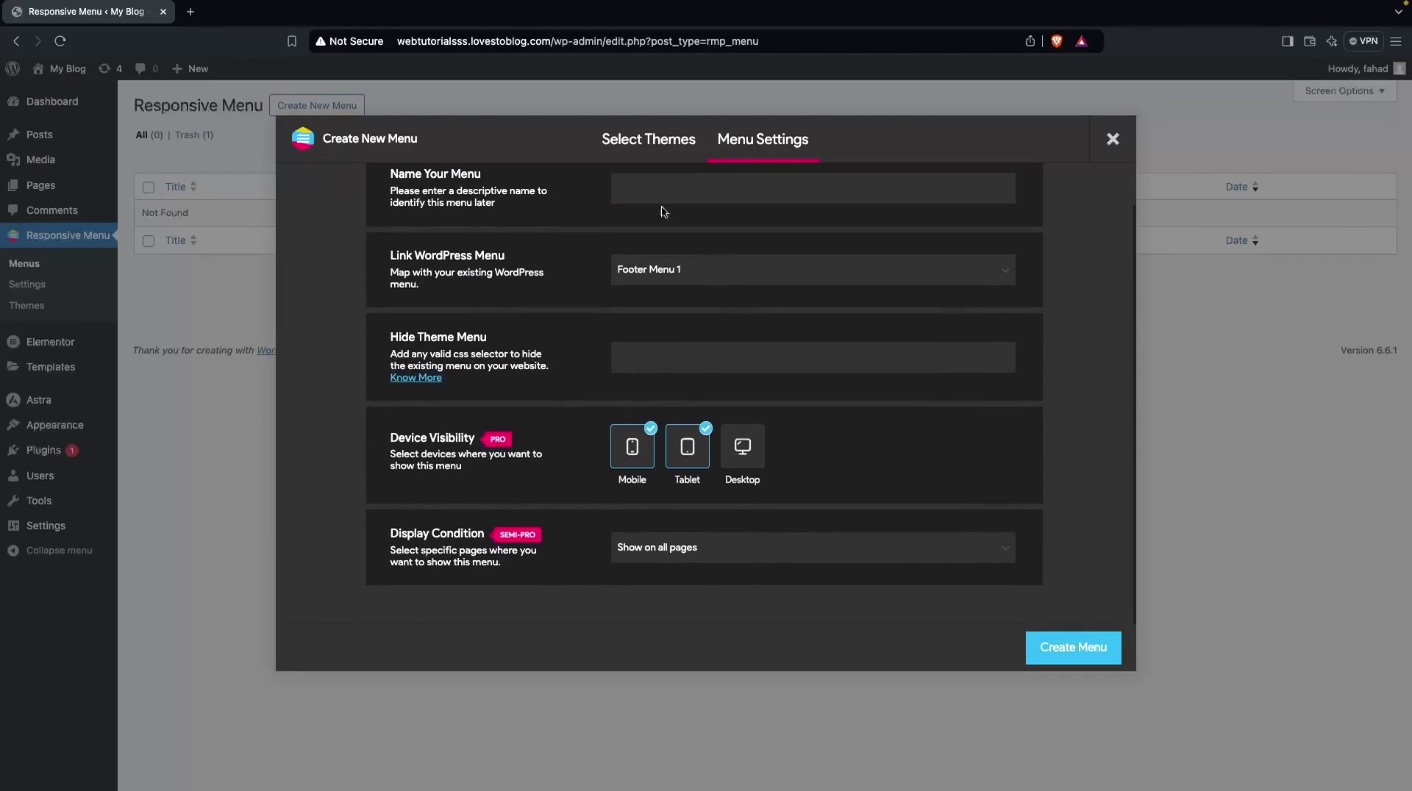
click(621, 141)
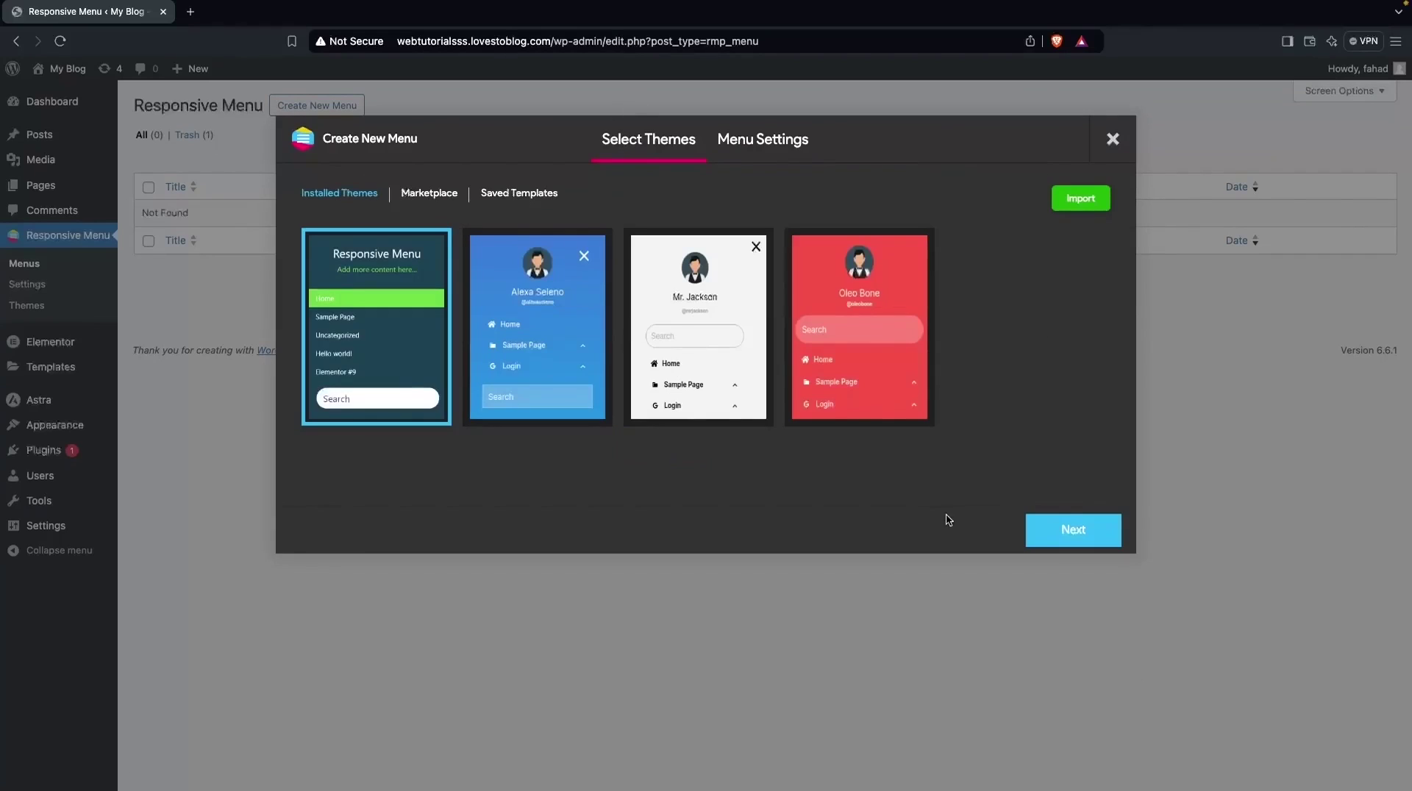
click(1046, 539)
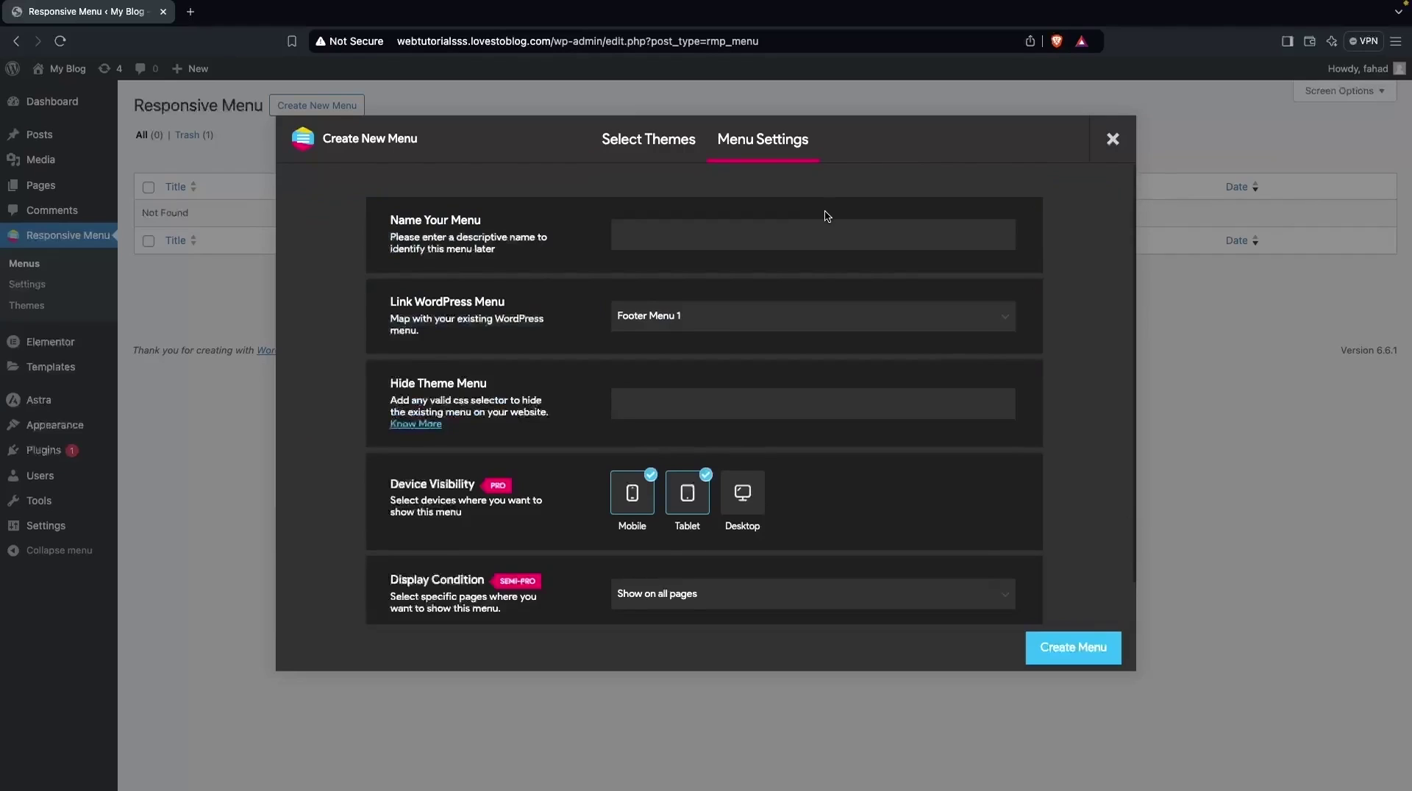
Step: Name the menu 'Responsive Mobile Menu', keeping Footer Menu 1 linked and display on all pages
click(754, 242)
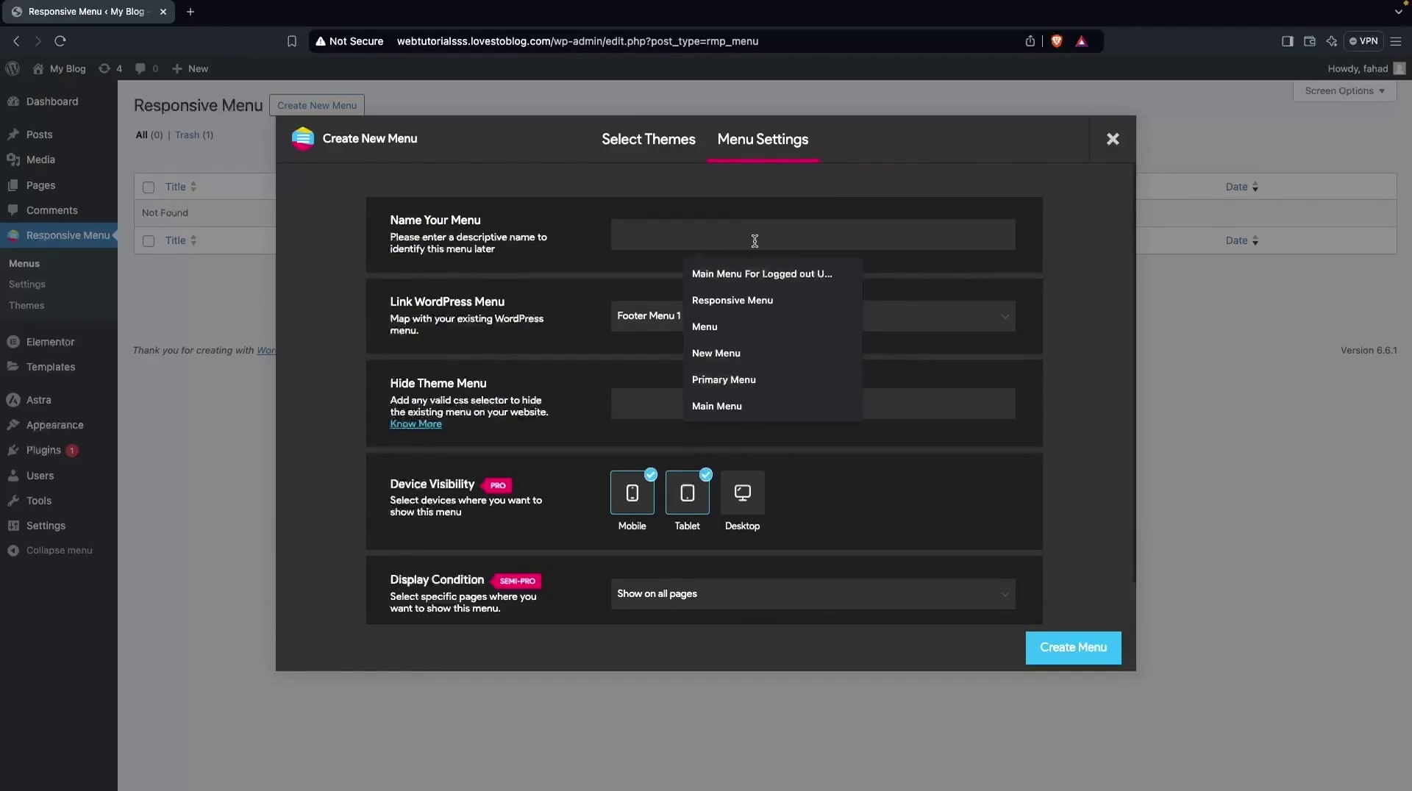
text(Responsive Mobile Menu)
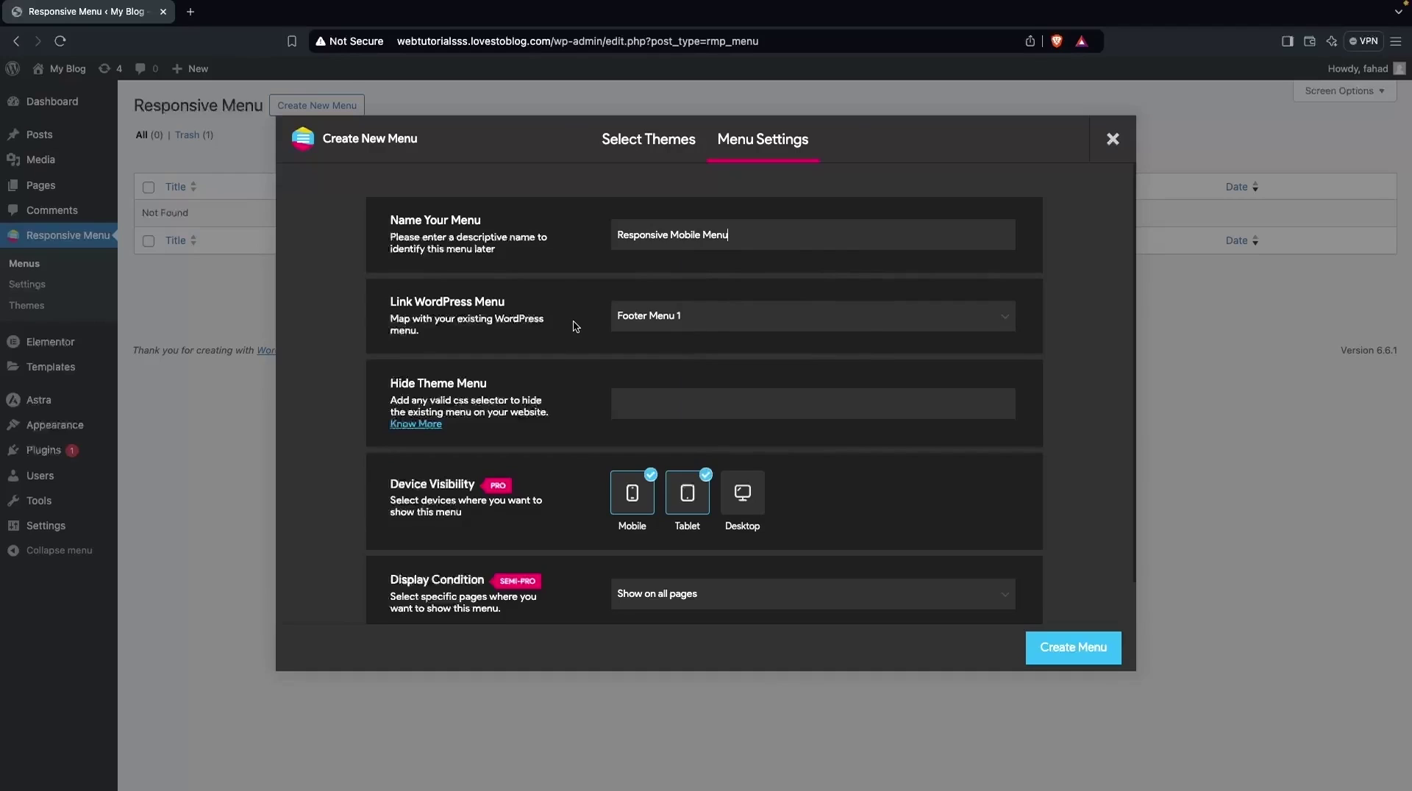
click(846, 318)
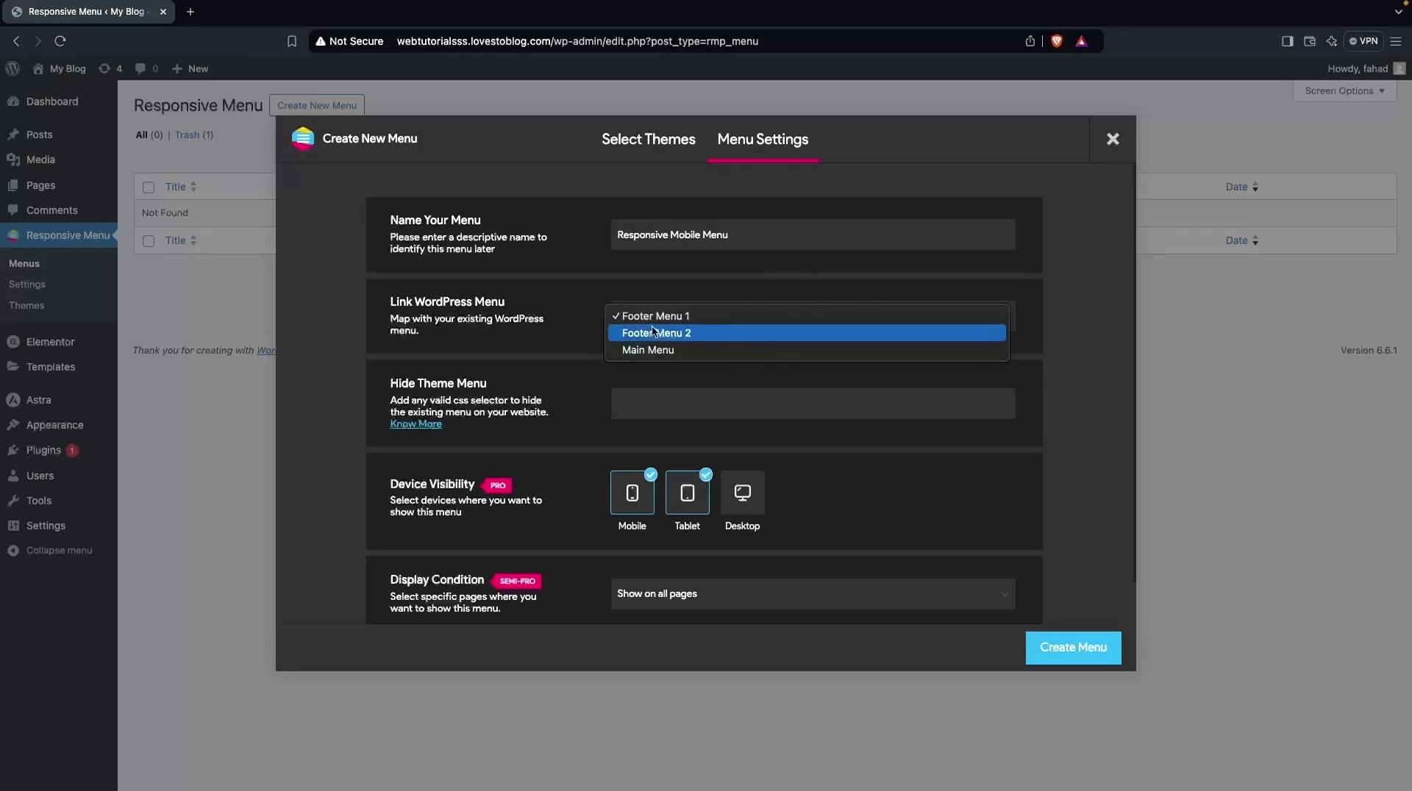
click(614, 387)
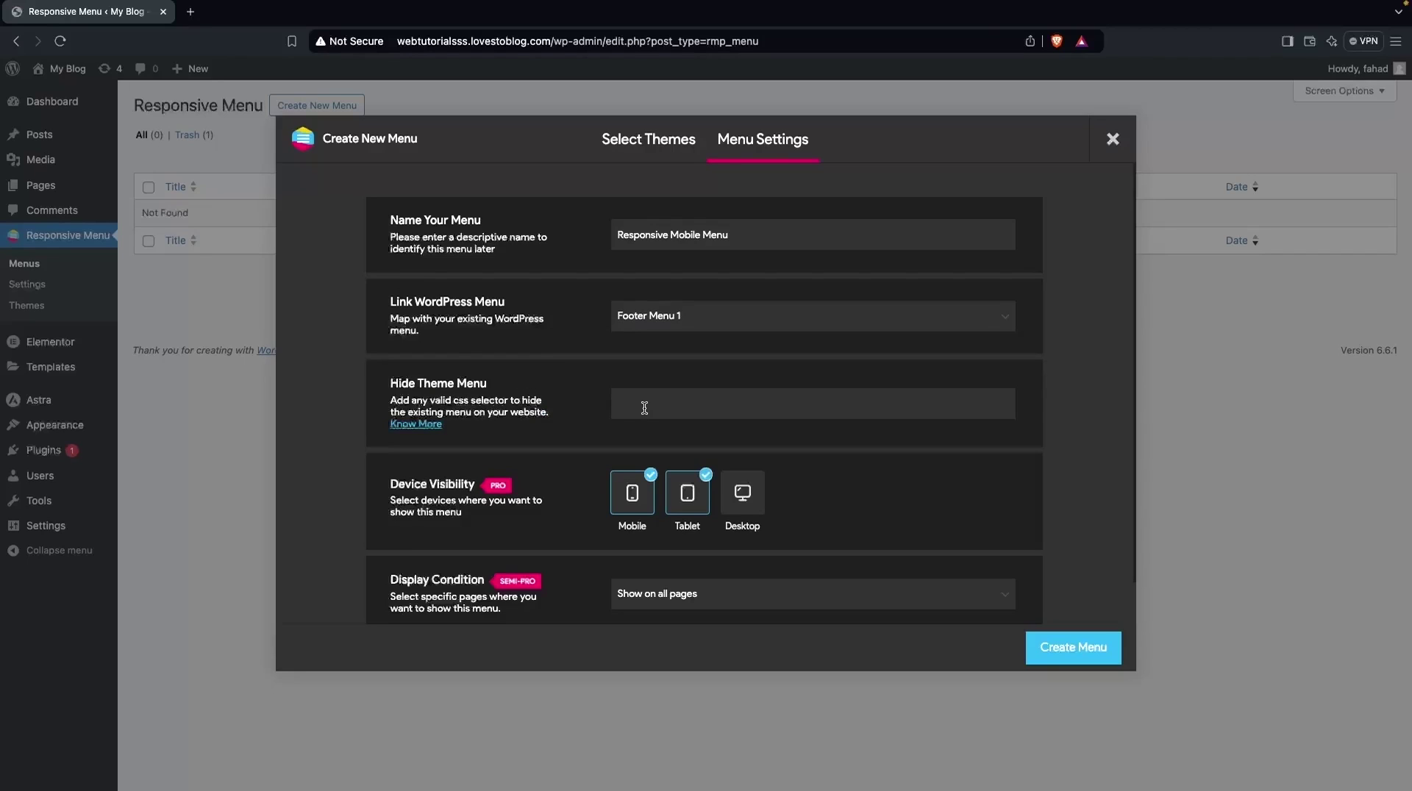
scroll(645, 408, down, 2)
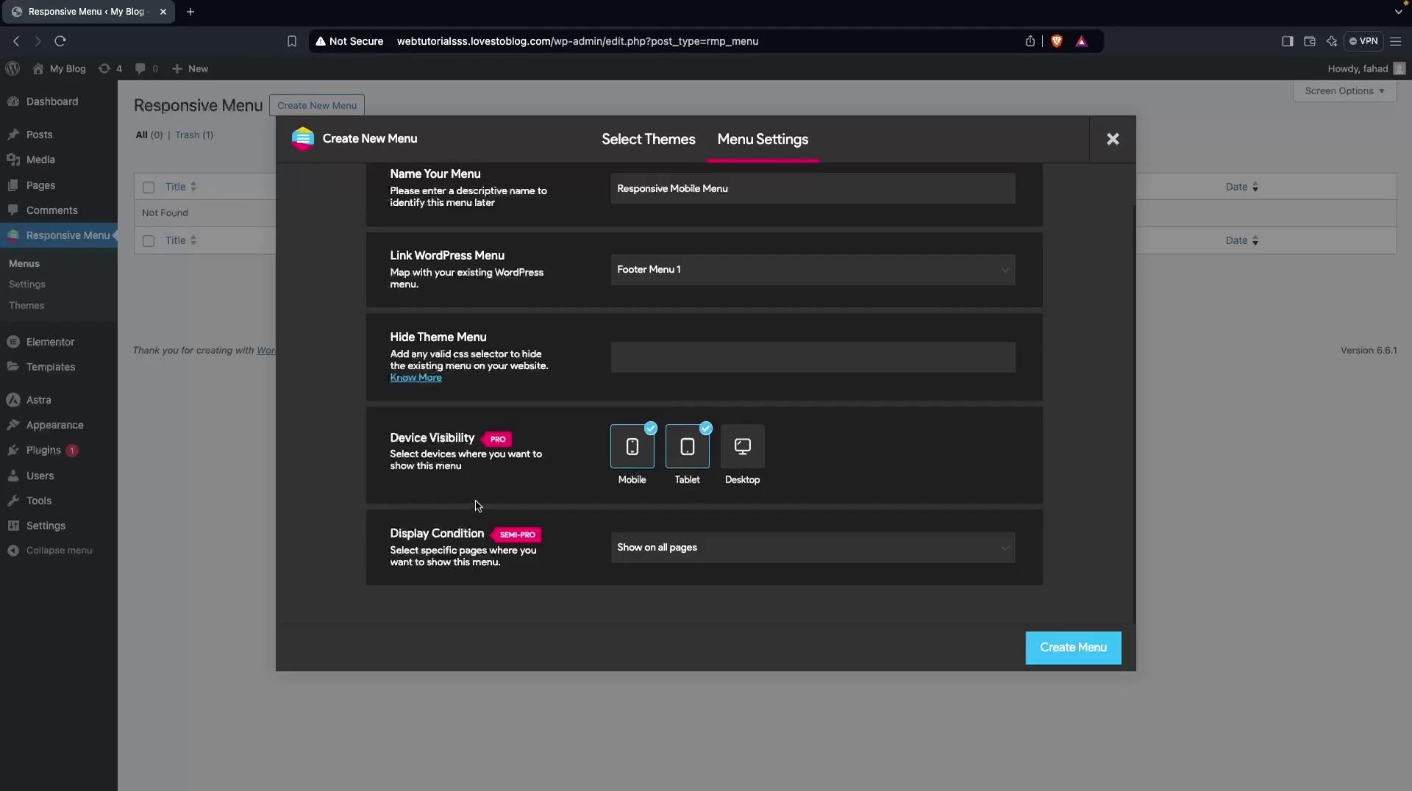
click(722, 547)
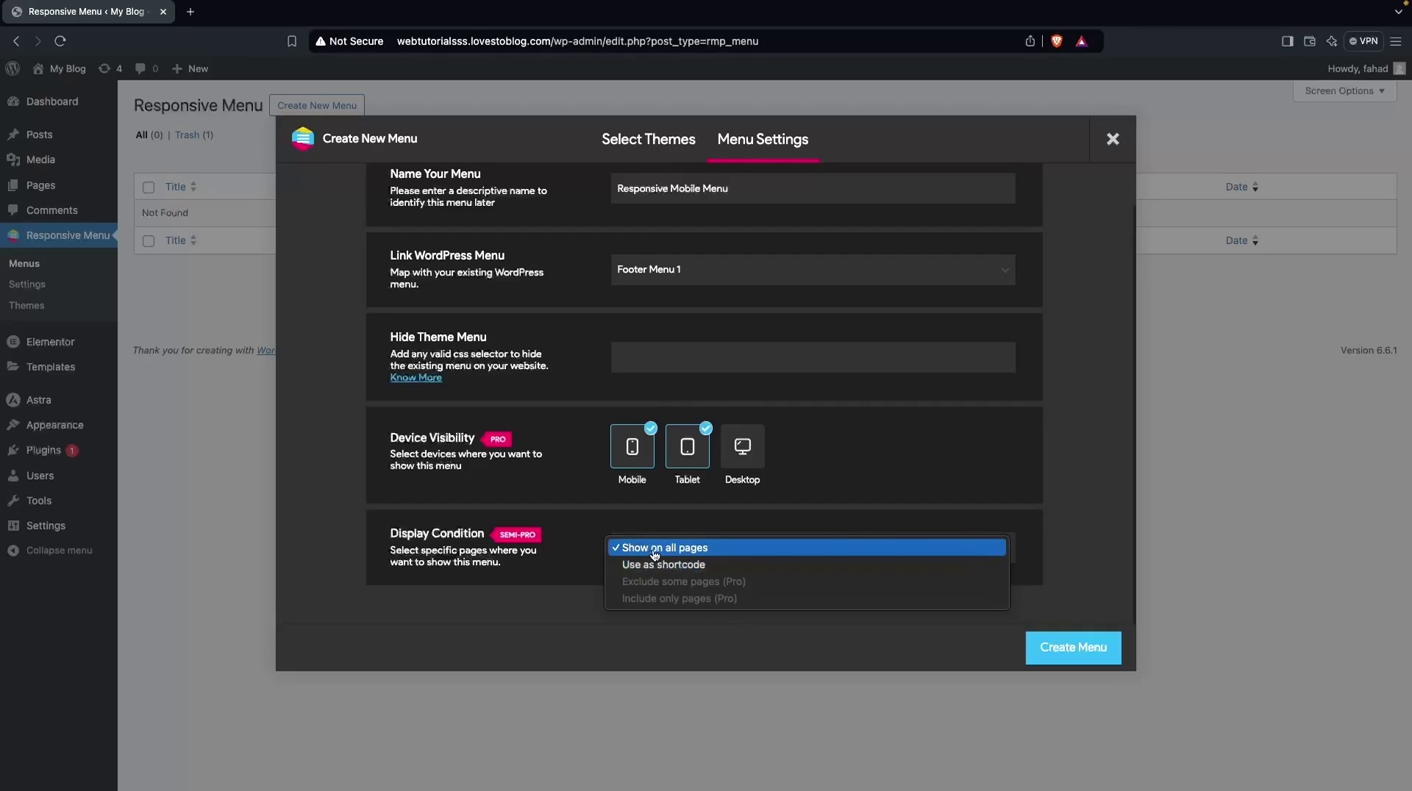
click(1087, 651)
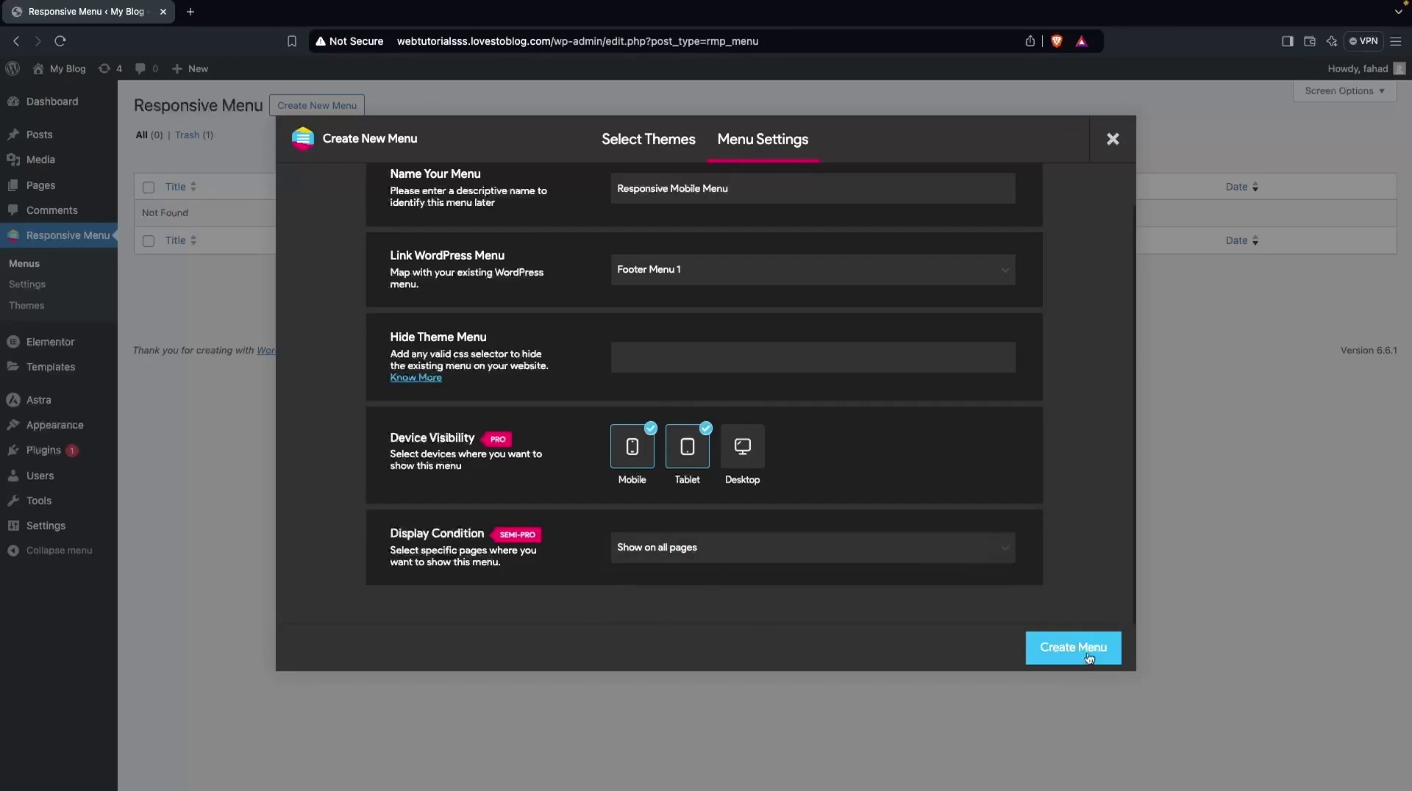
Step: Create the menu and open and close its slide-out in the phone preview
click(1089, 654)
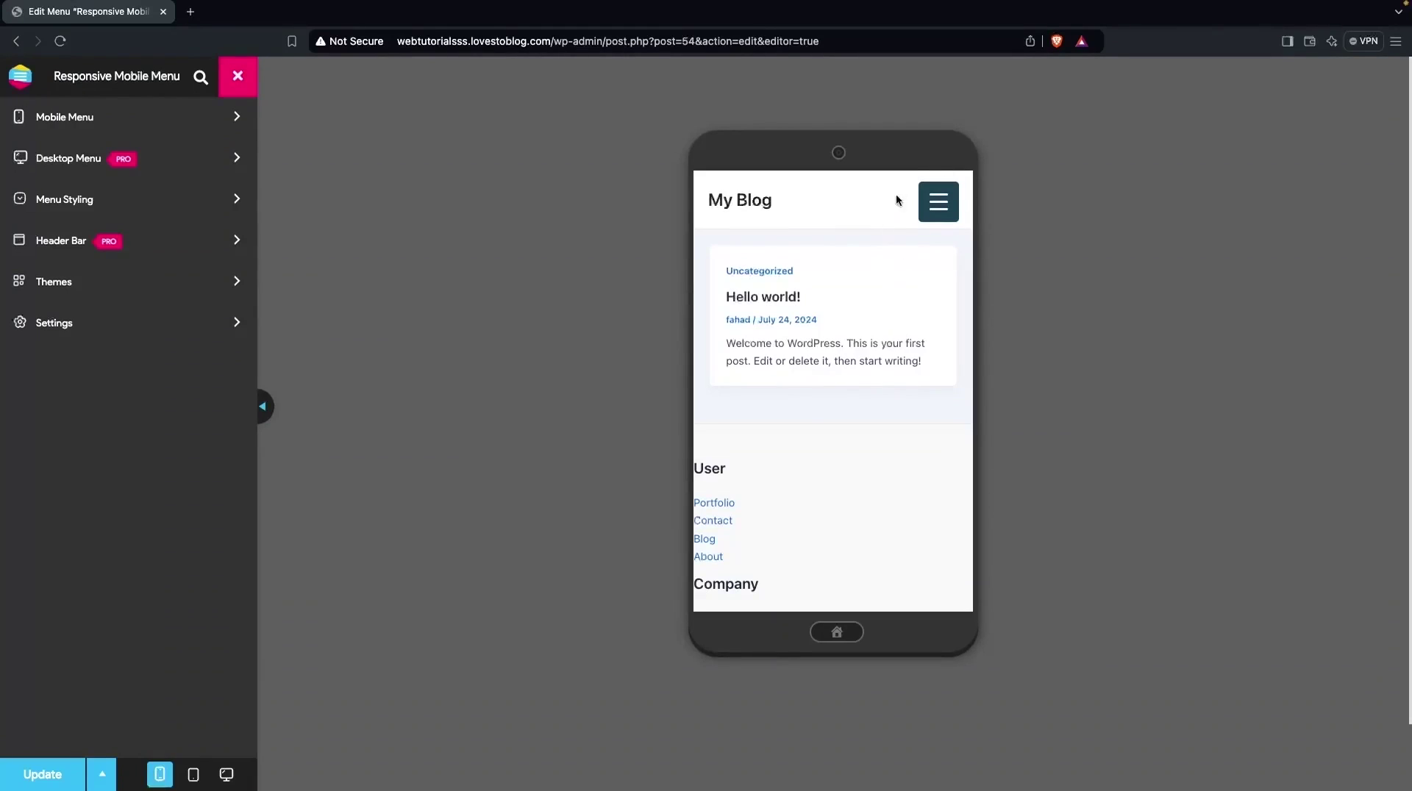
click(942, 212)
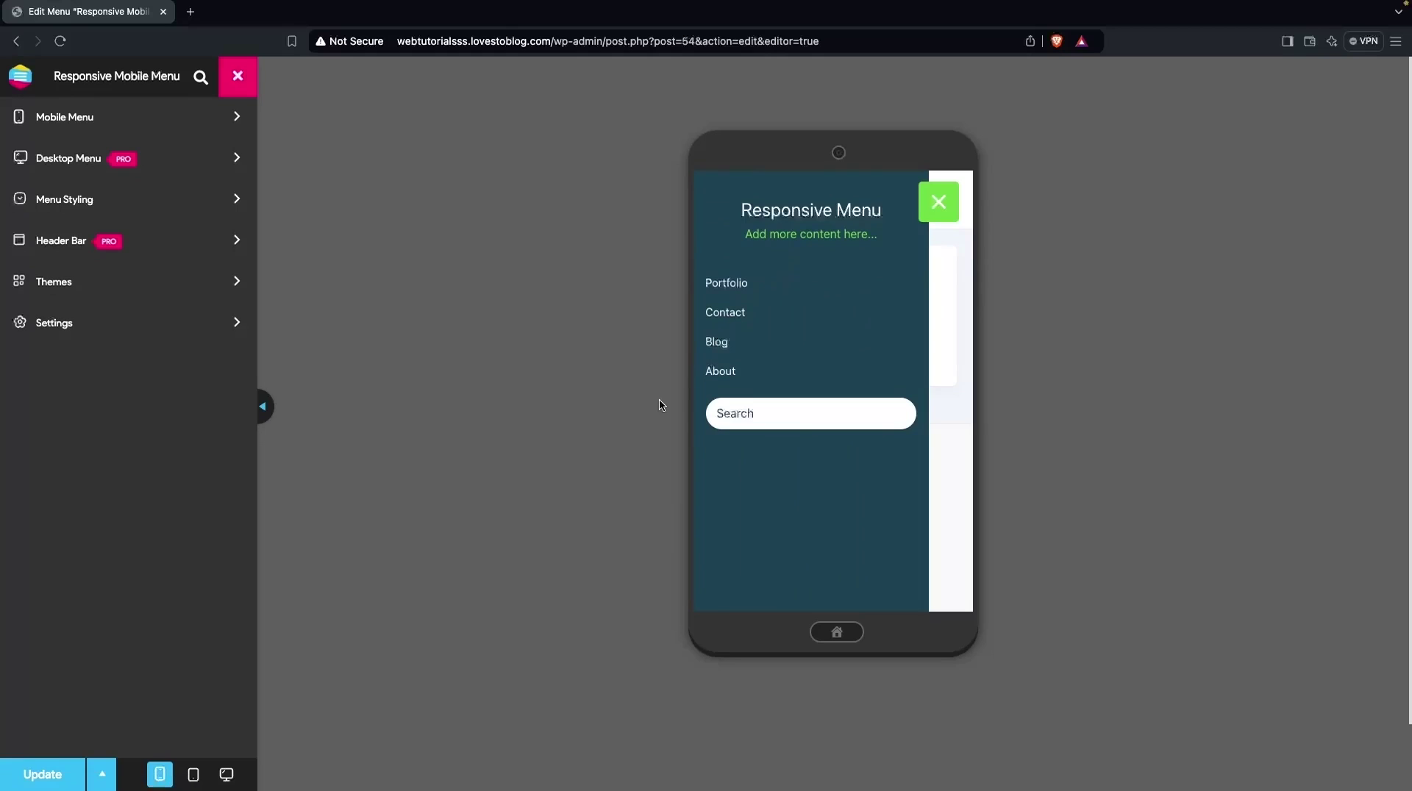
click(948, 192)
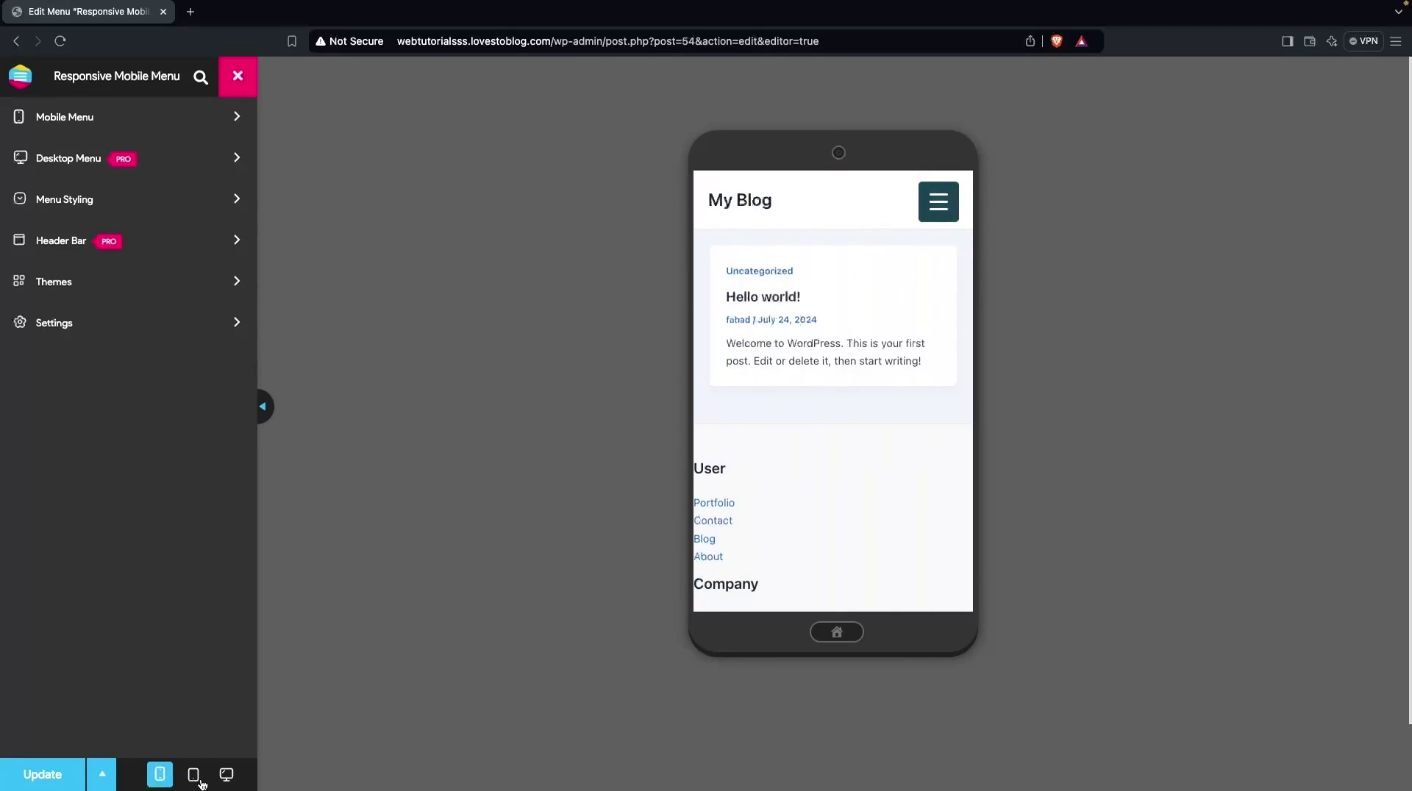
Step: Repeat the slide-out open and close test at tablet size, then return to phone preview
click(197, 779)
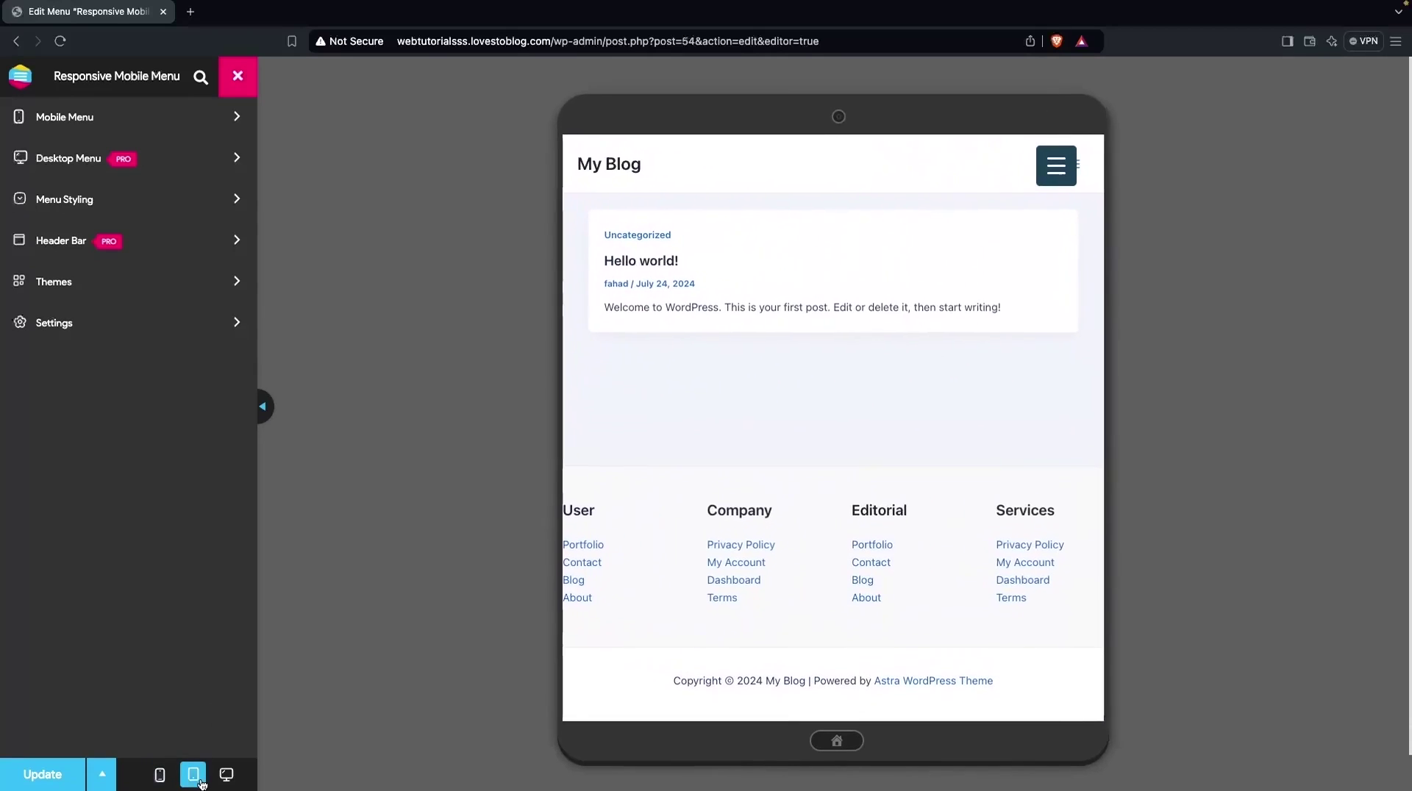
click(1059, 171)
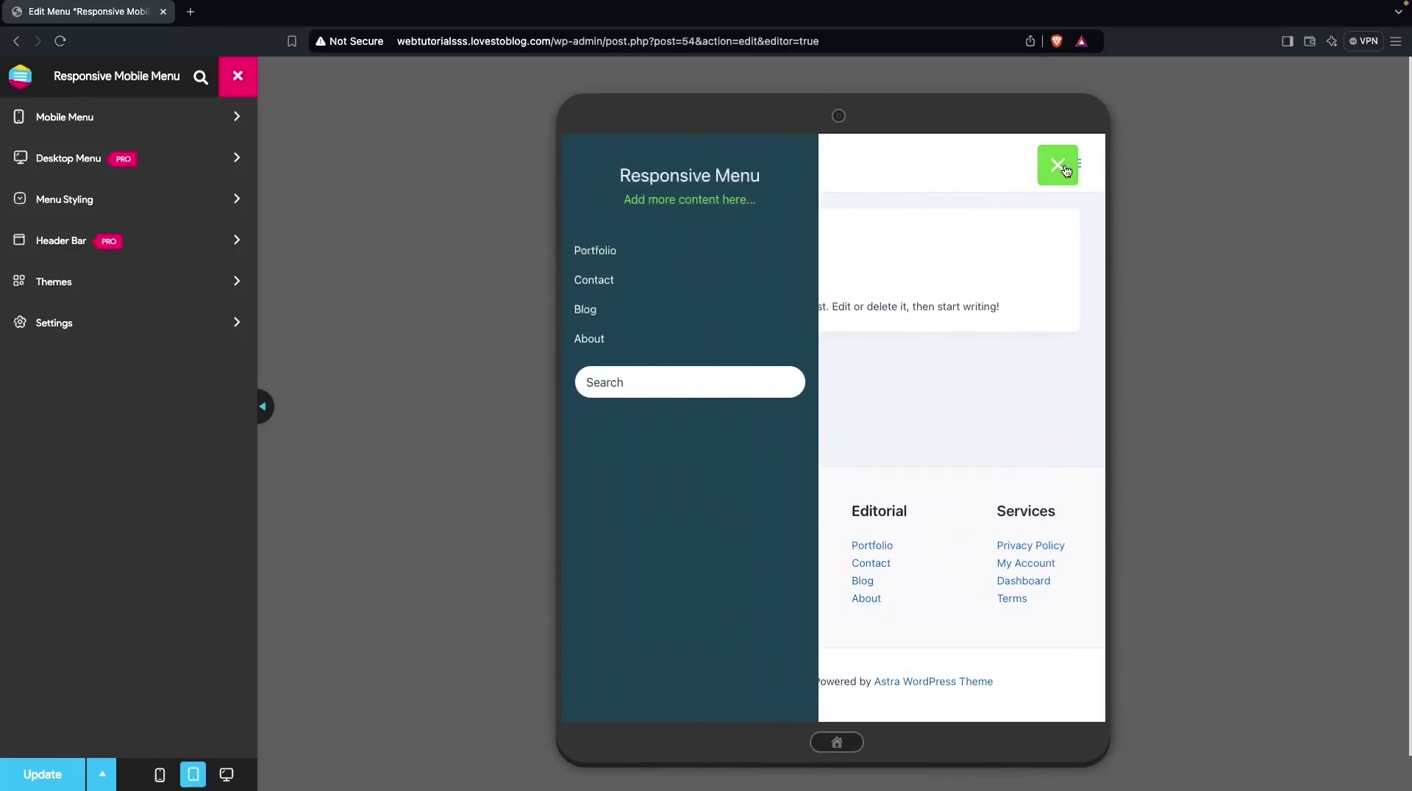
click(1064, 169)
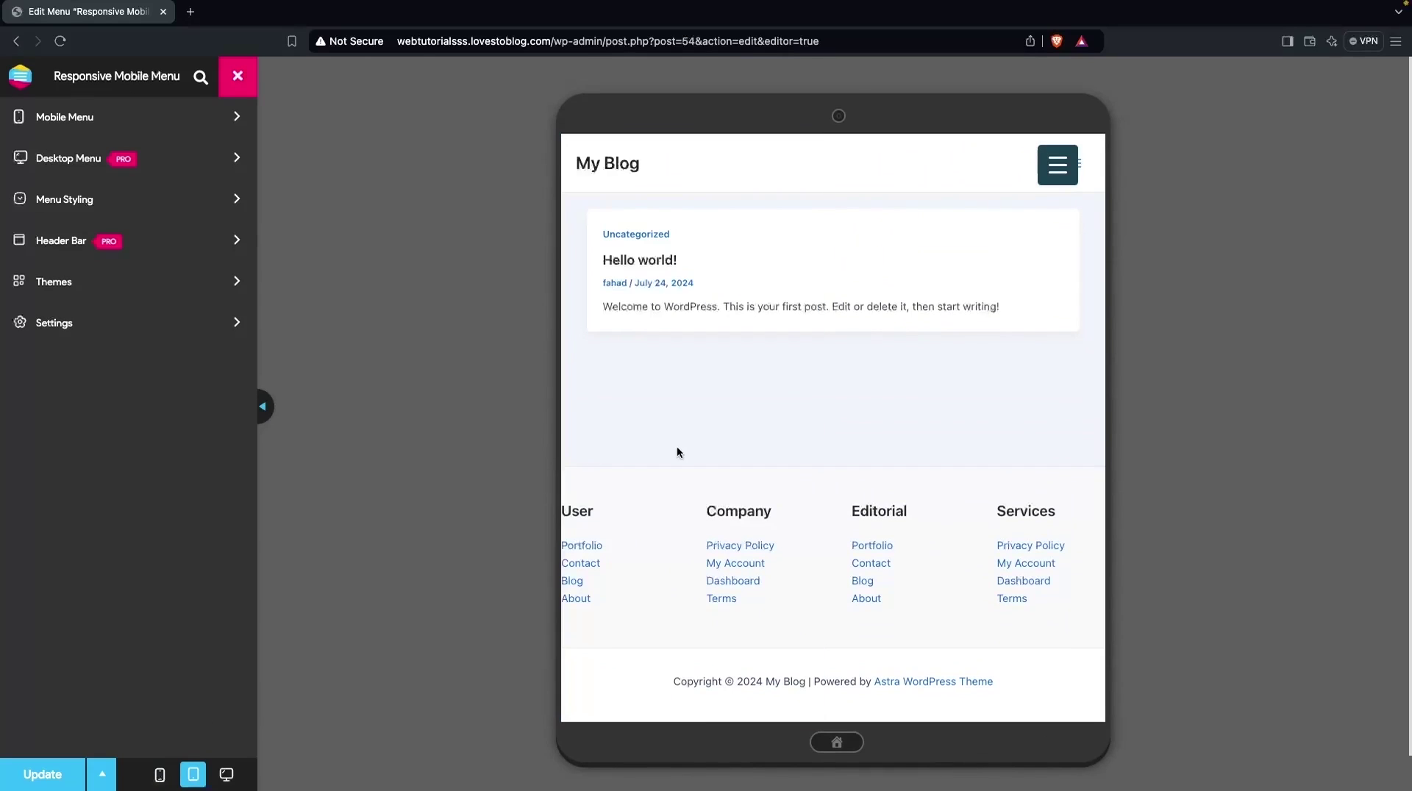
click(161, 775)
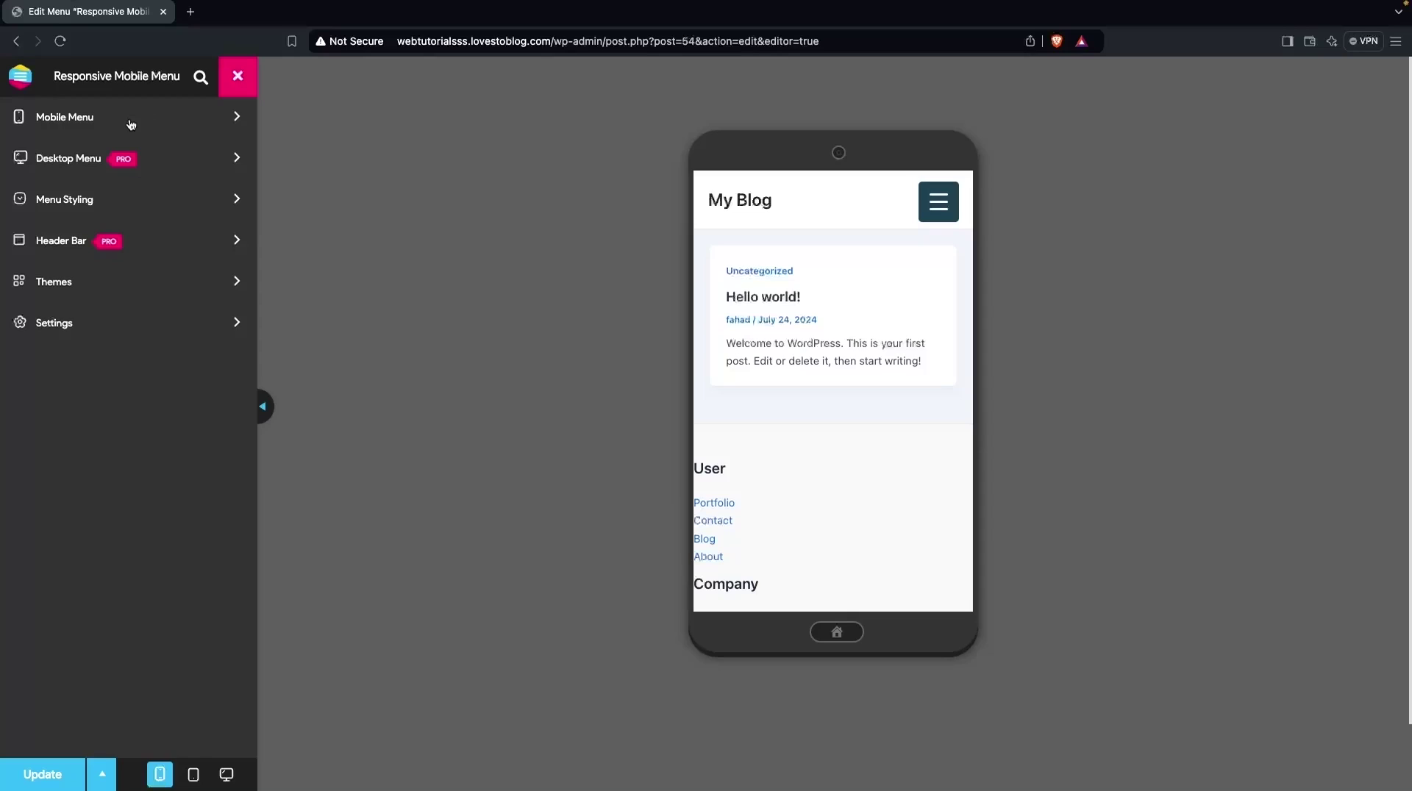
Step: In Mobile Menu > Container, hide the title and additional content, then show the title again
click(182, 116)
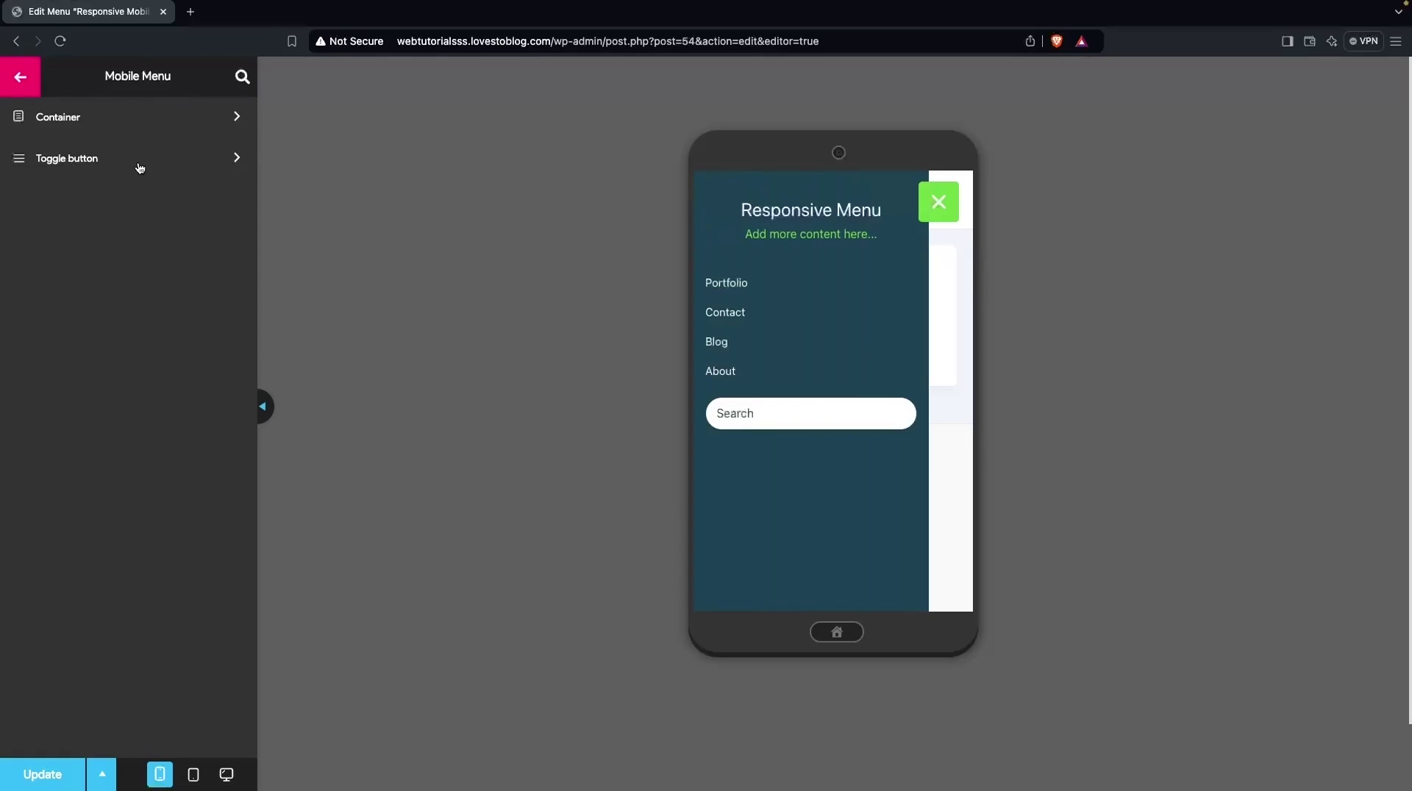
click(137, 123)
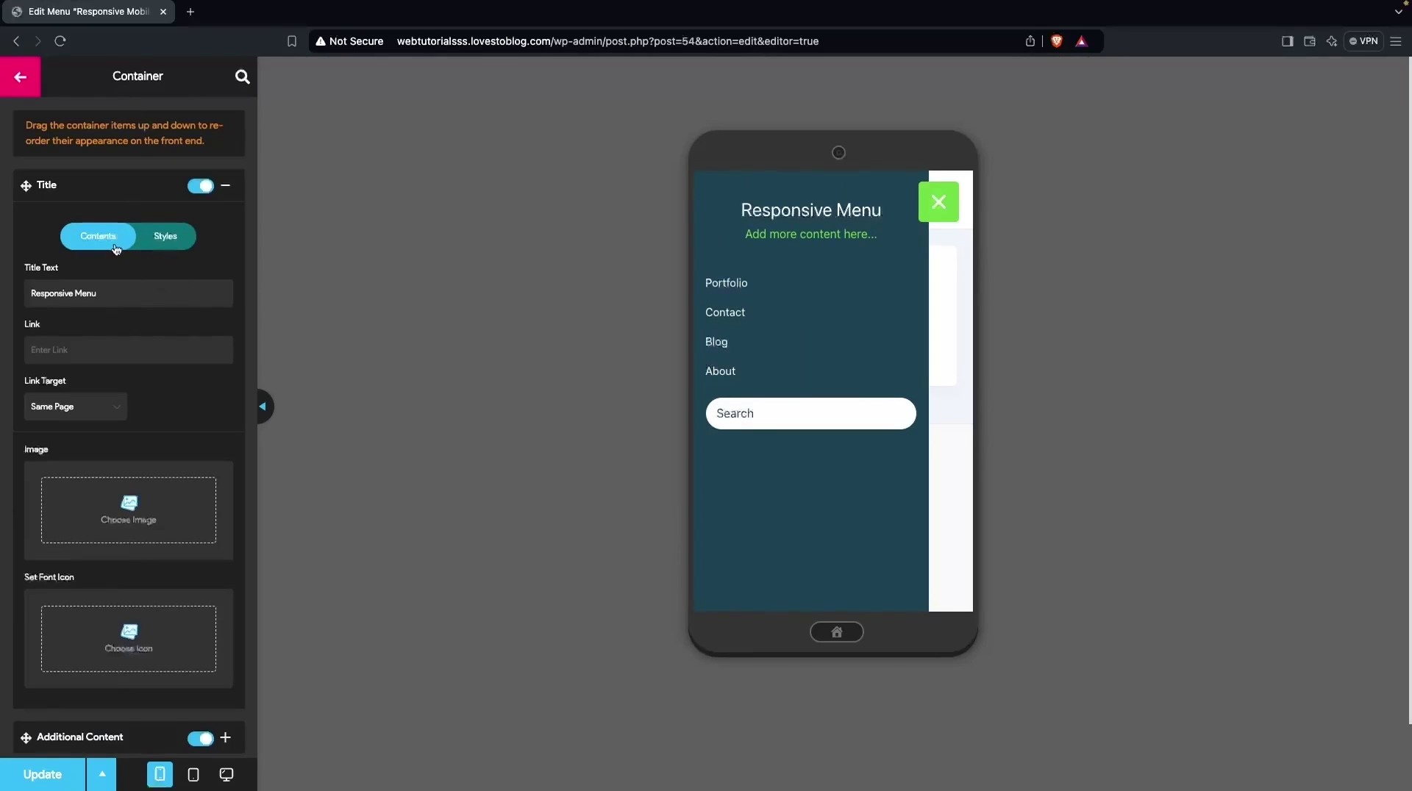
click(225, 186)
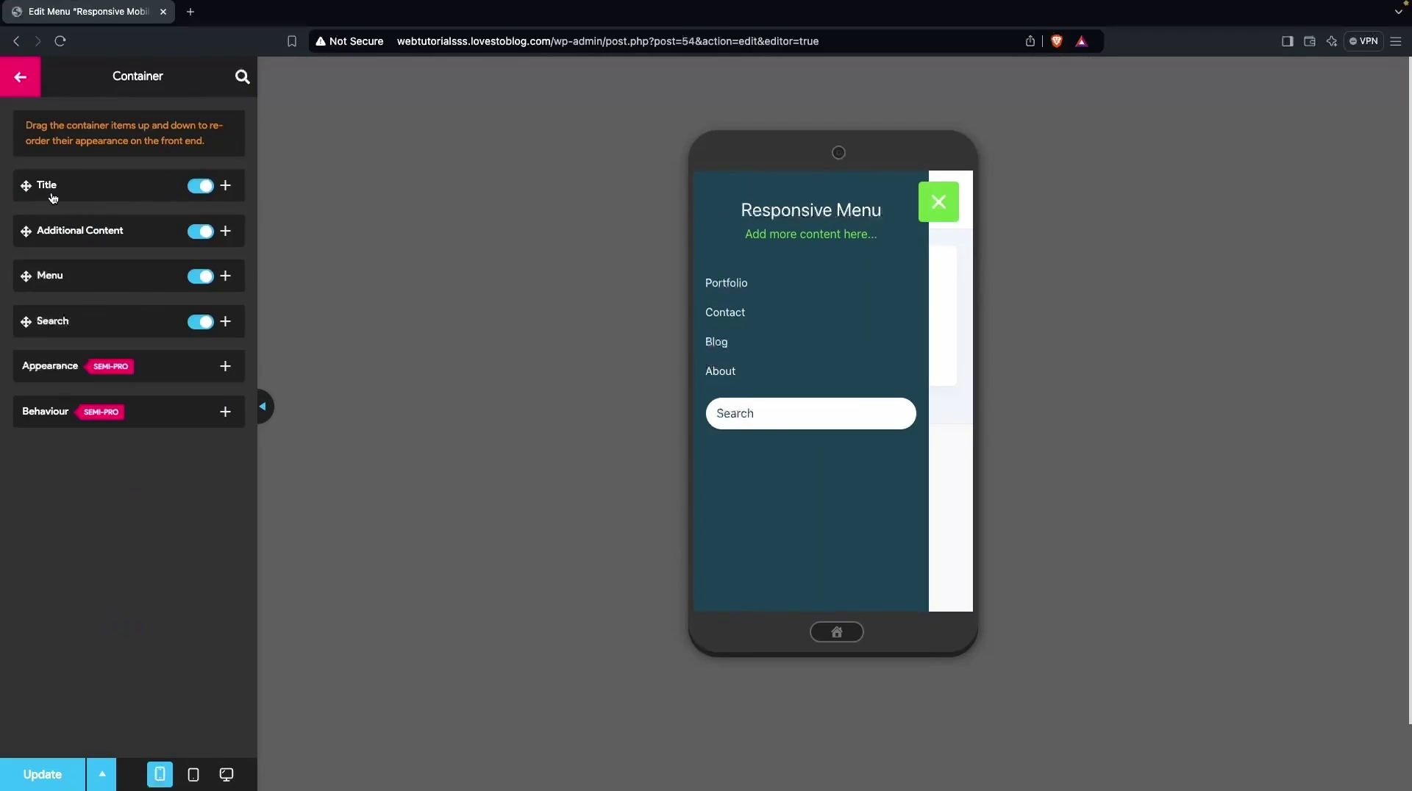
click(204, 192)
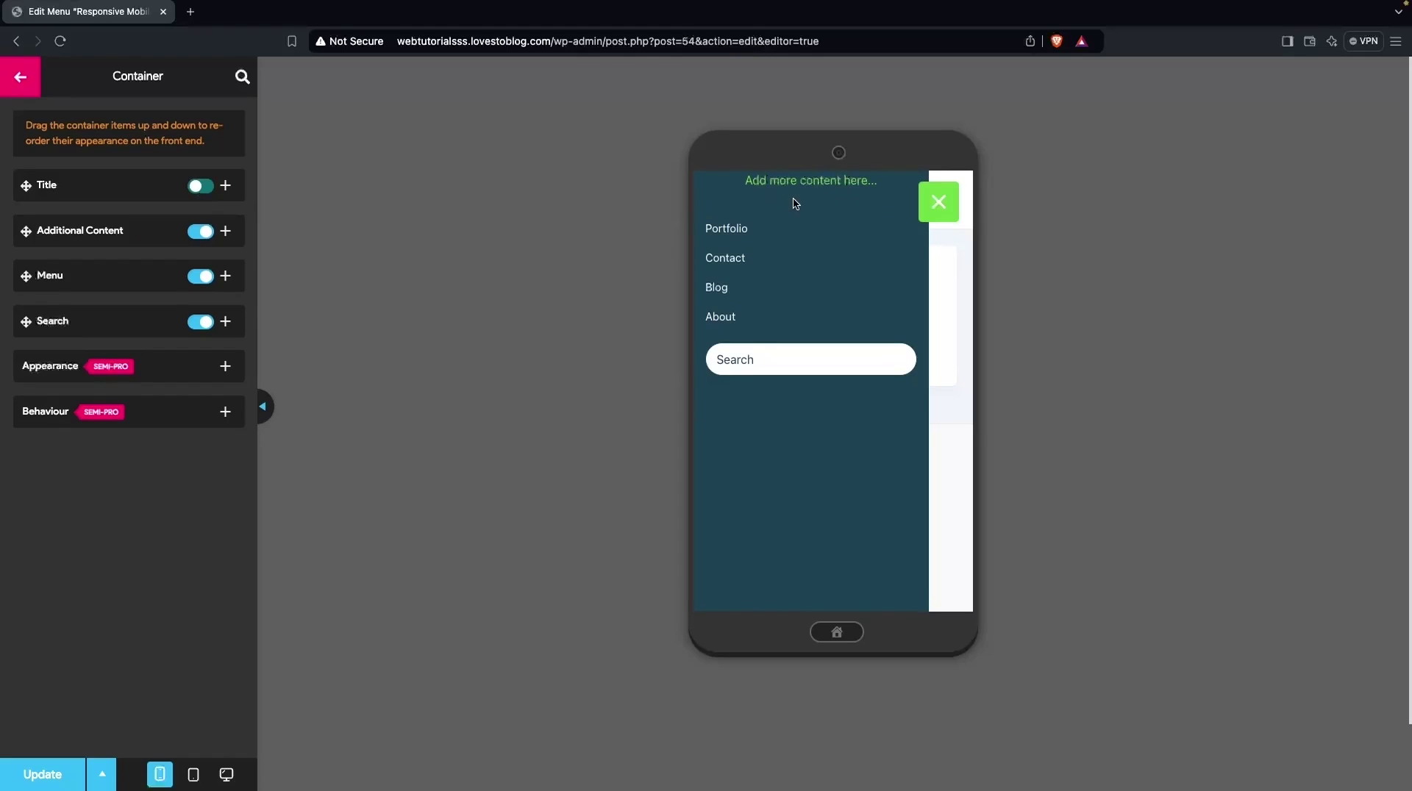
click(195, 233)
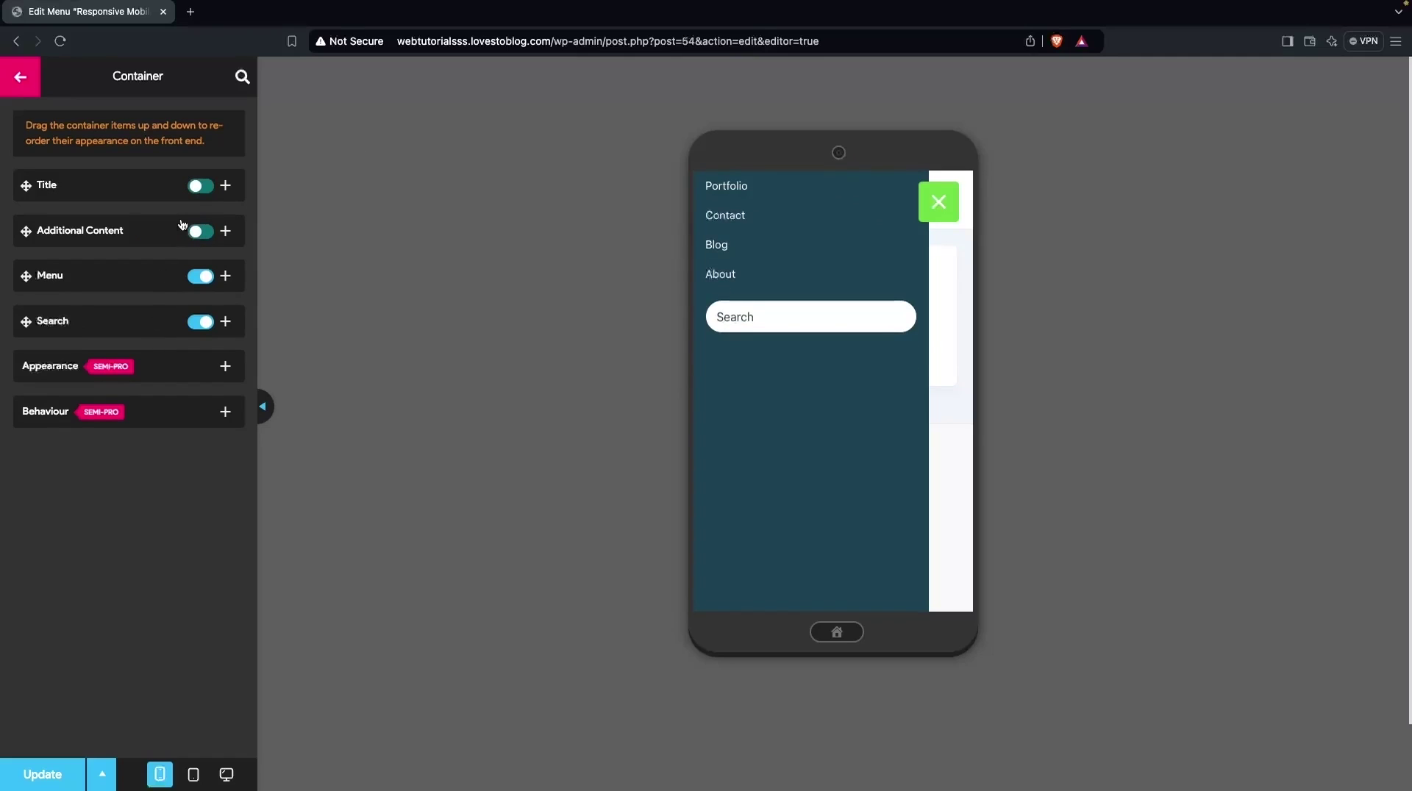
click(201, 187)
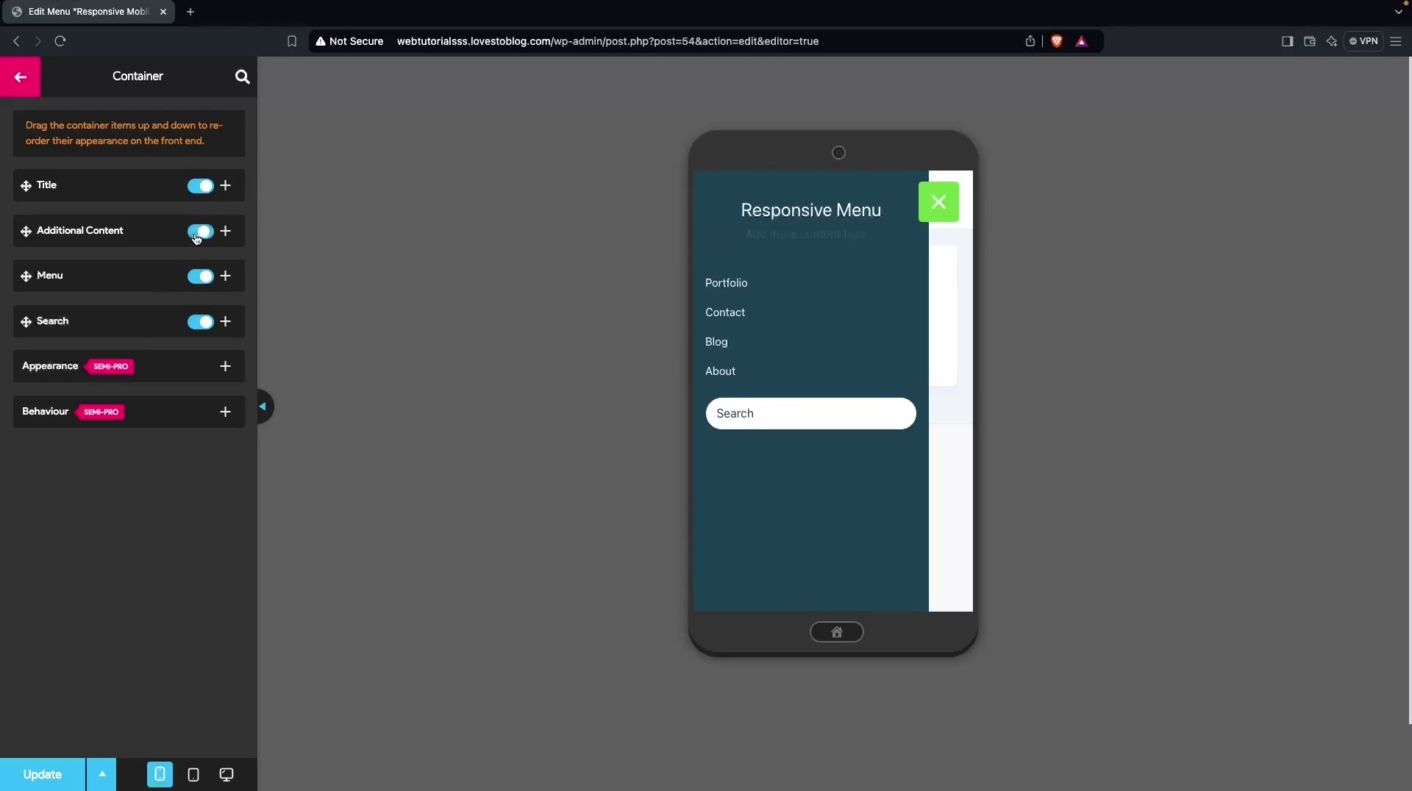
Step: Expand the Title settings and keep its Link Target set to Same Page
click(226, 186)
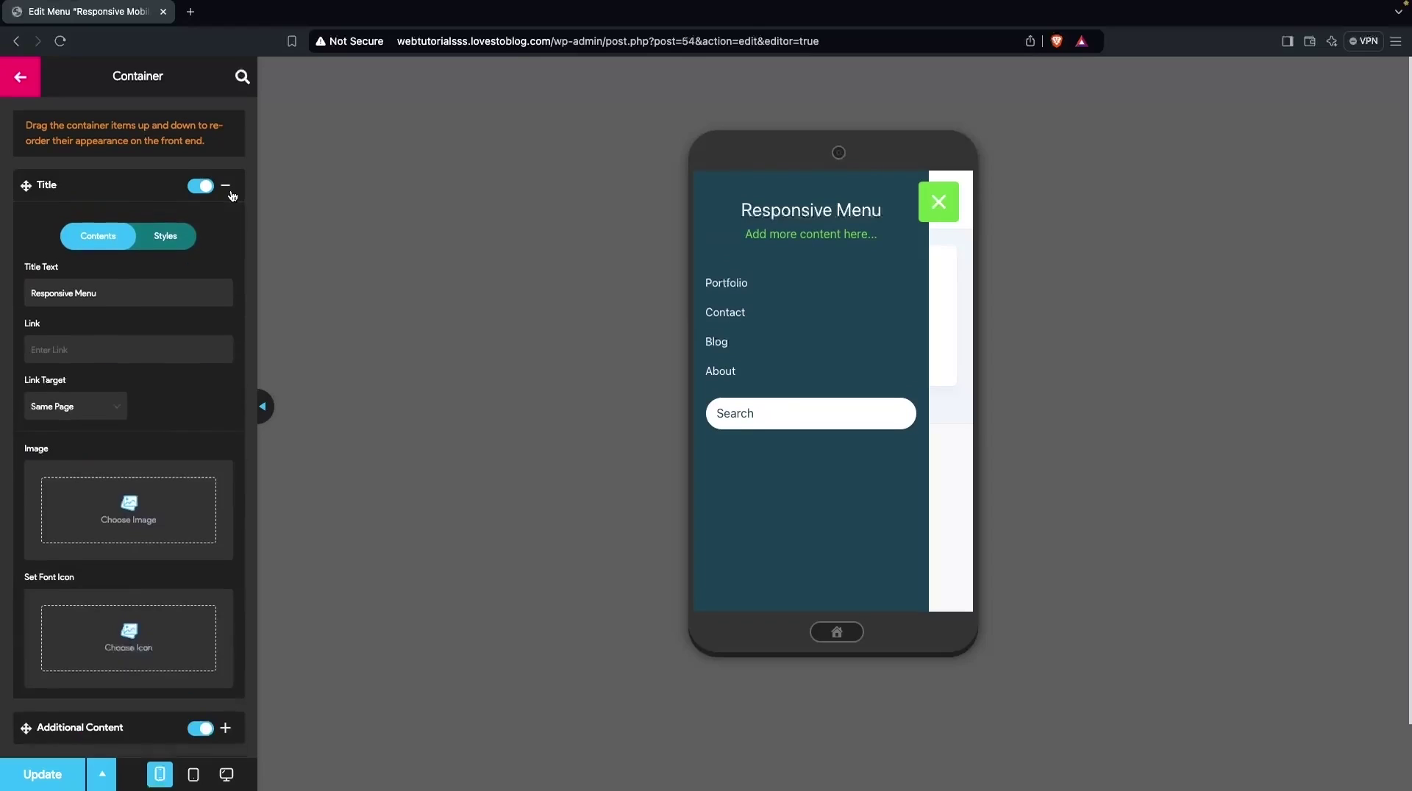
scroll(174, 328, down, 1)
scroll(175, 335, down, 1)
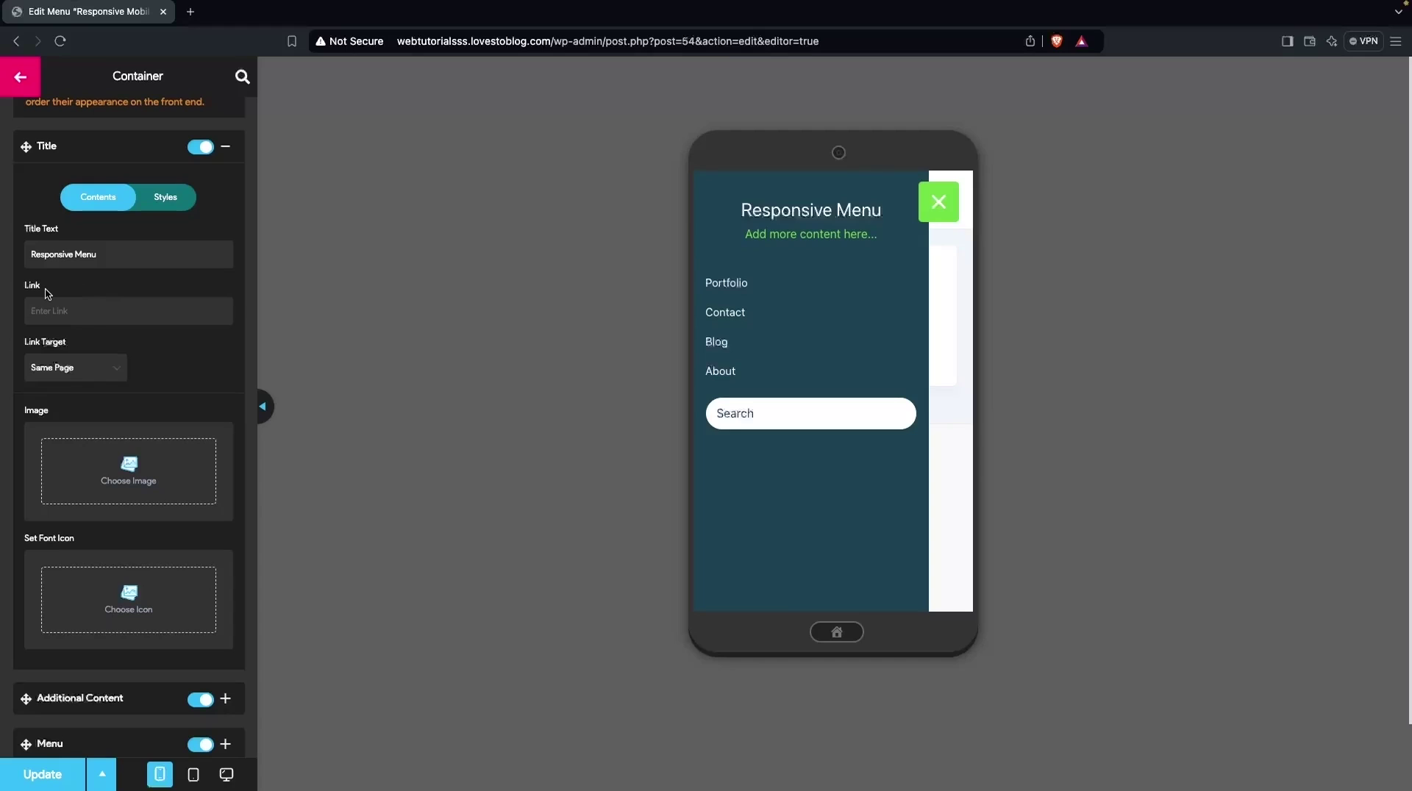
scroll(55, 331, down, 1)
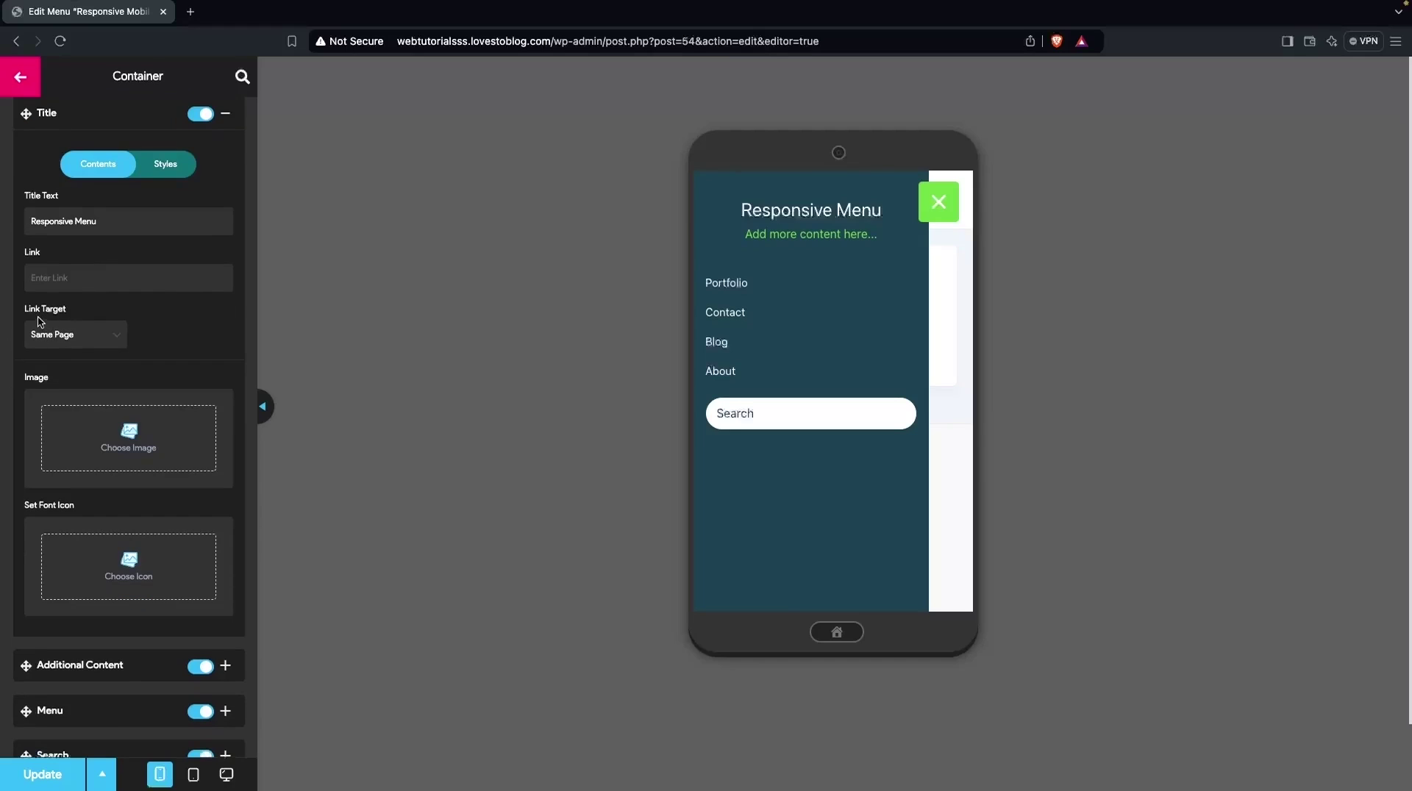
click(103, 336)
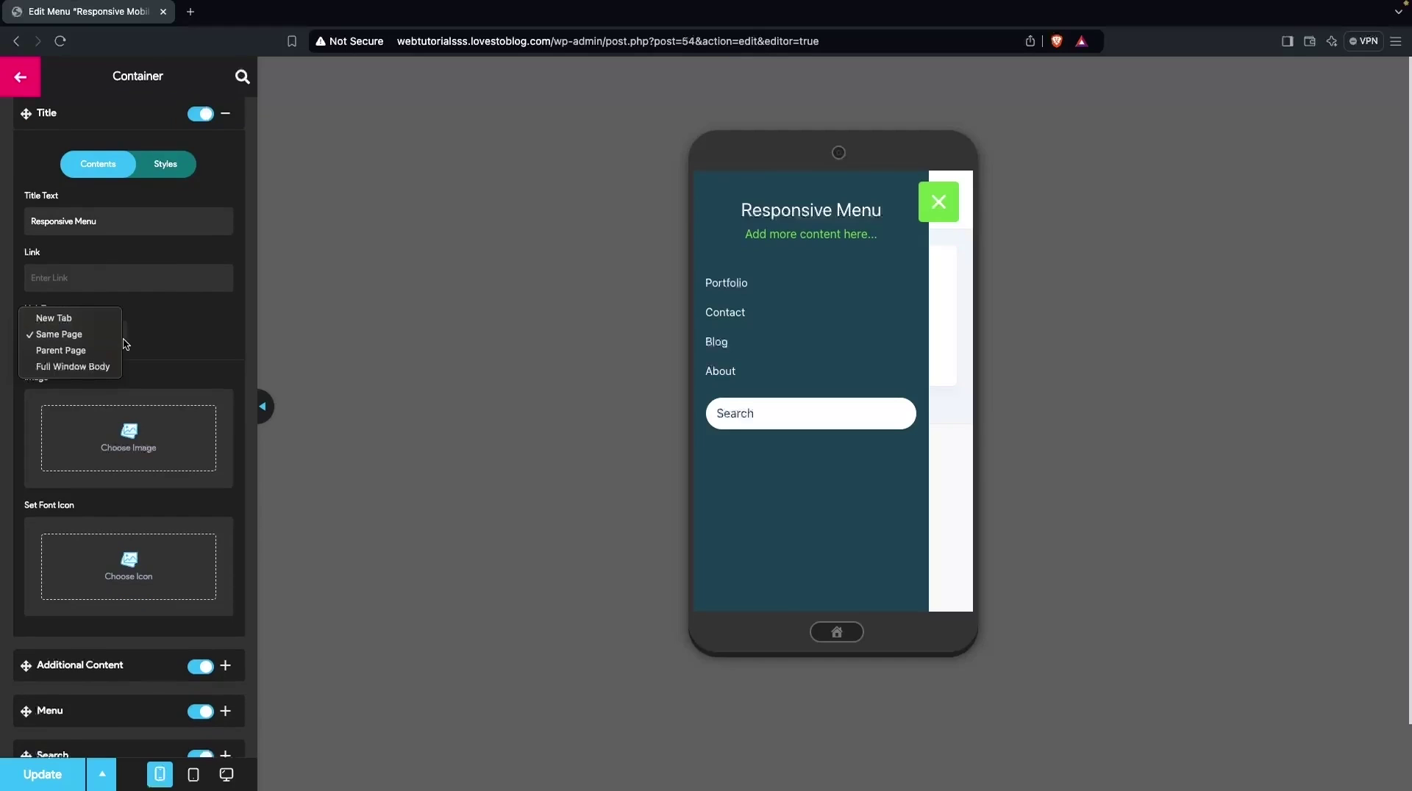
click(59, 334)
scroll(71, 382, down, 2)
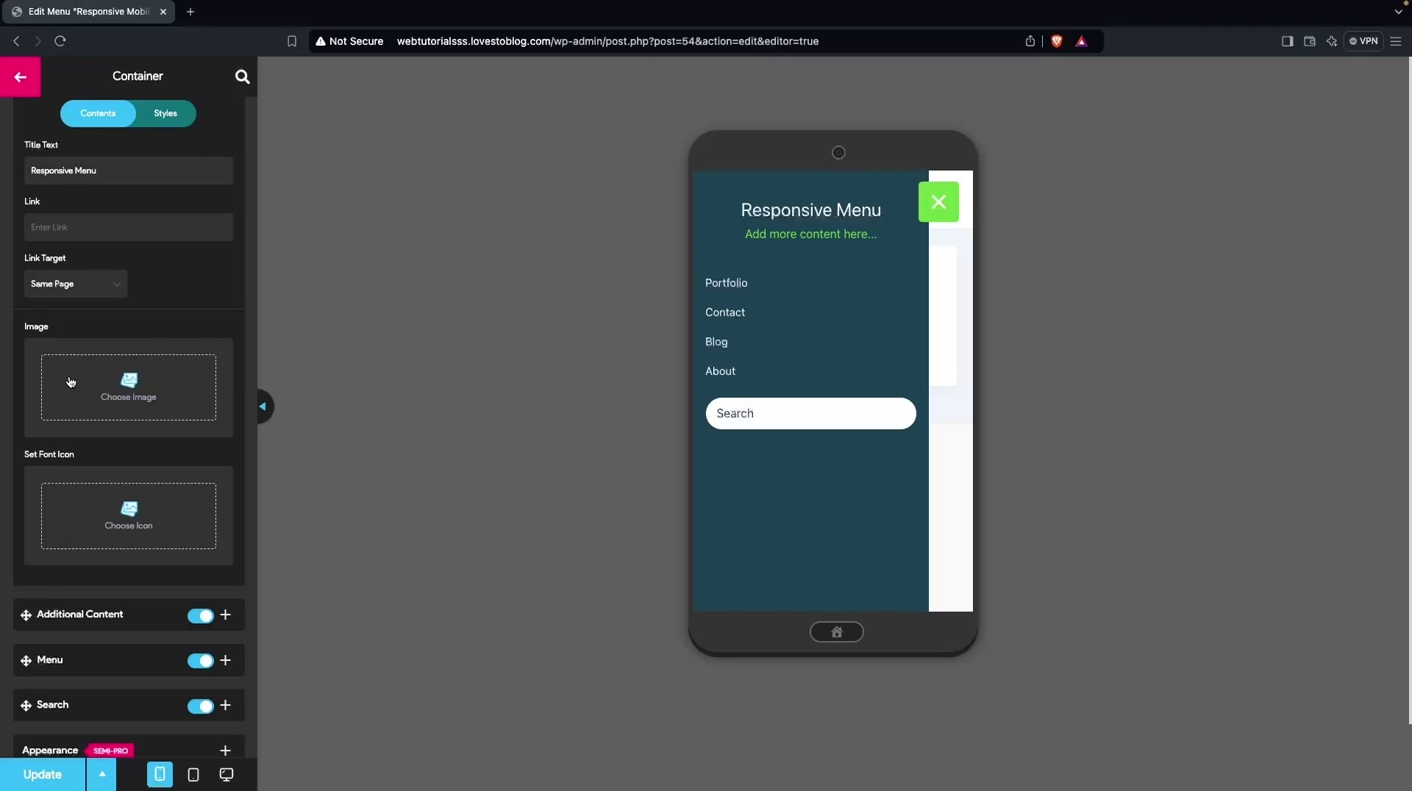
scroll(69, 382, up, 4)
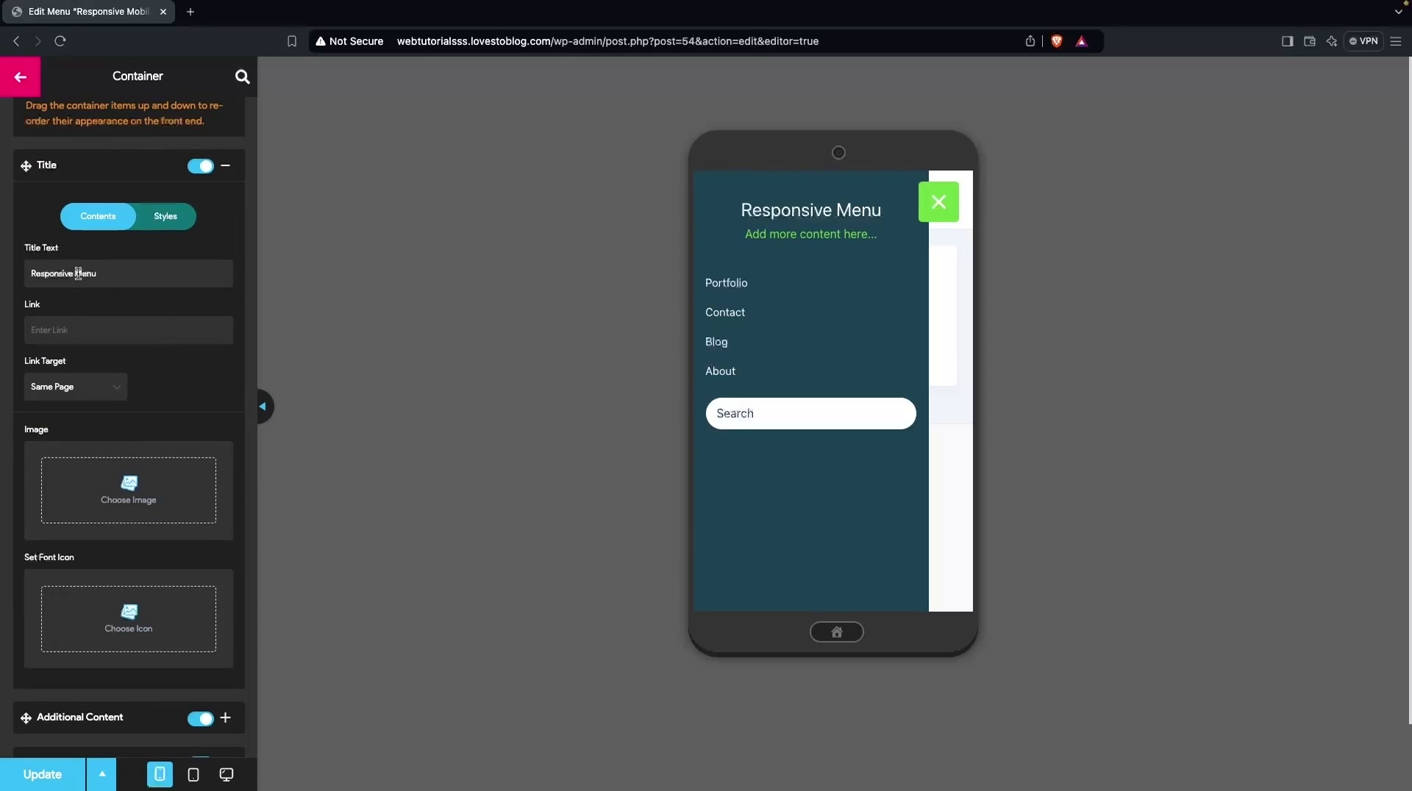
Step: Shorten the Title Text from 'Responsive Menu' to 'Menu'
drag(78, 274, 31, 274)
key(BackSpace)
scroll(129, 337, up, 1)
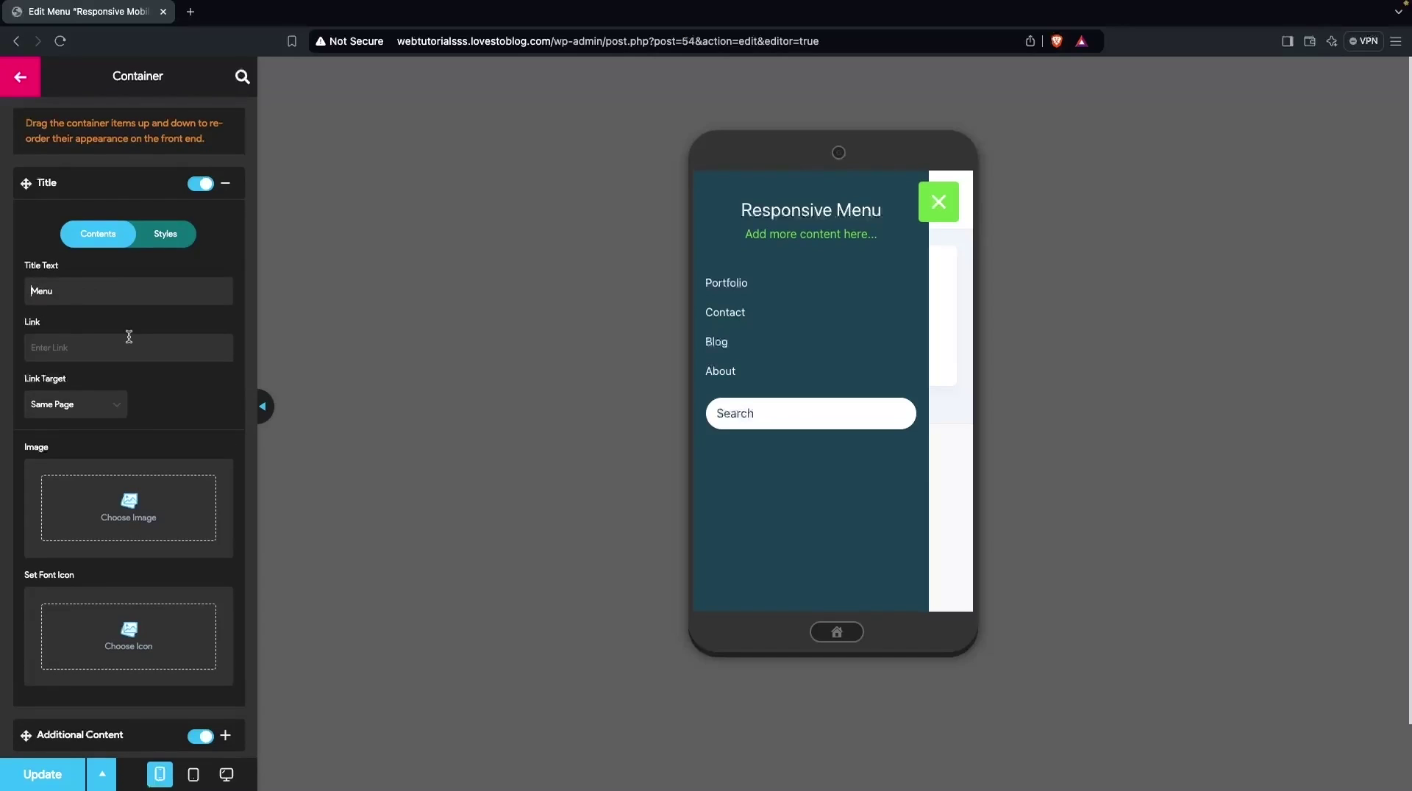
click(179, 241)
Step: Raise the menu title's font size from 25 px to 40 px, then collapse the Title section
scroll(110, 401, down, 1)
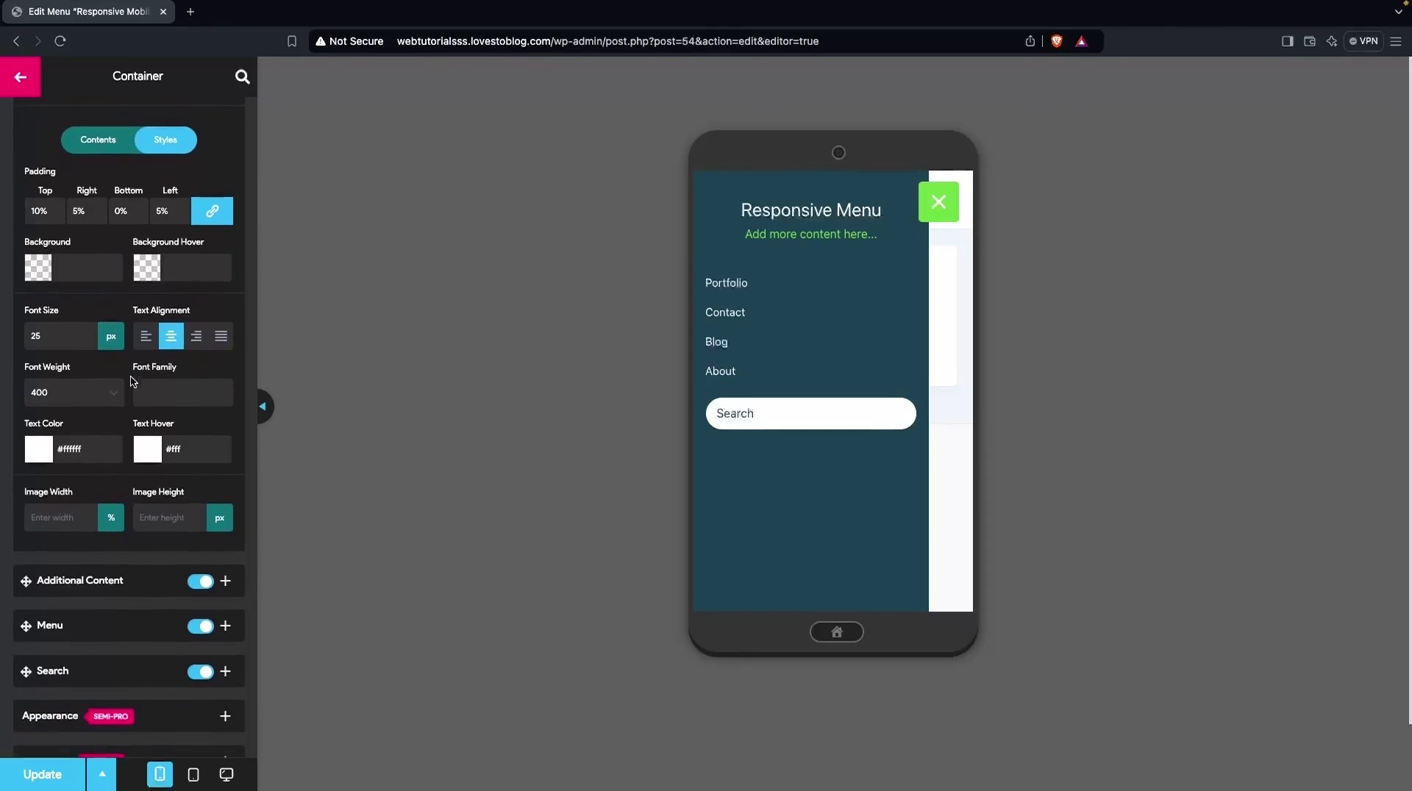
scroll(132, 378, down, 2)
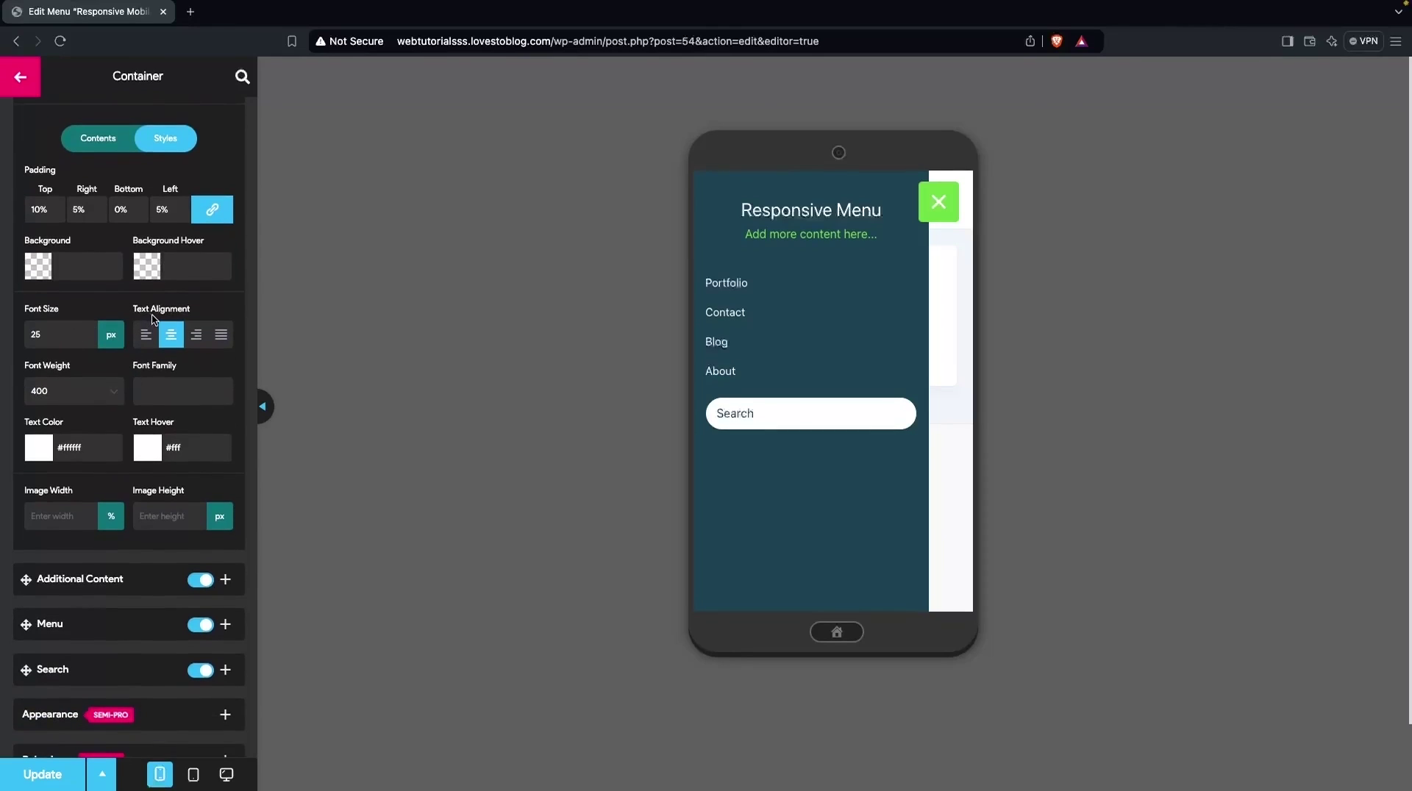
scroll(118, 382, down, 1)
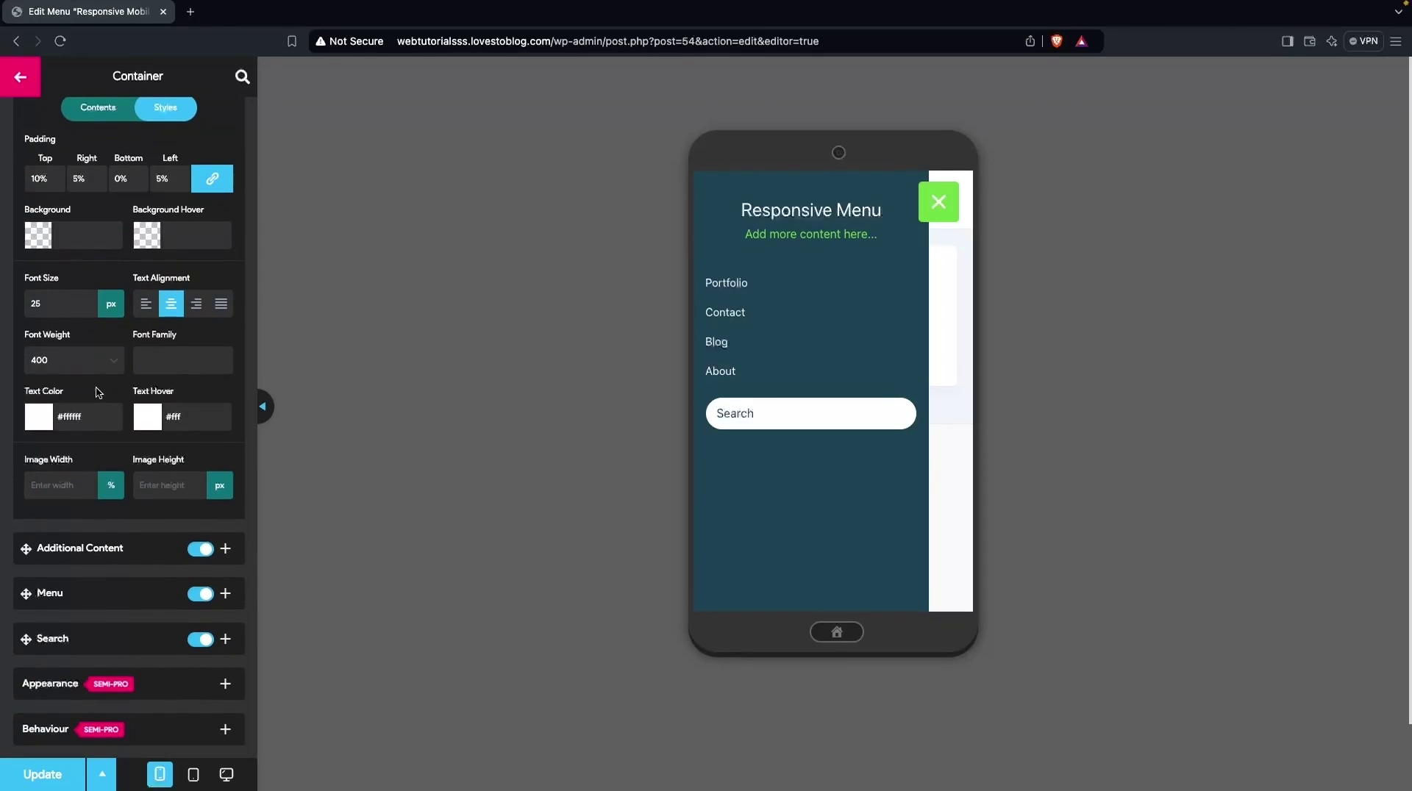
scroll(96, 392, up, 2)
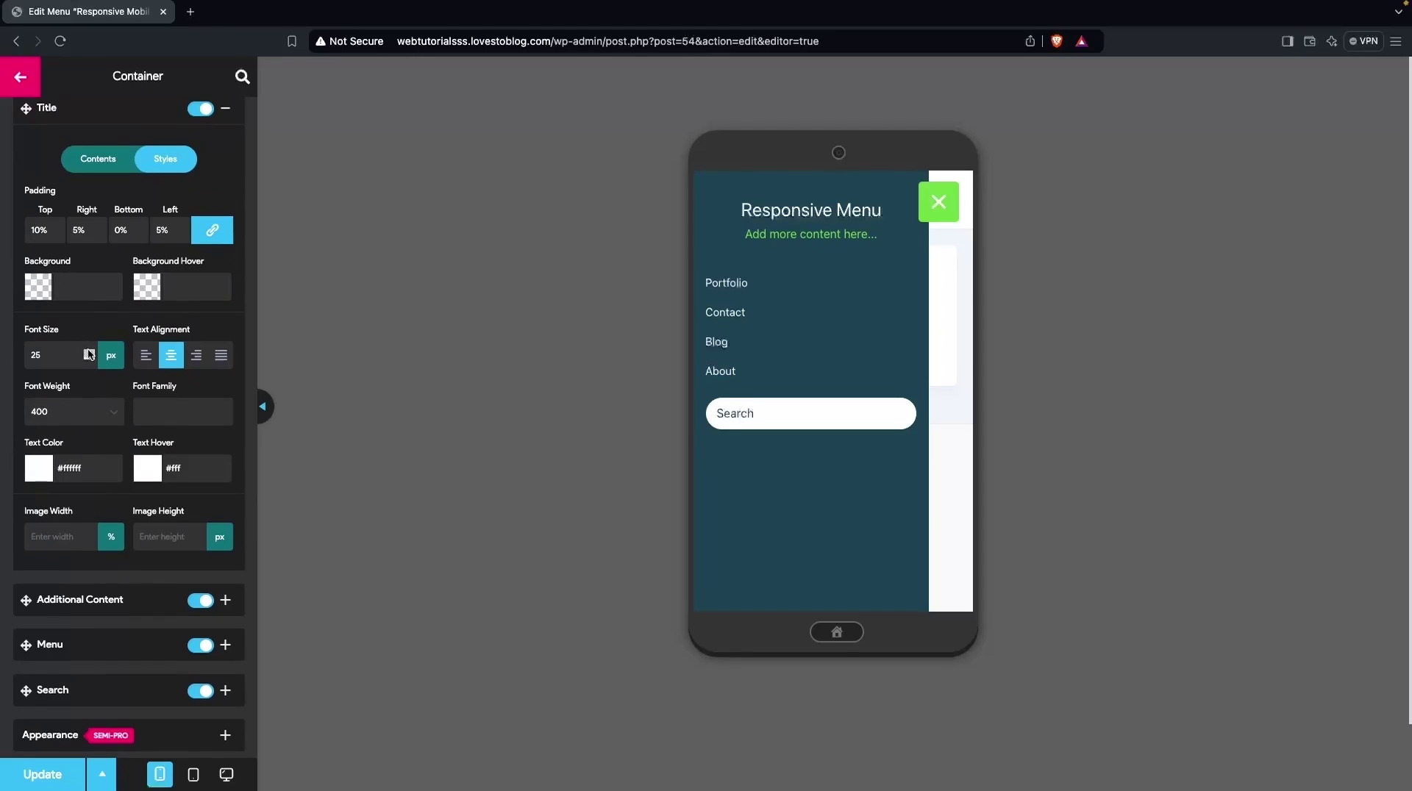
click(88, 352)
click(88, 352)
click(88, 352)
click(89, 352)
click(88, 354)
click(89, 352)
click(89, 352)
scroll(88, 355, up, 2)
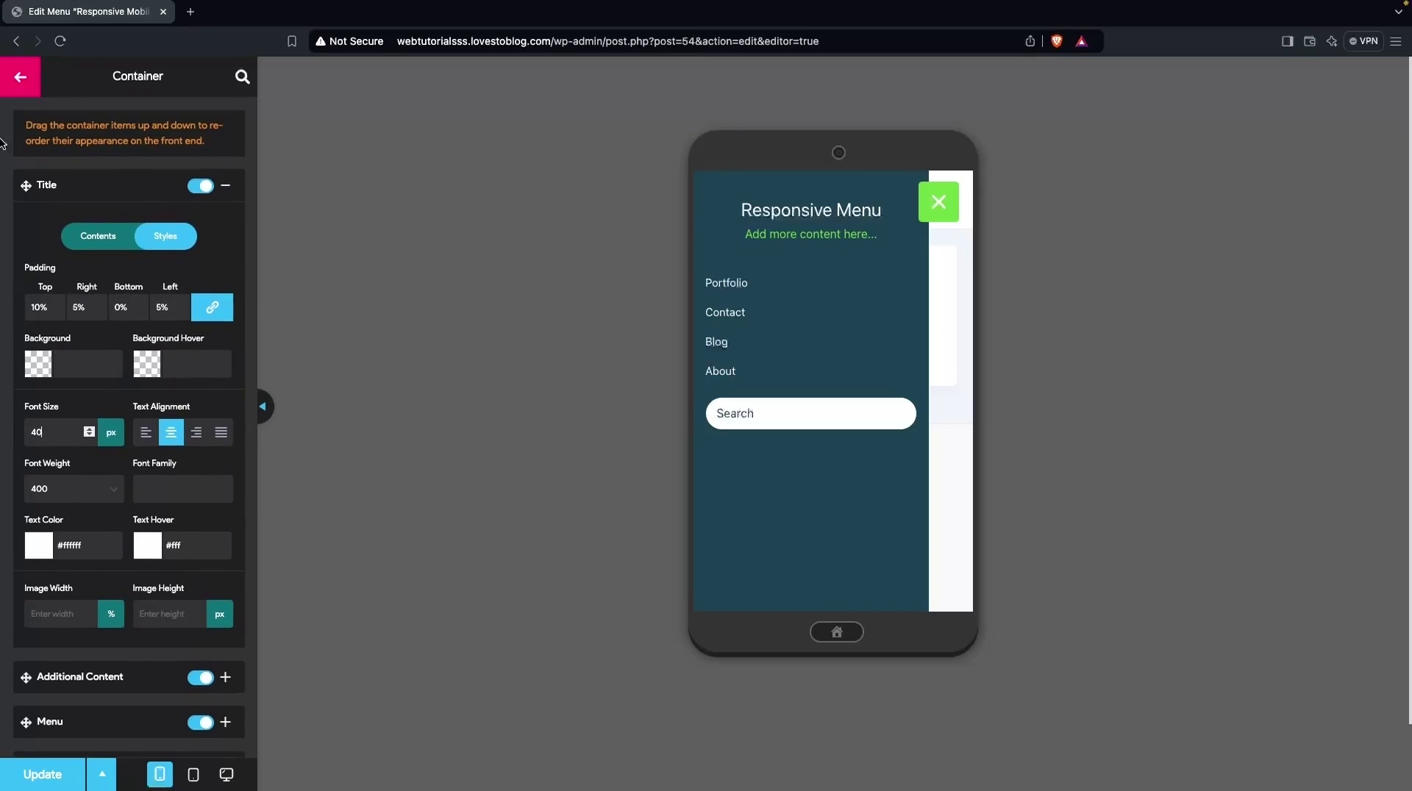
click(225, 182)
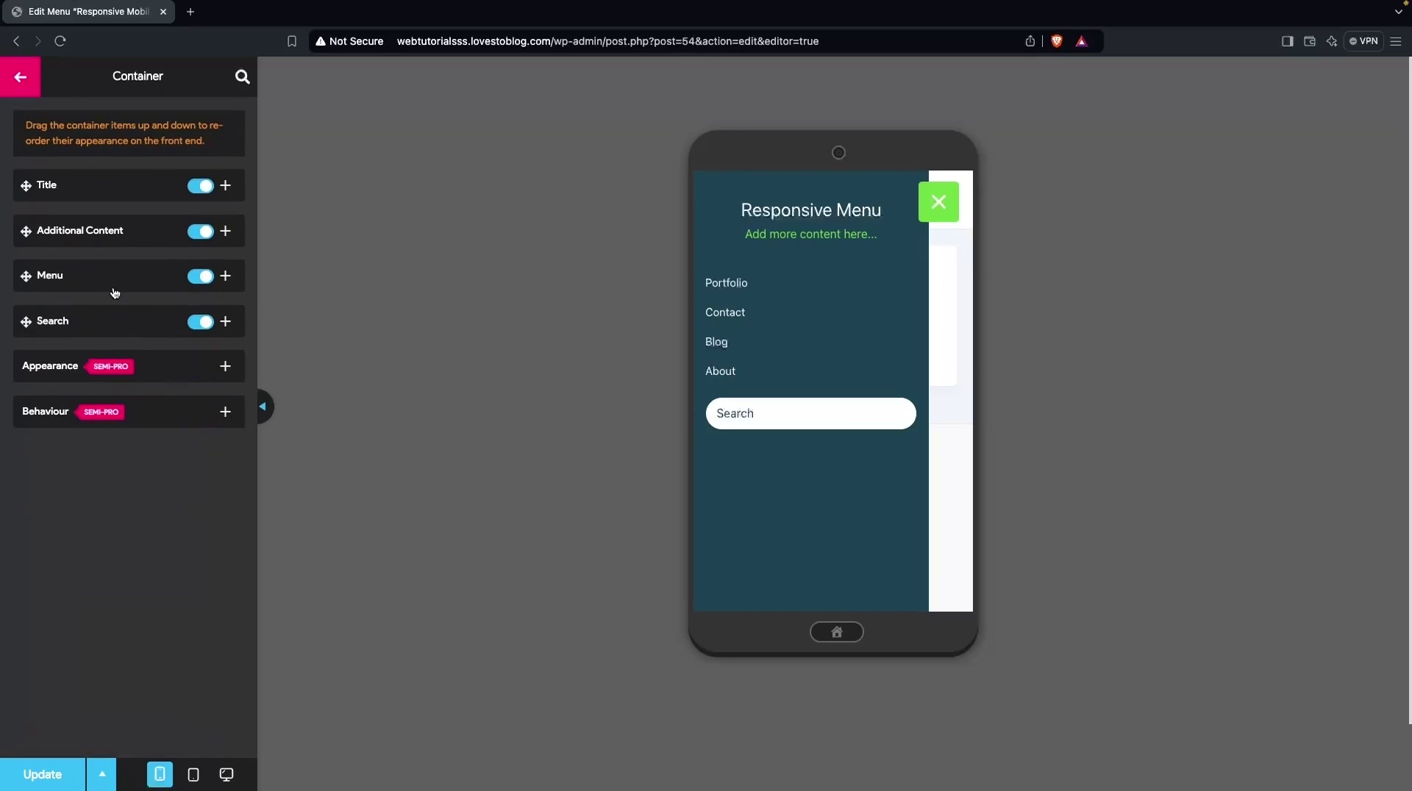
Step: Update the menu and reopen the phone preview menu to see the larger 'Menu' title
click(43, 769)
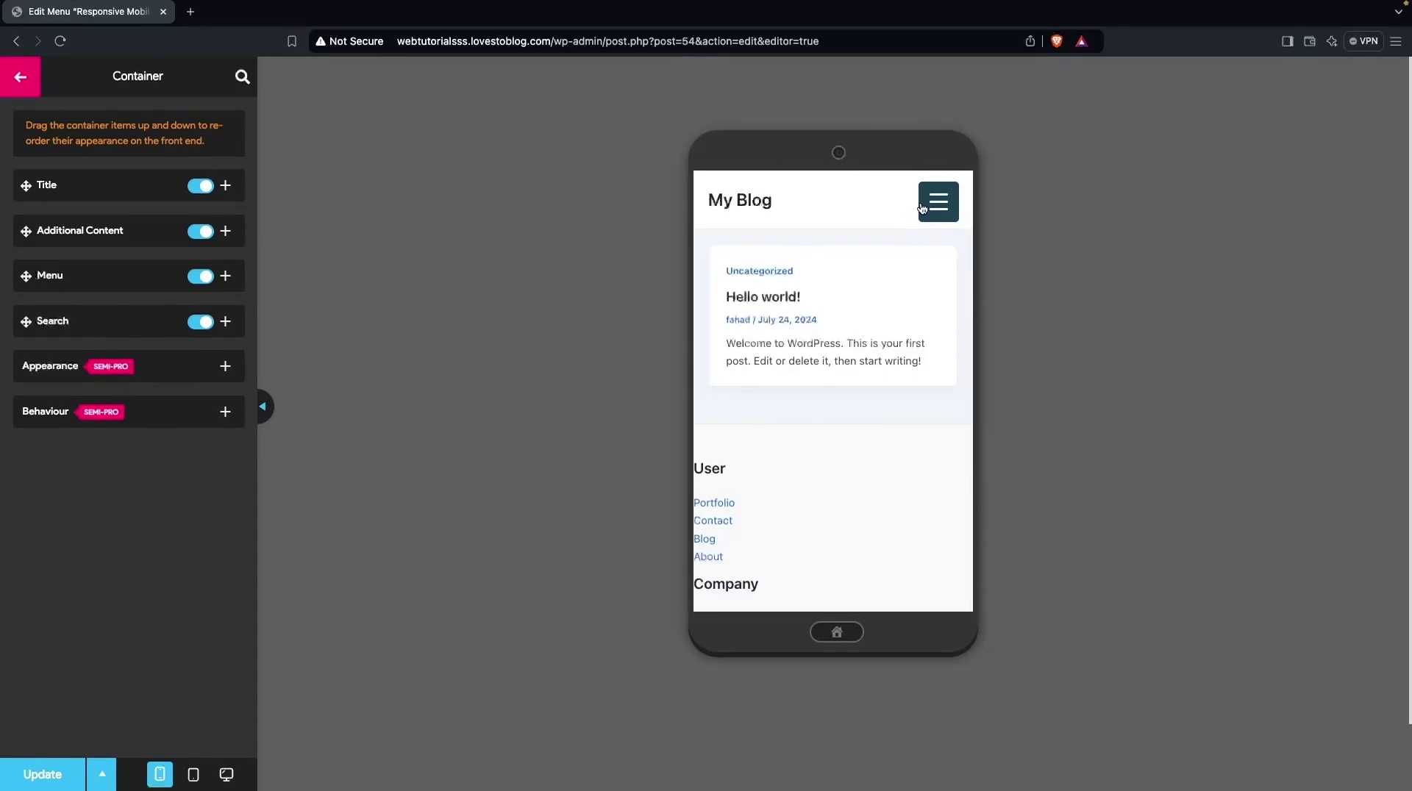
click(923, 210)
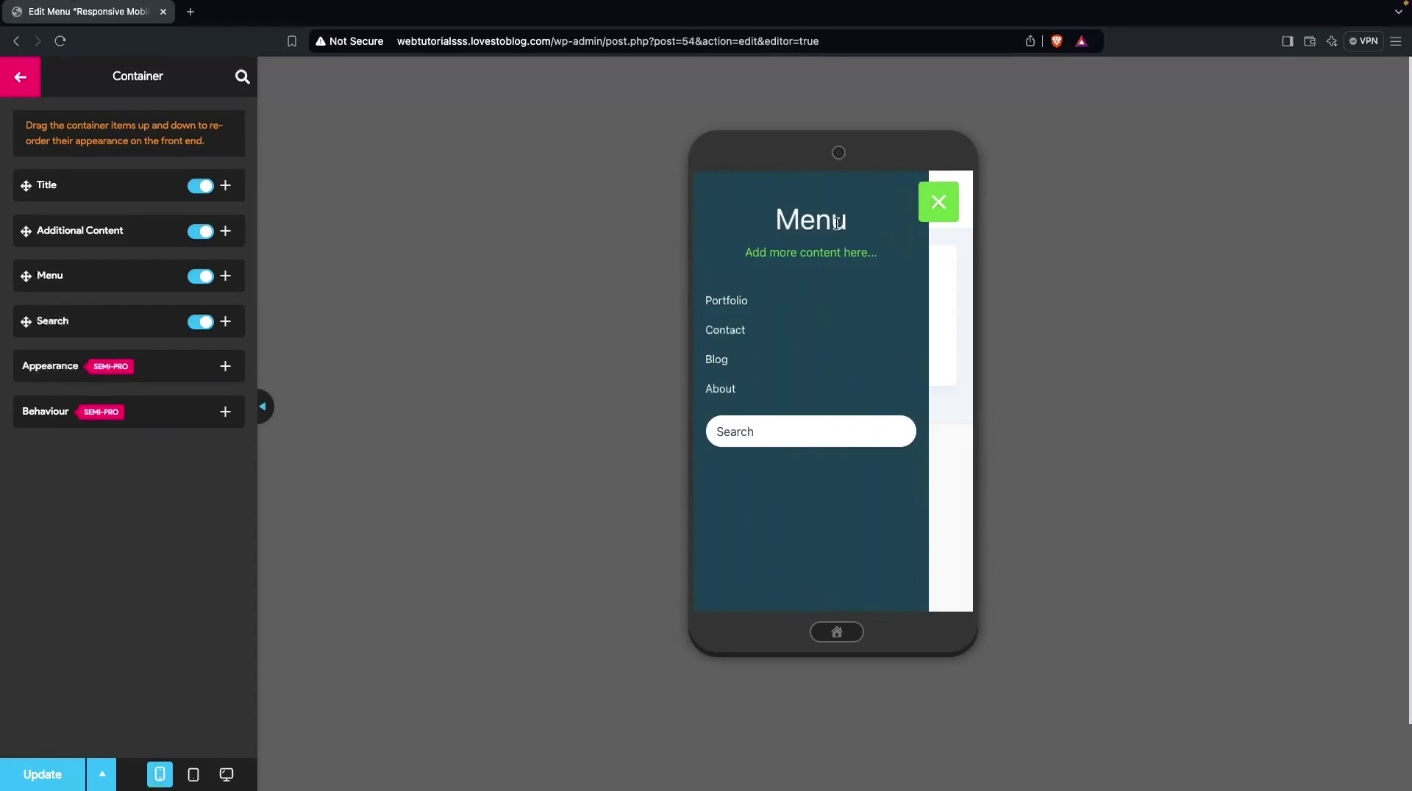
Step: Set the Additional Content text colour to grey #9e9e9e in its Styles colour picker
click(152, 236)
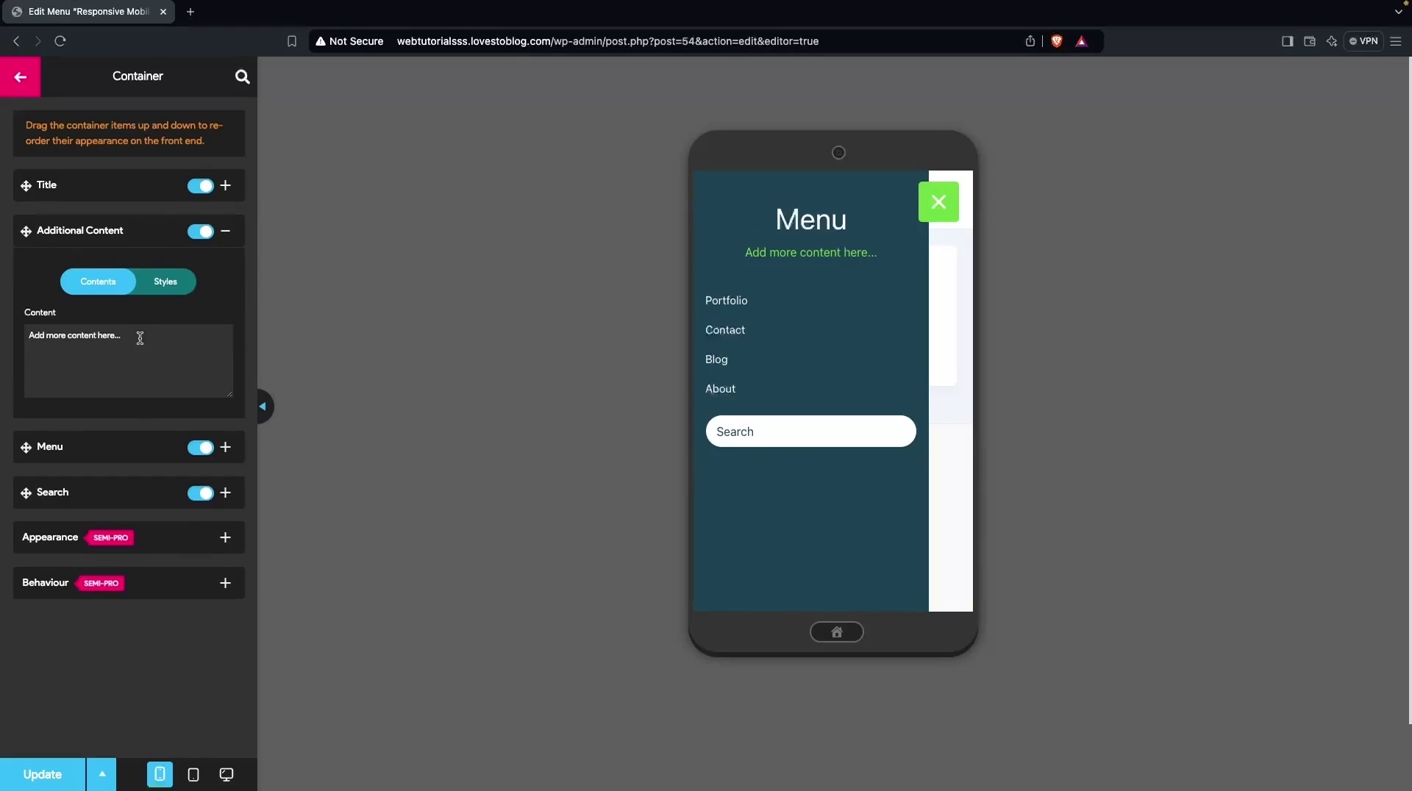
click(156, 289)
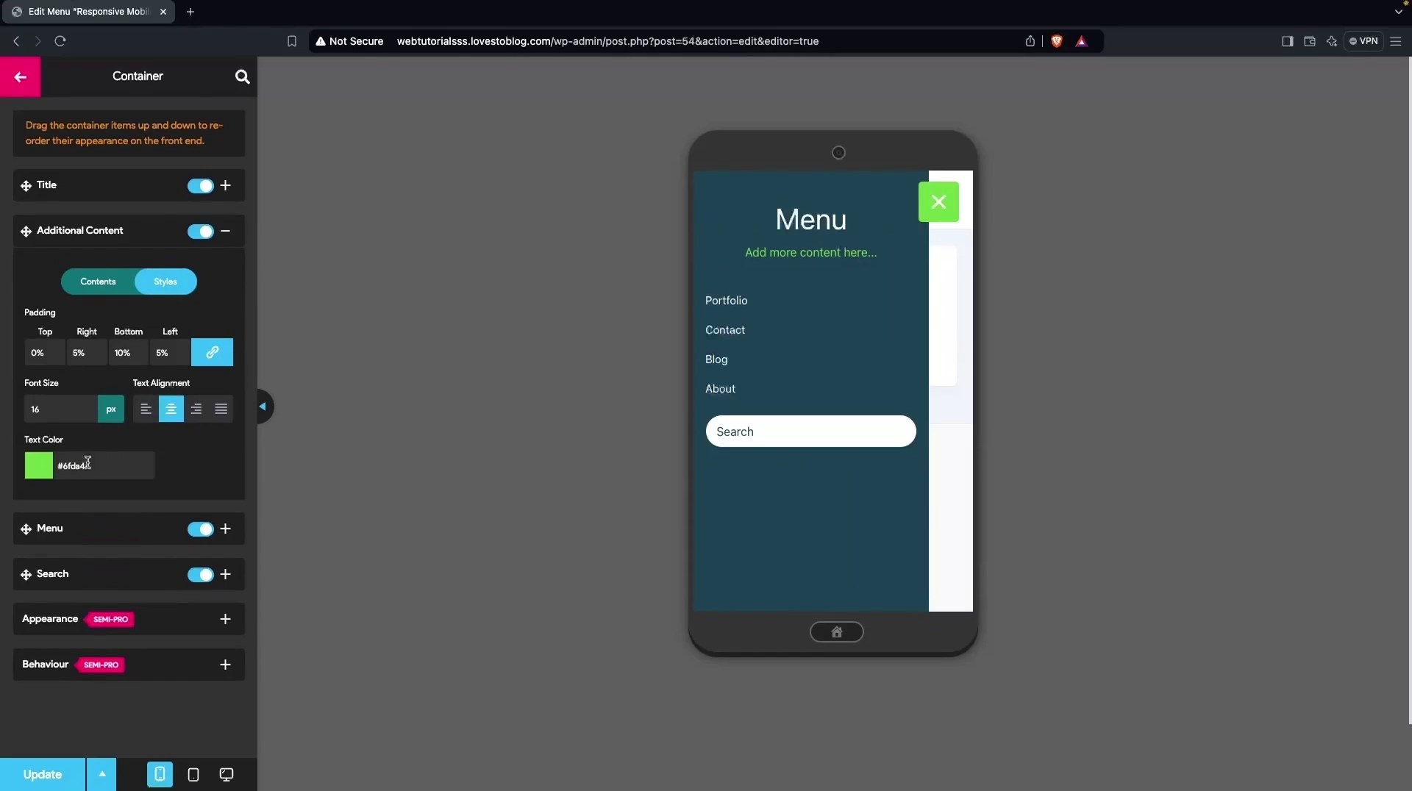
click(46, 475)
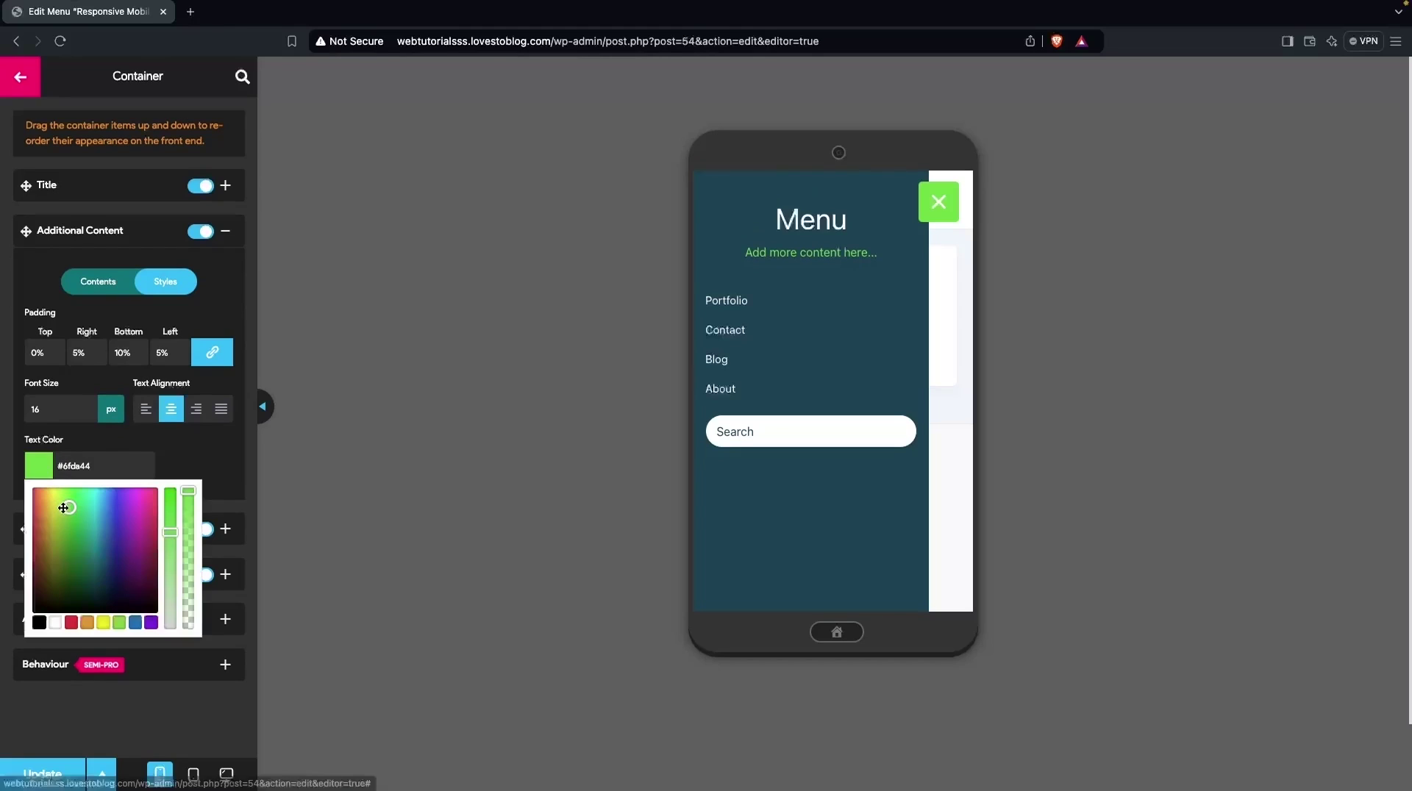
click(63, 489)
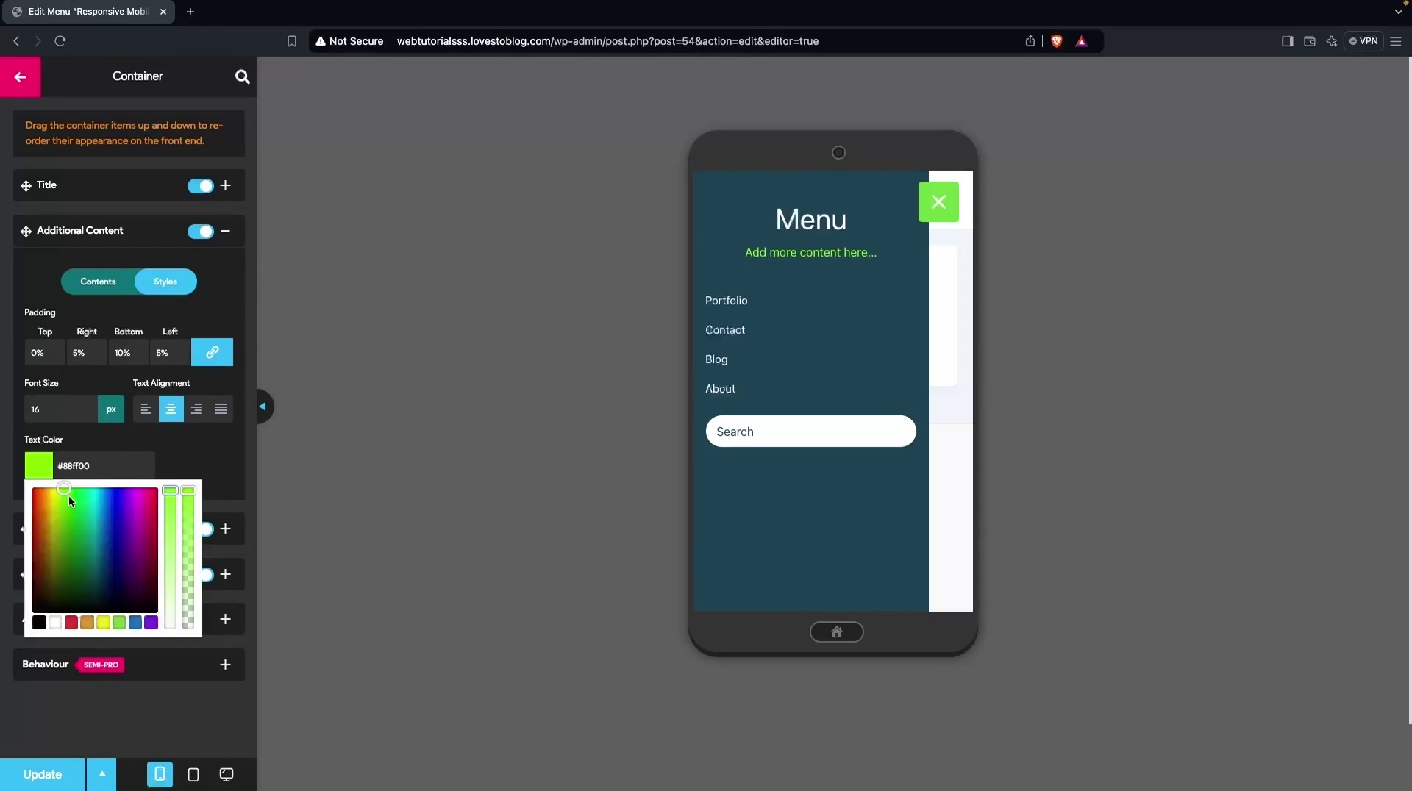
click(55, 622)
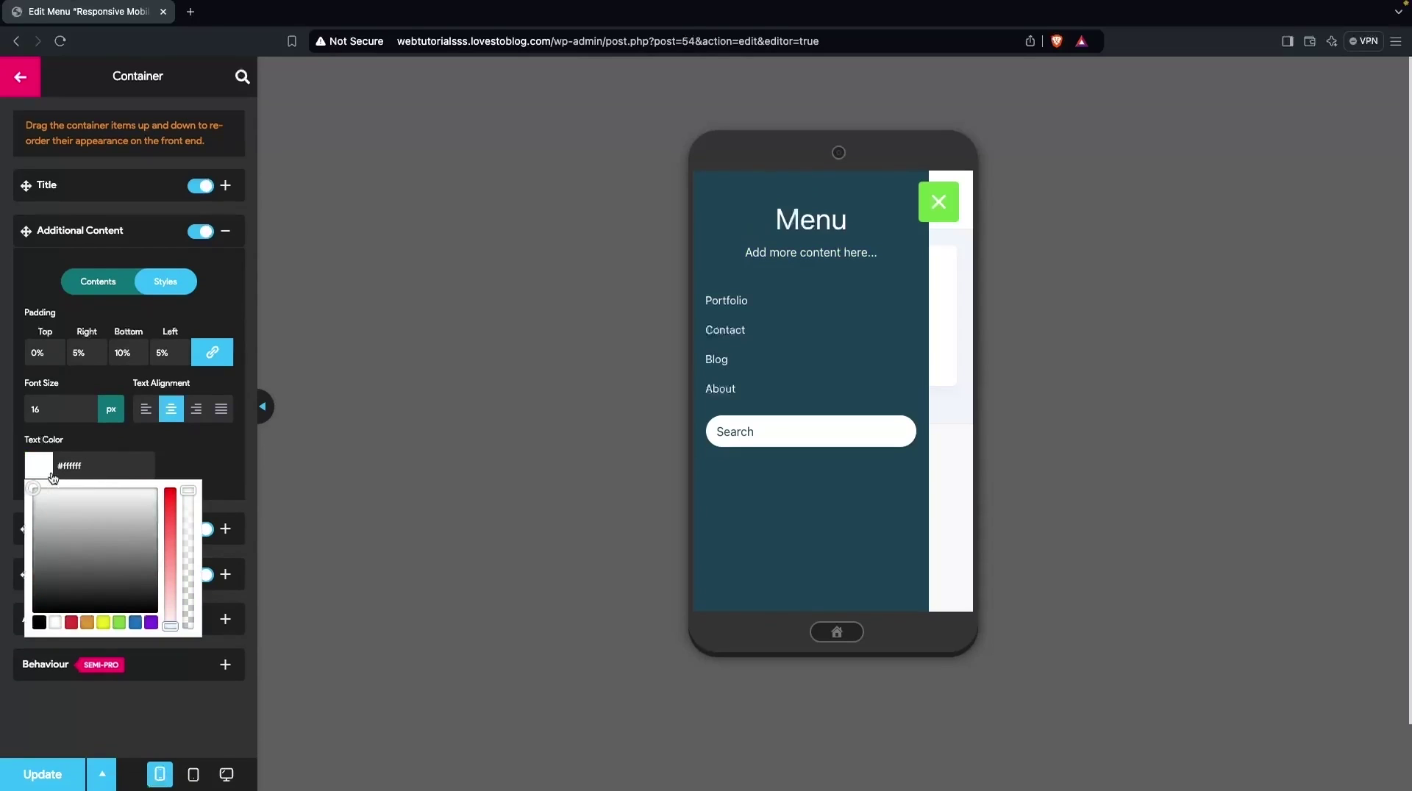
drag(39, 493, 33, 536)
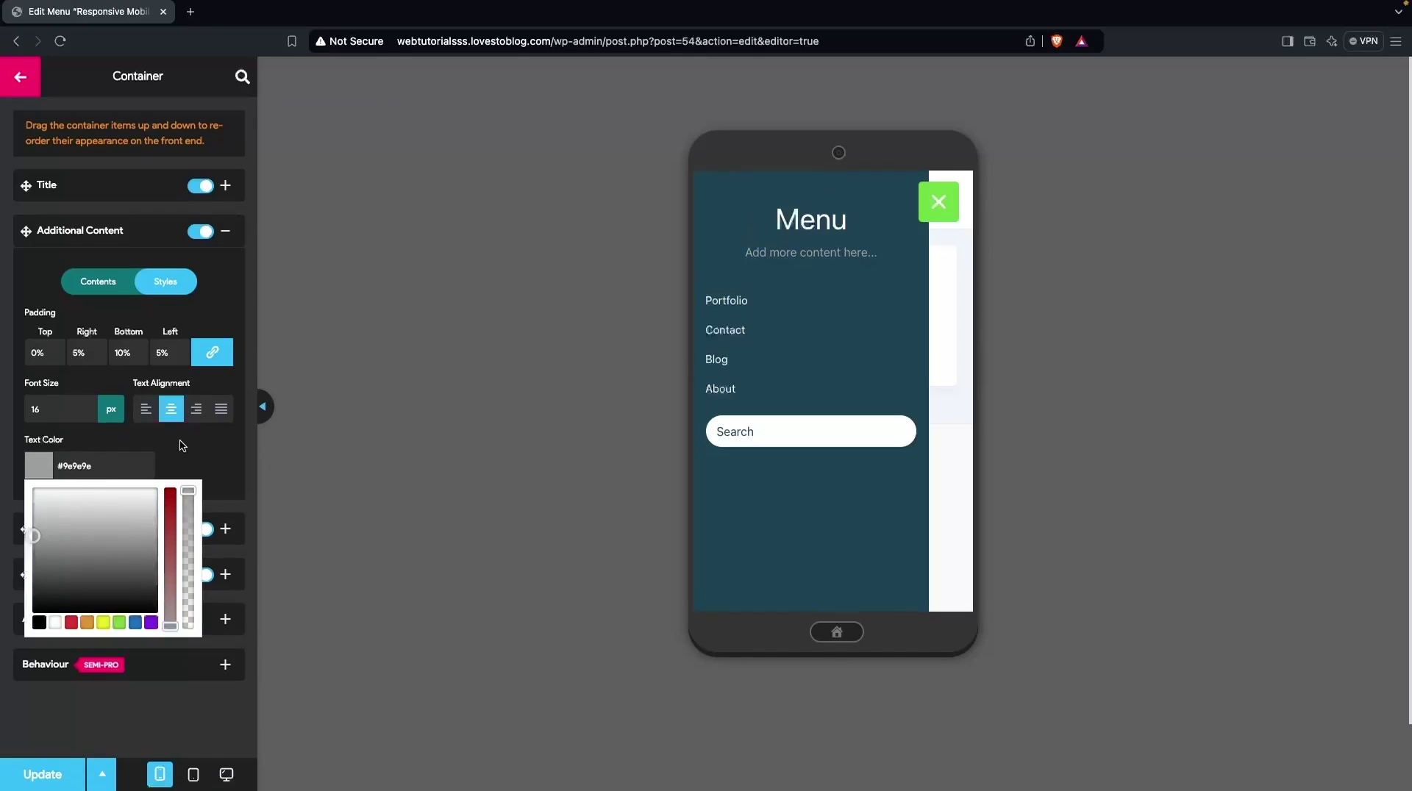
click(182, 446)
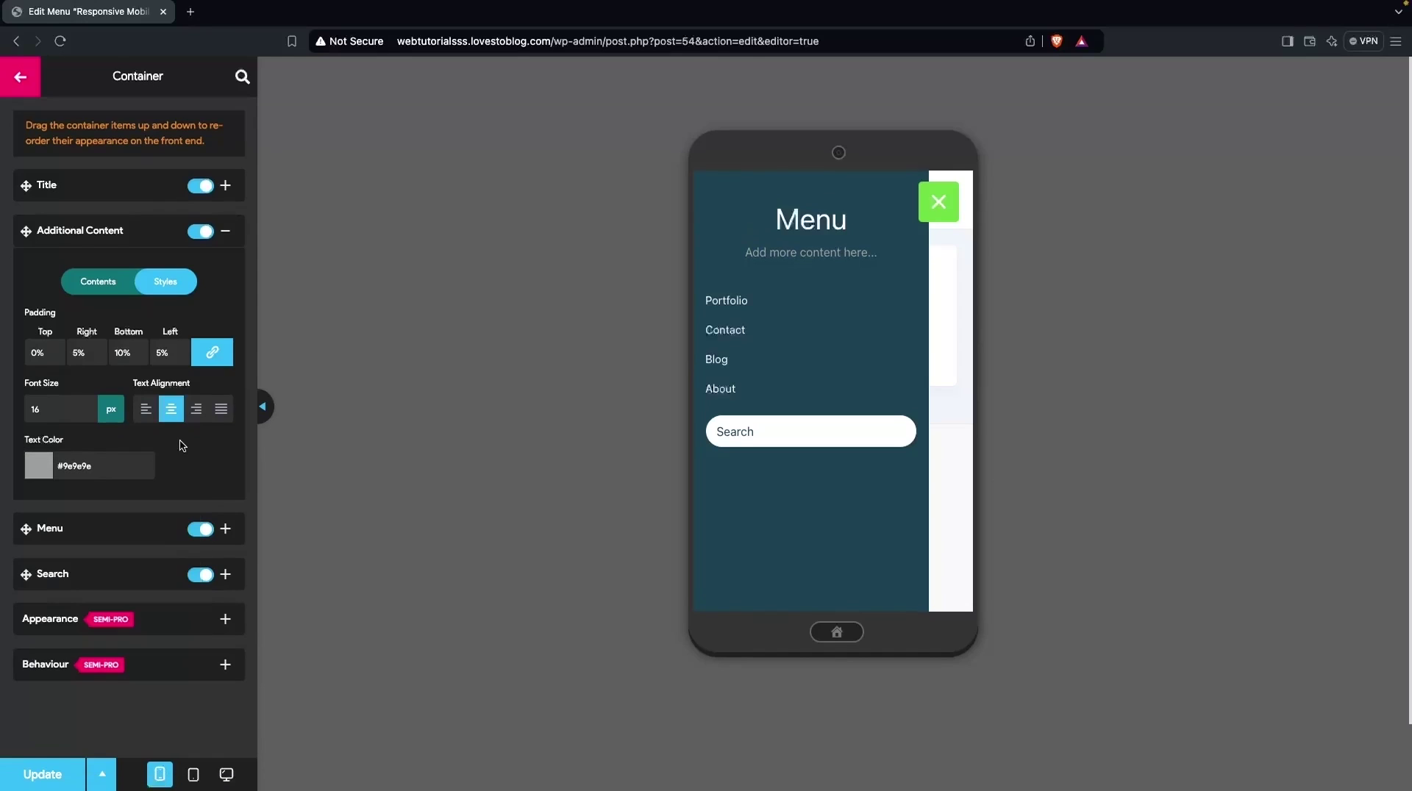
Step: Expand the Menu section, leaving menu links switched on and container columns at 1
click(115, 533)
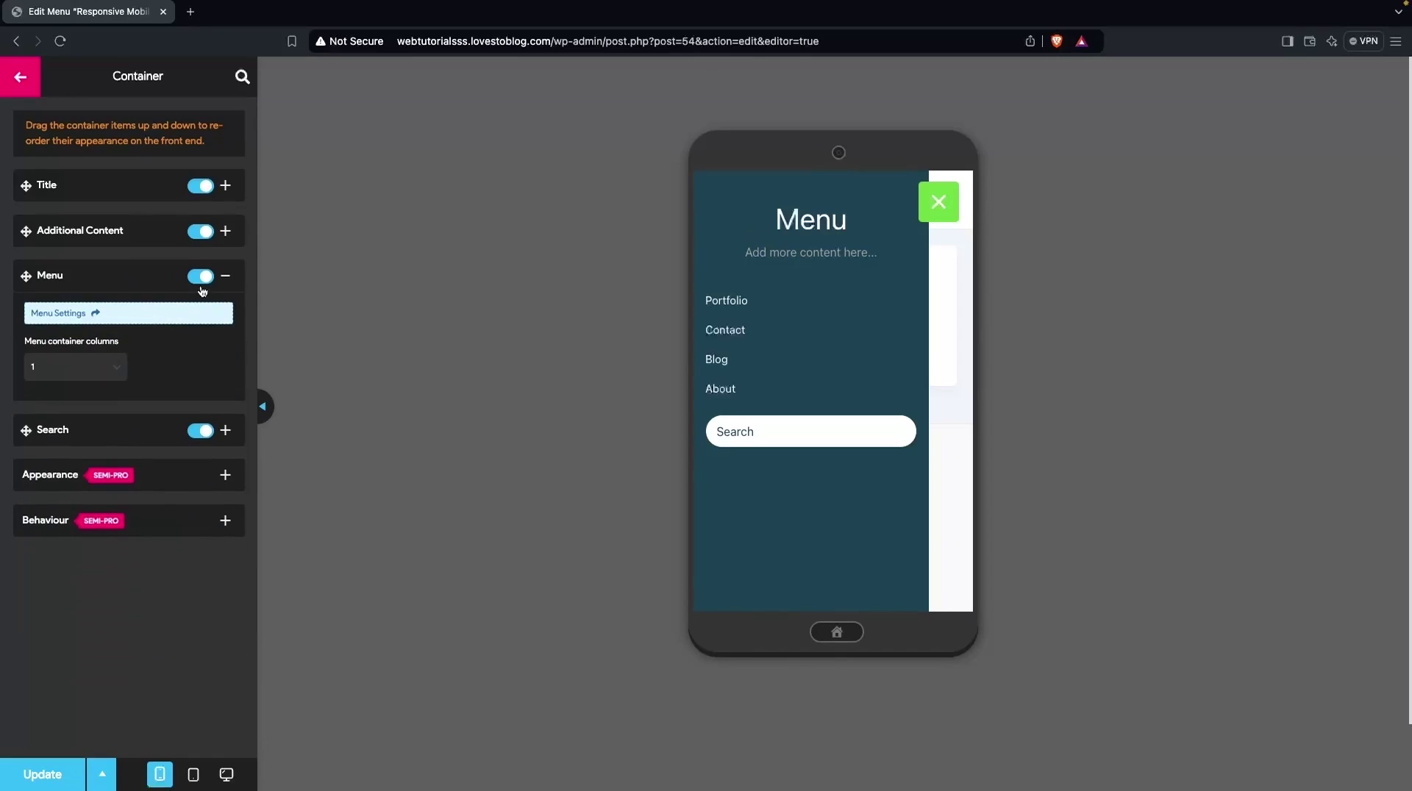
click(203, 284)
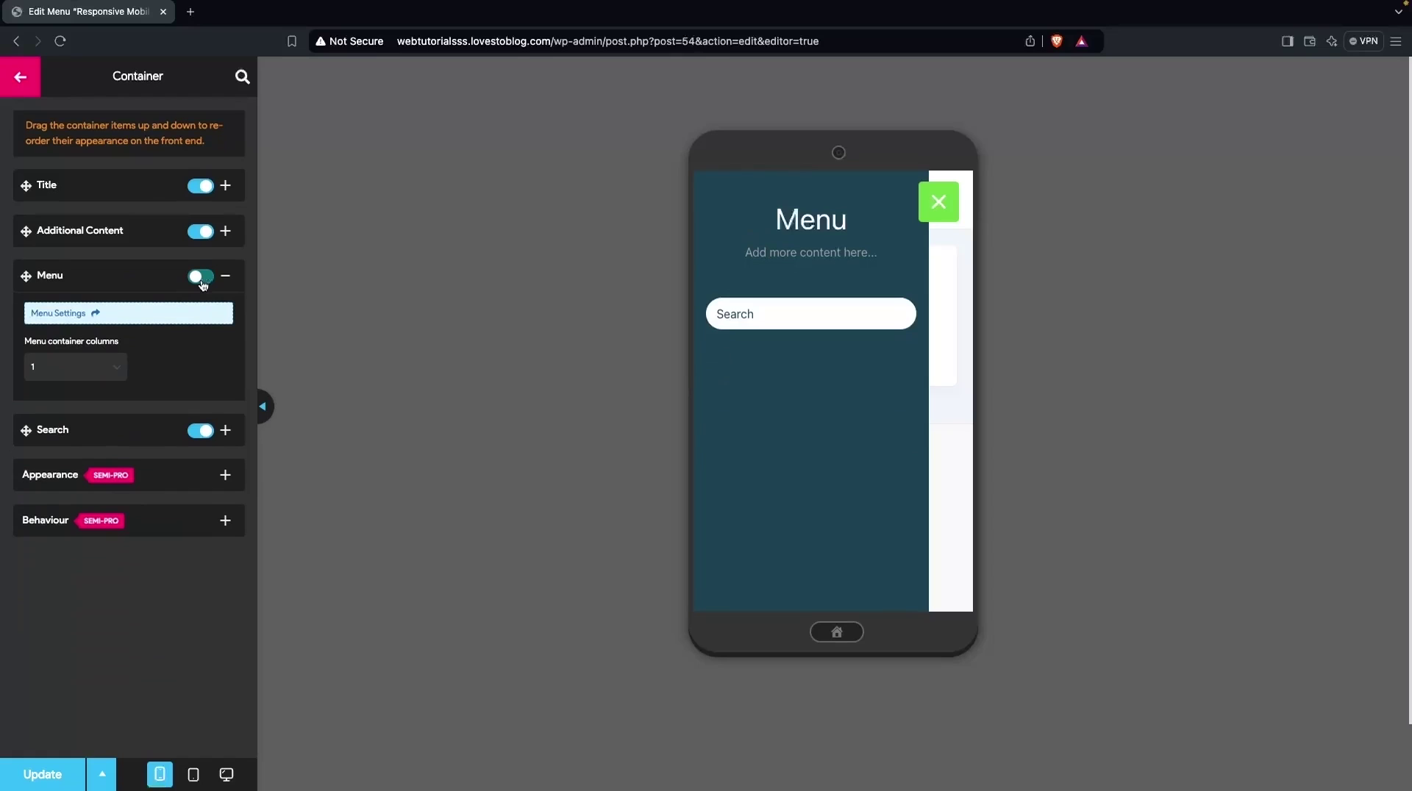
click(202, 284)
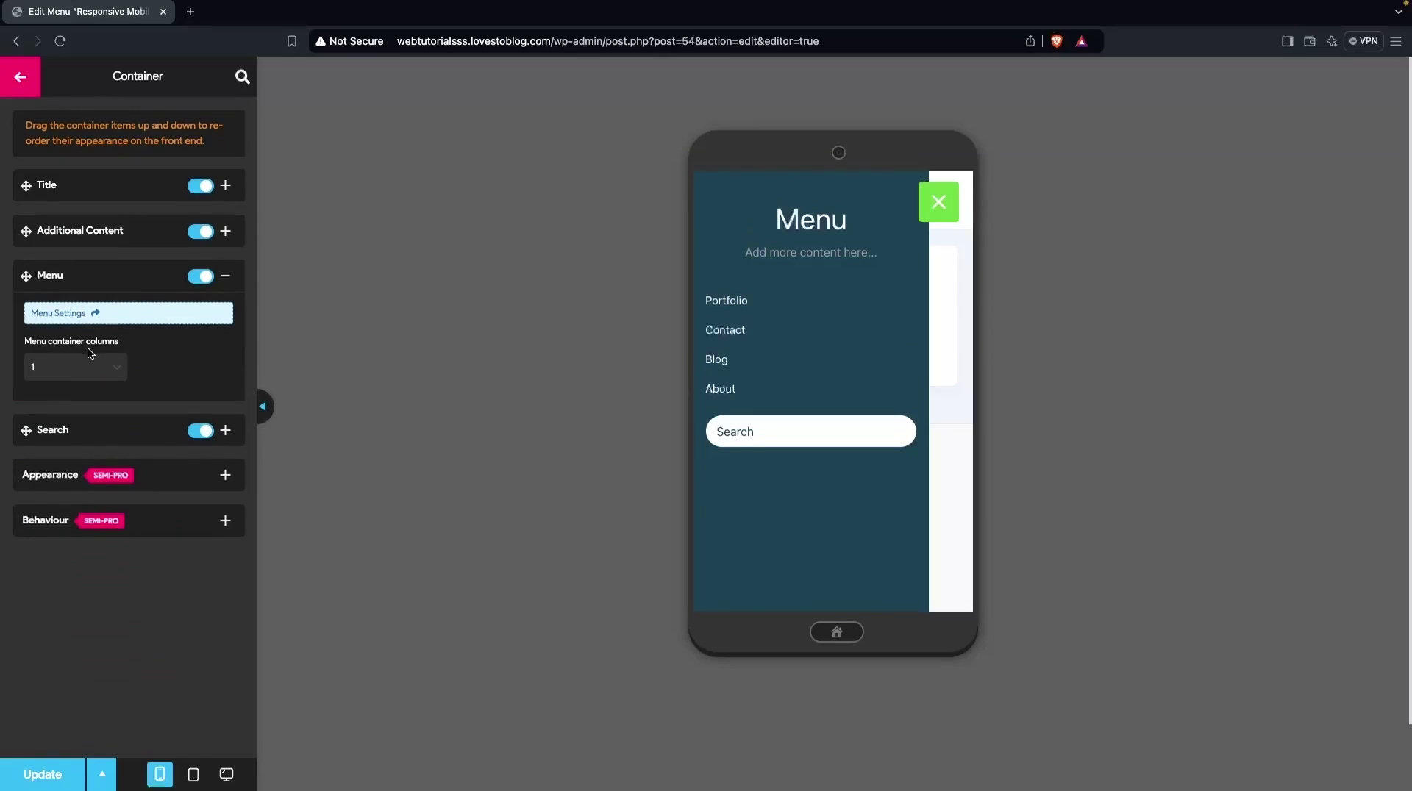
click(114, 360)
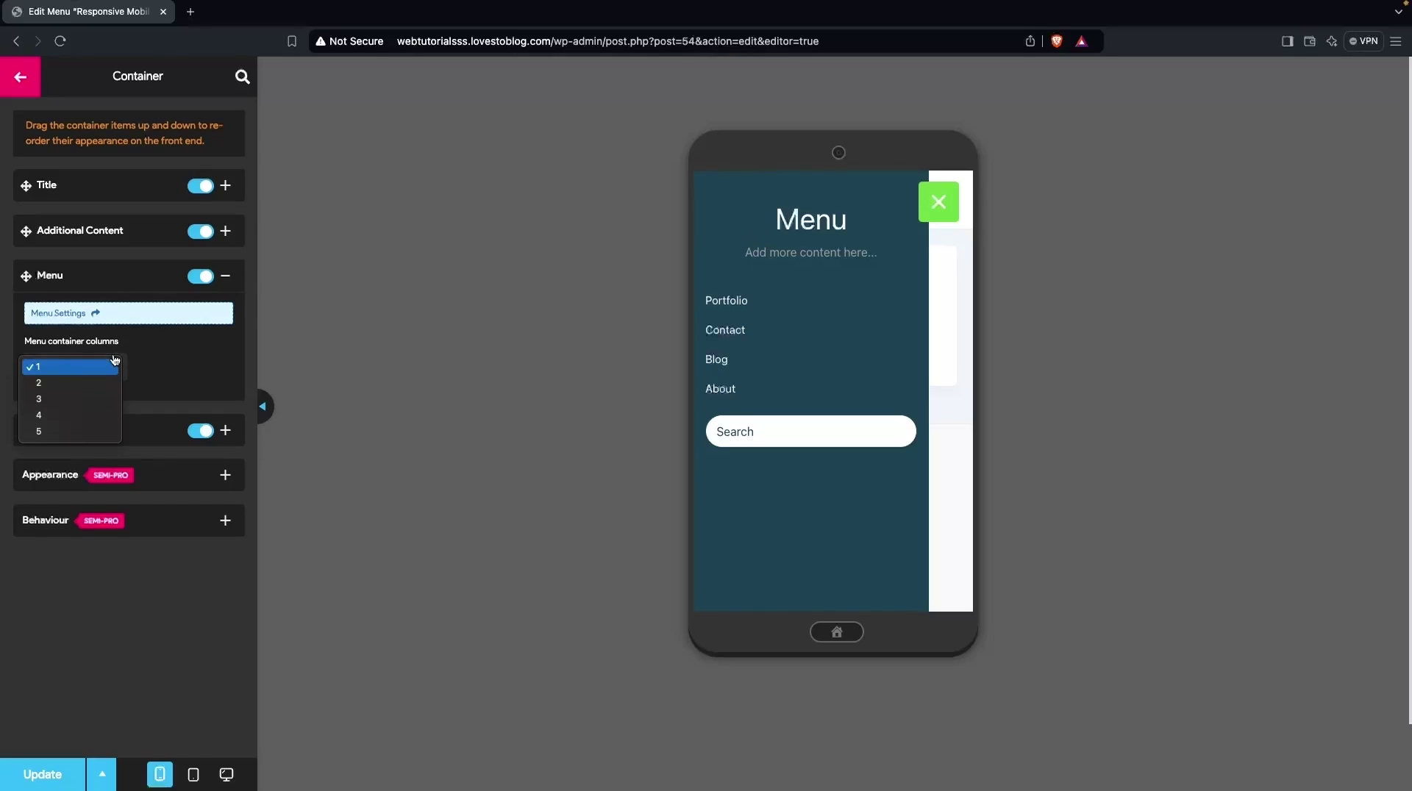
click(159, 349)
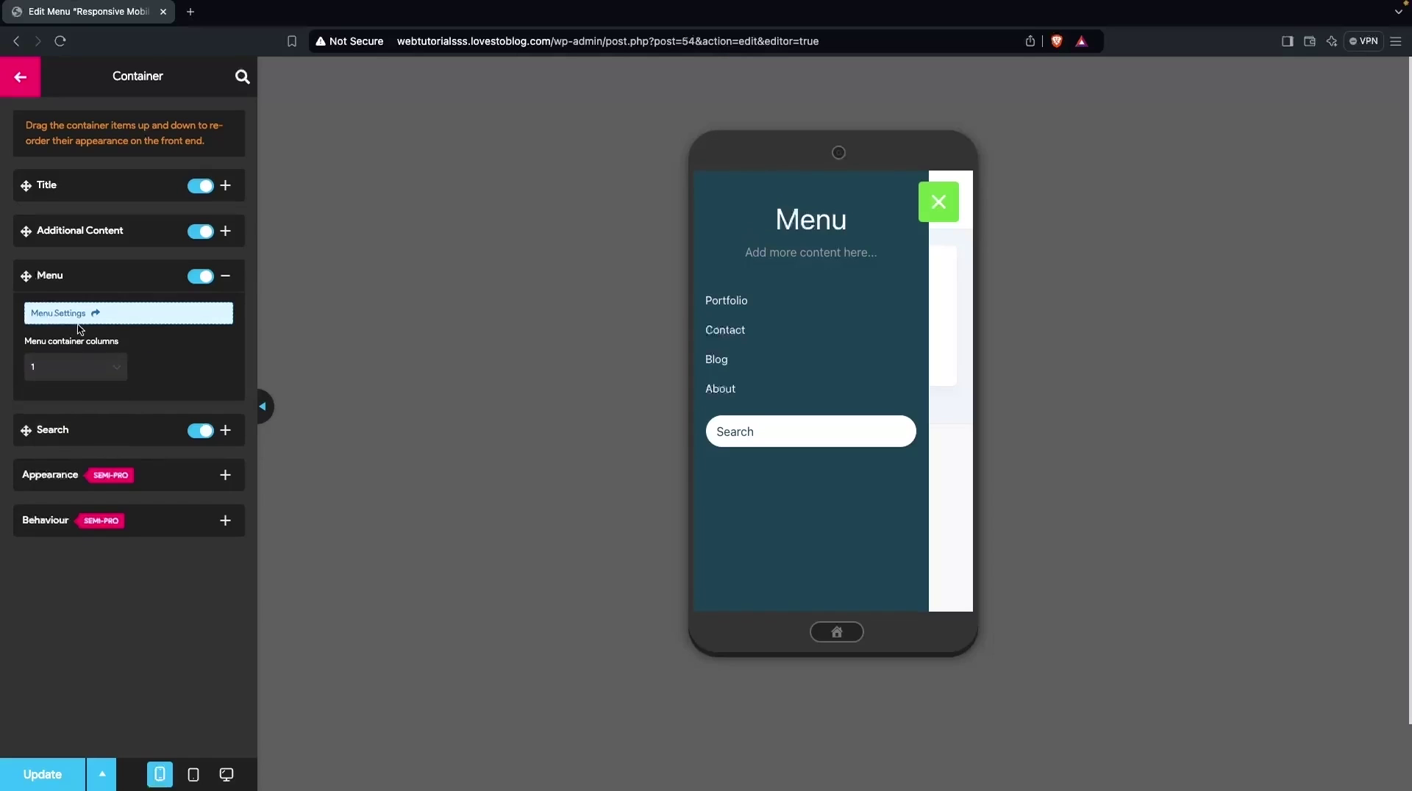
Step: In Menu Settings, set the menu background to a near-white colour with alpha at fully transparent
click(64, 312)
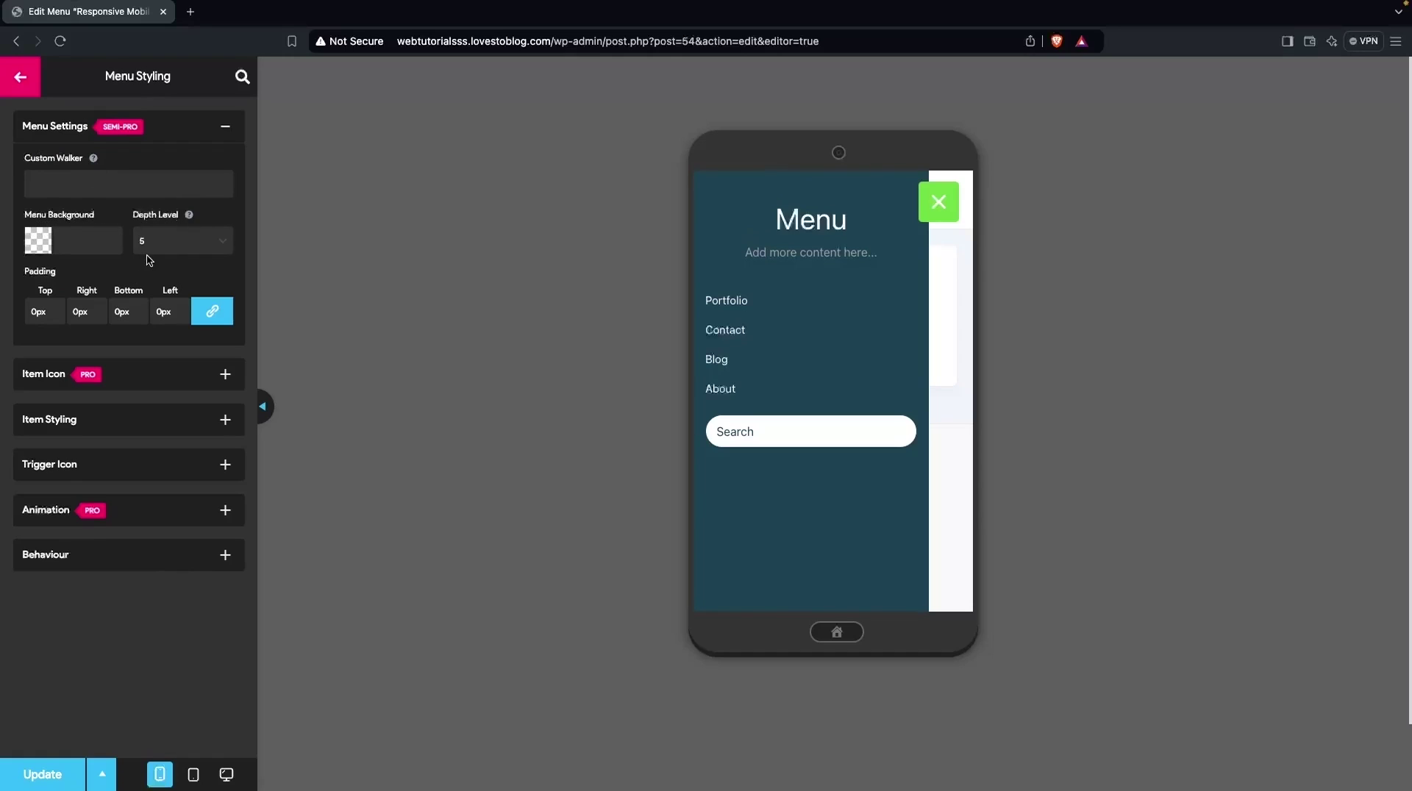
click(38, 248)
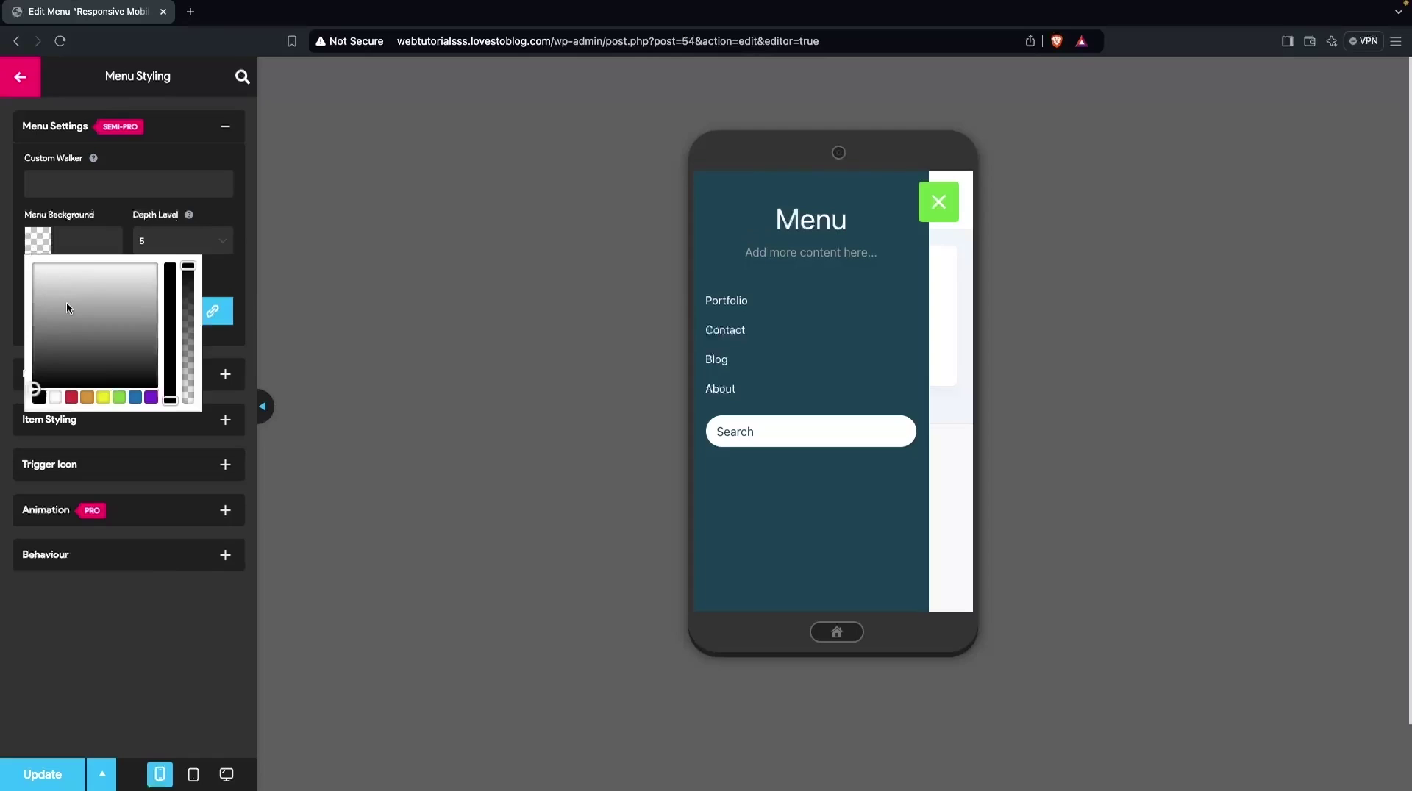
drag(66, 302, 39, 265)
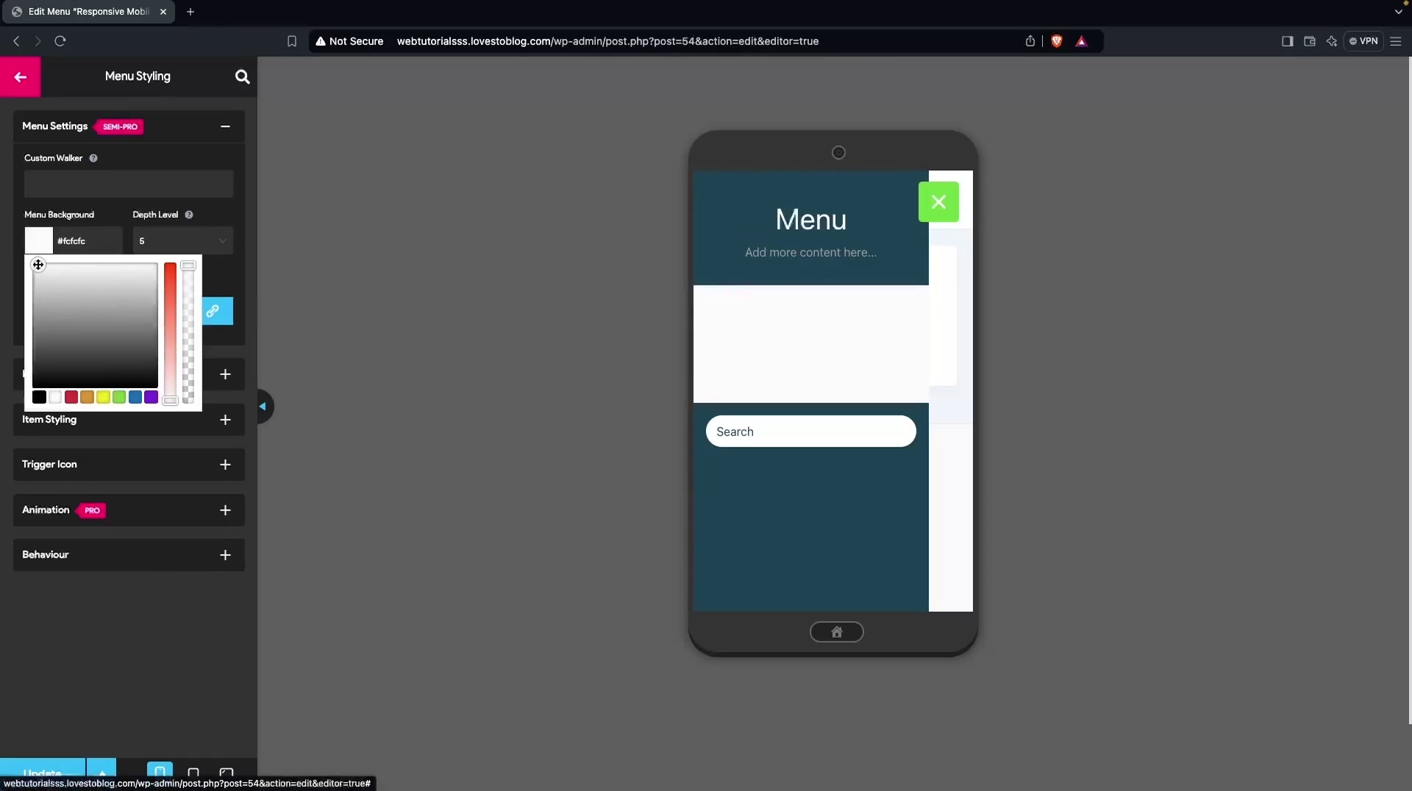
click(72, 240)
click(189, 266)
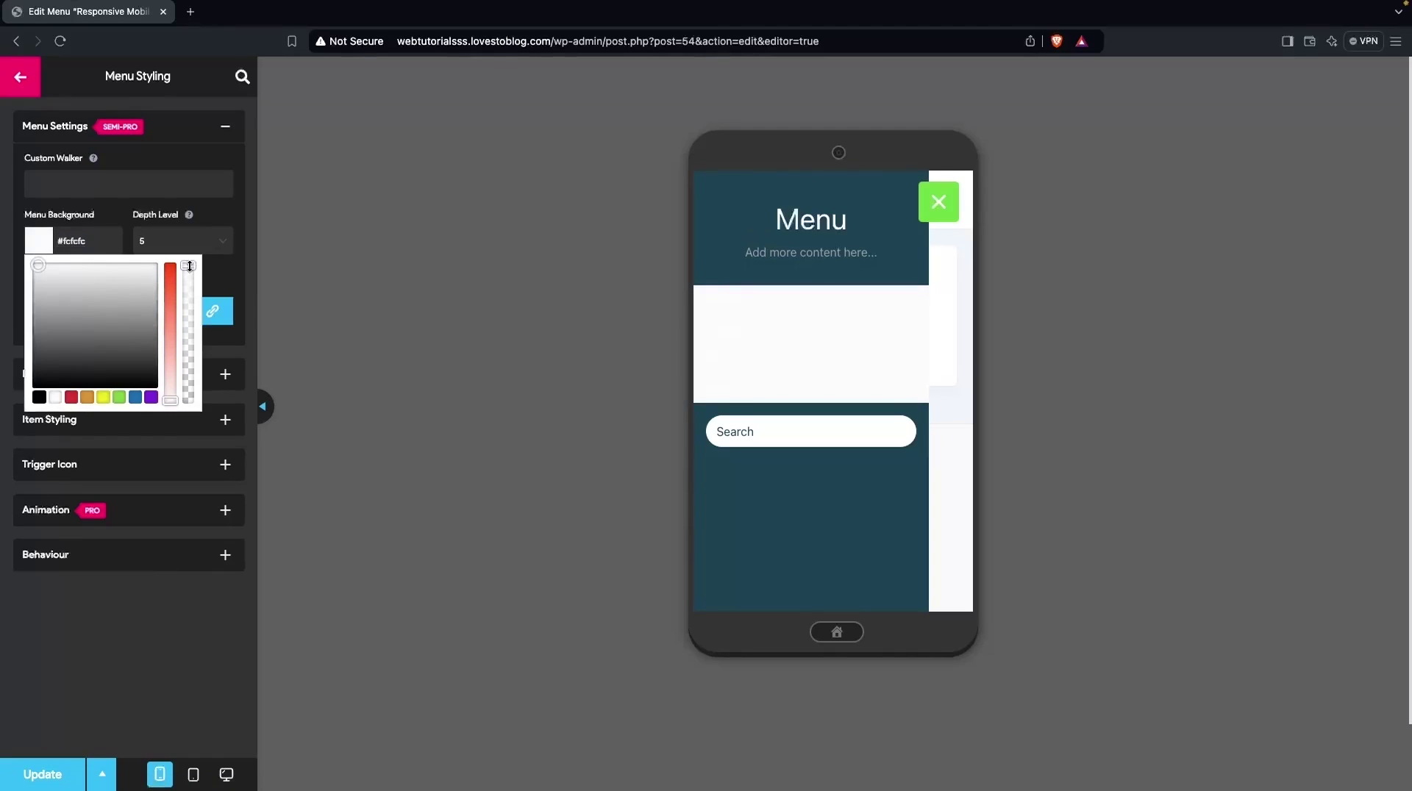
drag(189, 267, 198, 426)
click(198, 427)
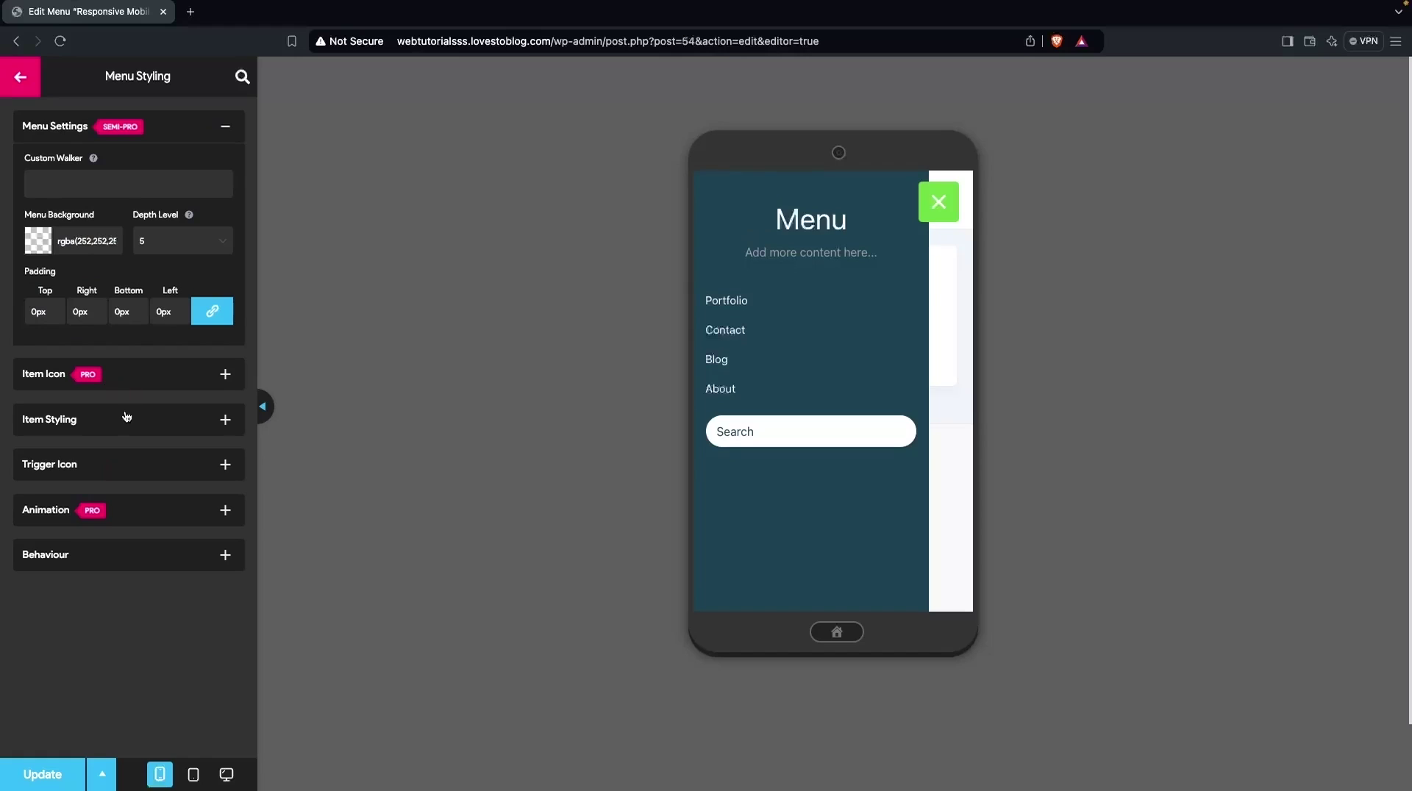
click(163, 420)
Step: Change the menu item height from 40 to 60
scroll(147, 415, down, 3)
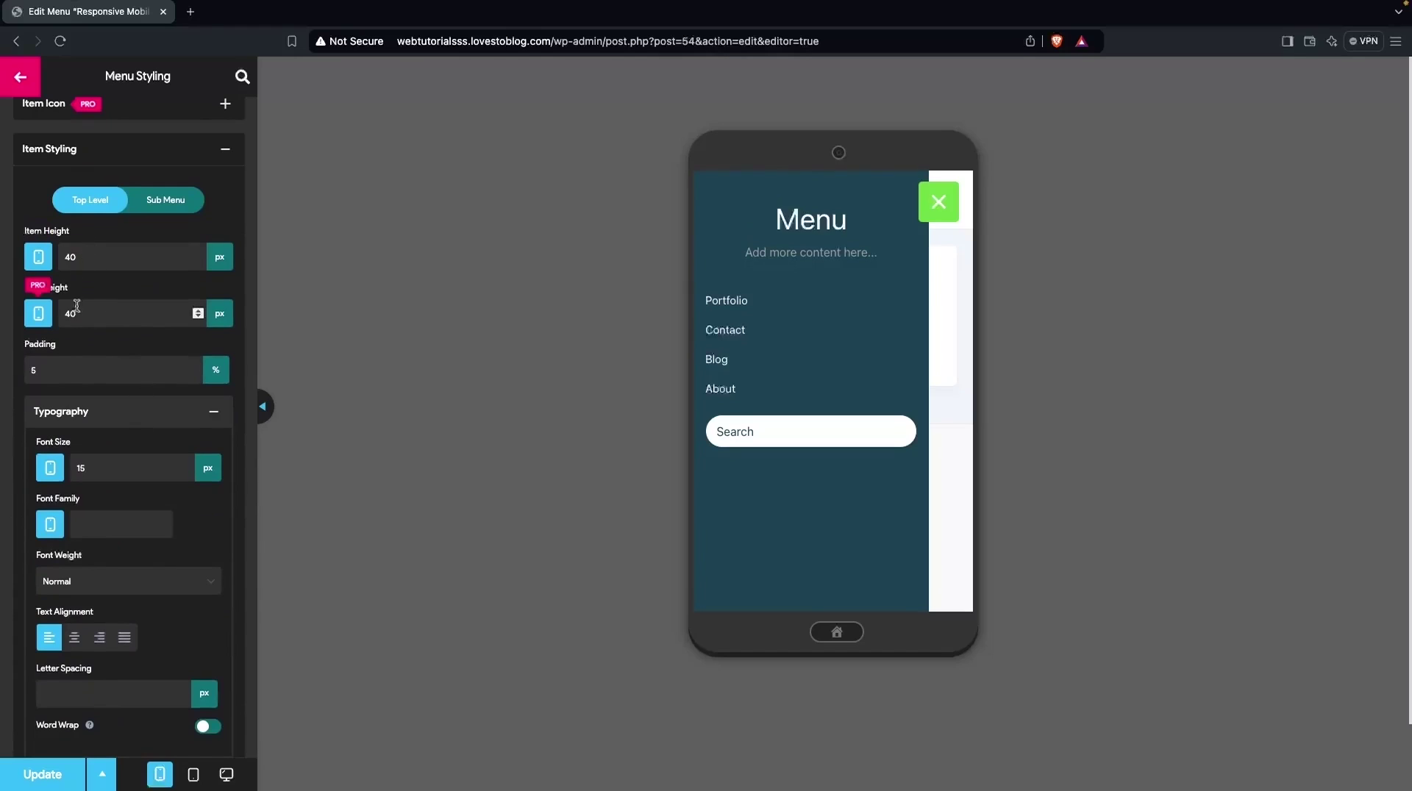
click(84, 262)
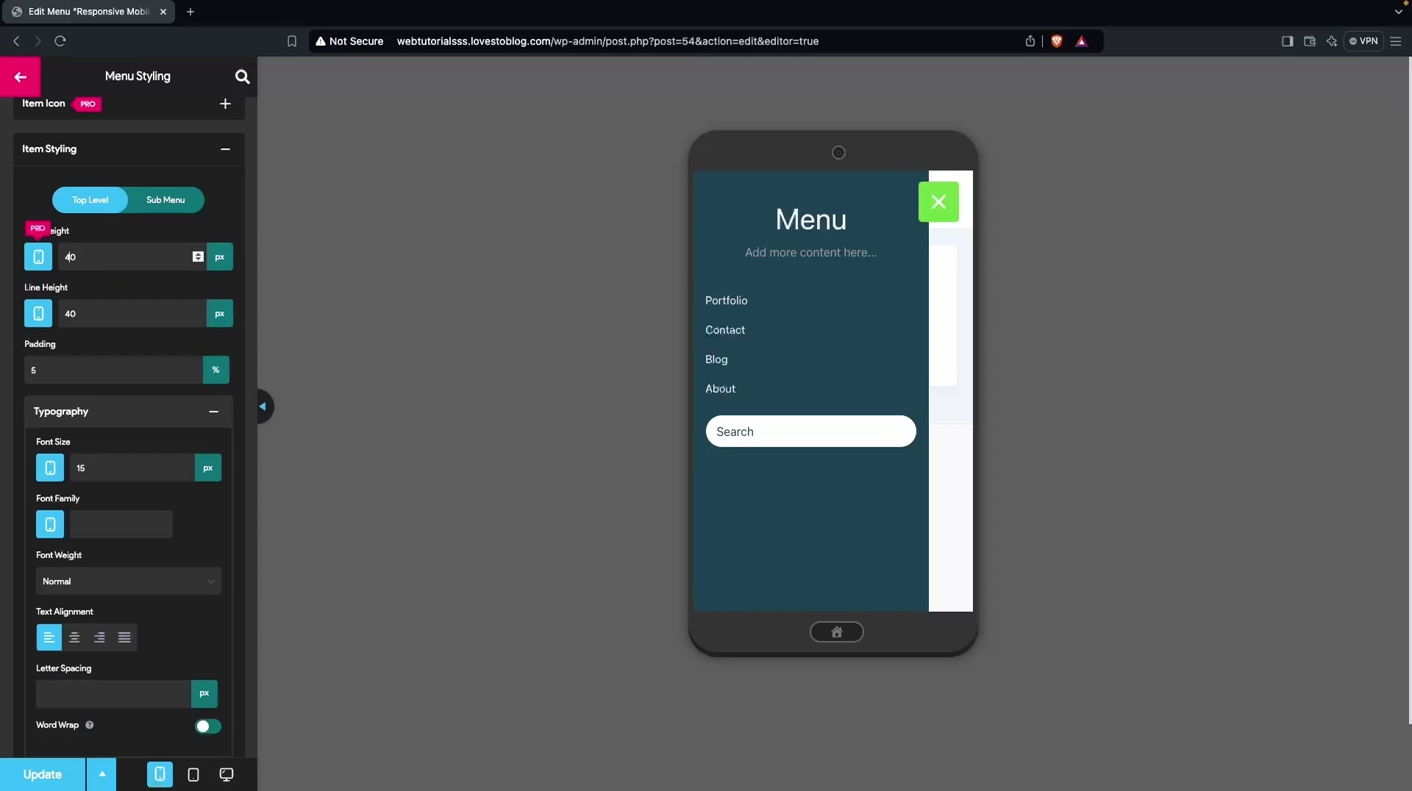
text(60)
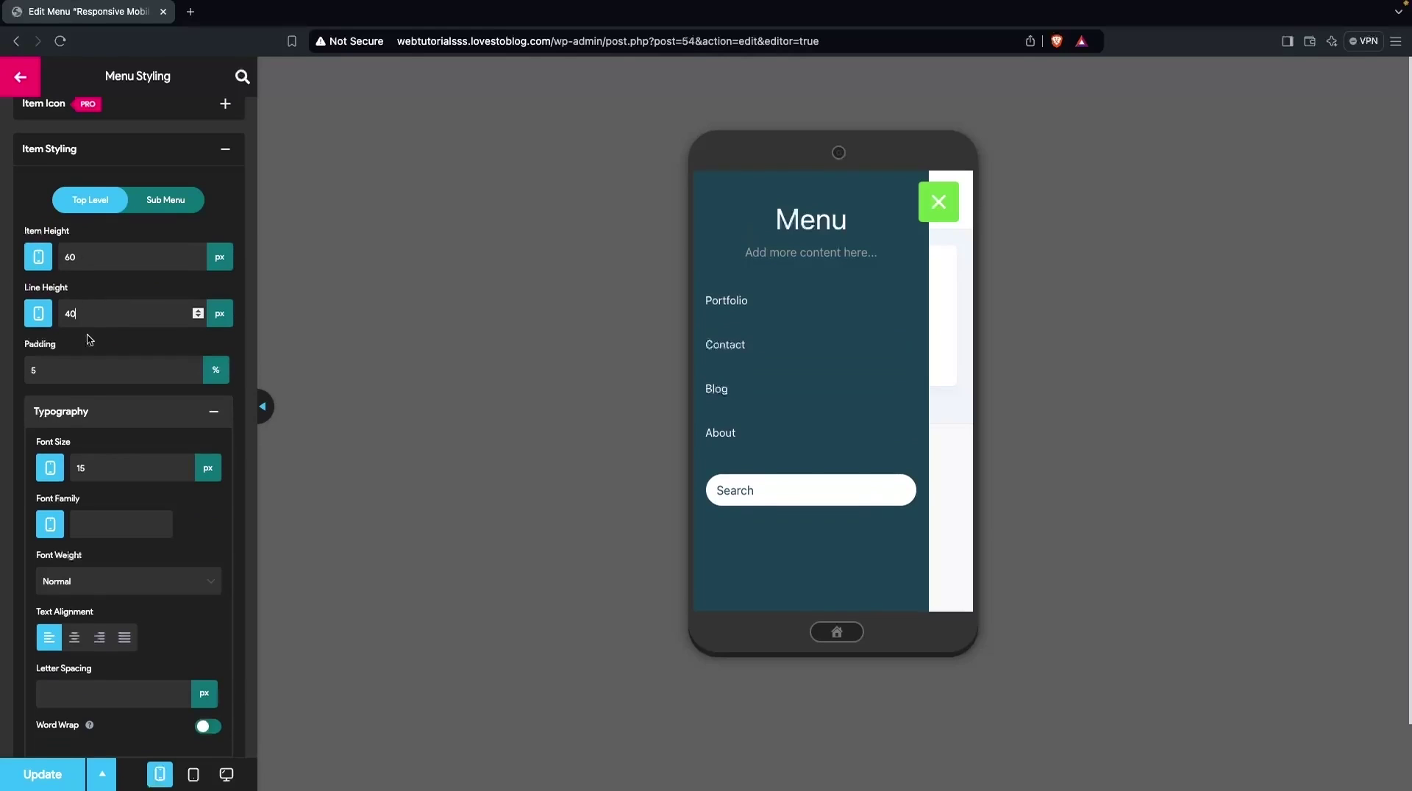
Step: Set the menu item font size to 15 px and centre-align the item text
scroll(107, 312, down, 2)
scroll(112, 313, down, 3)
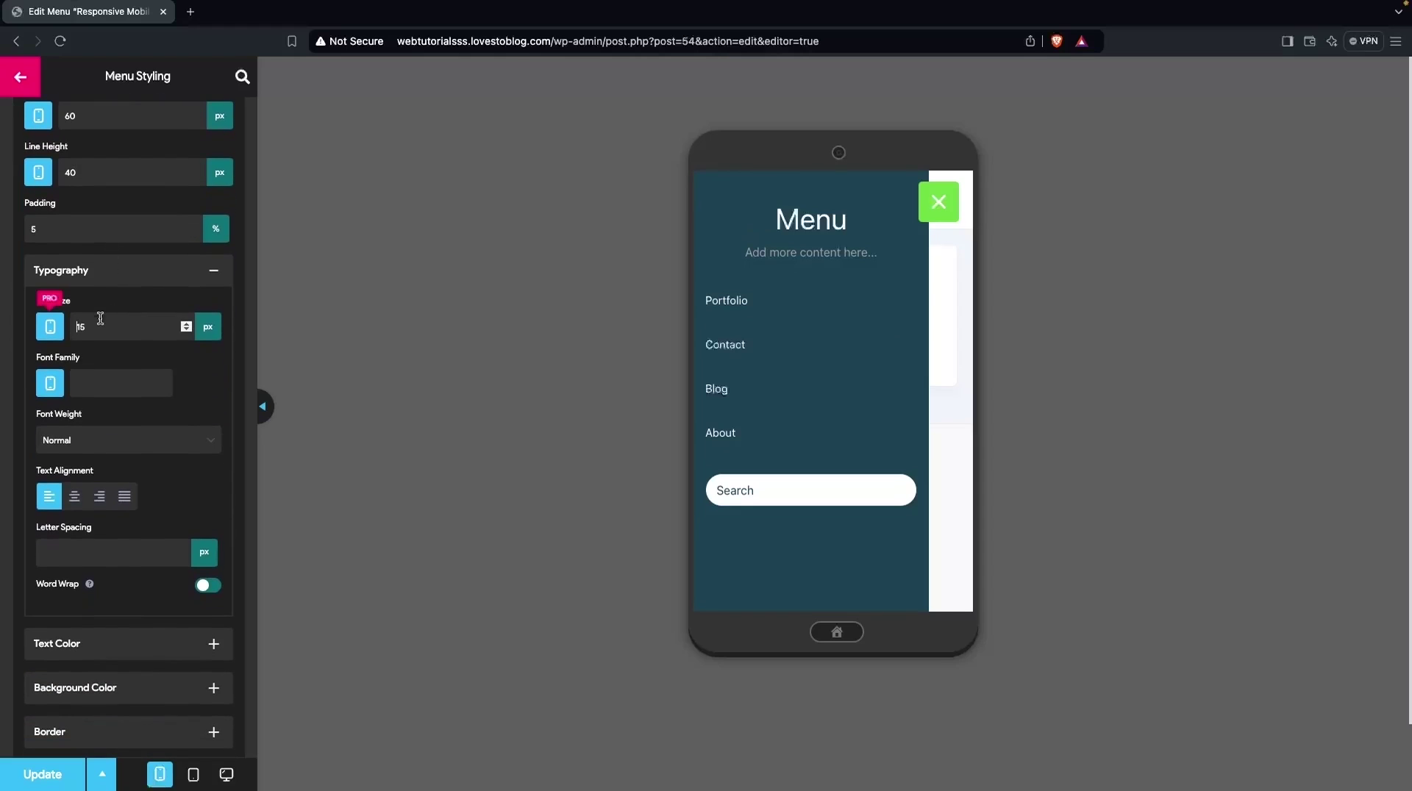
key(Up)
key(Up)
key(Up)
key(Up)
key(Up)
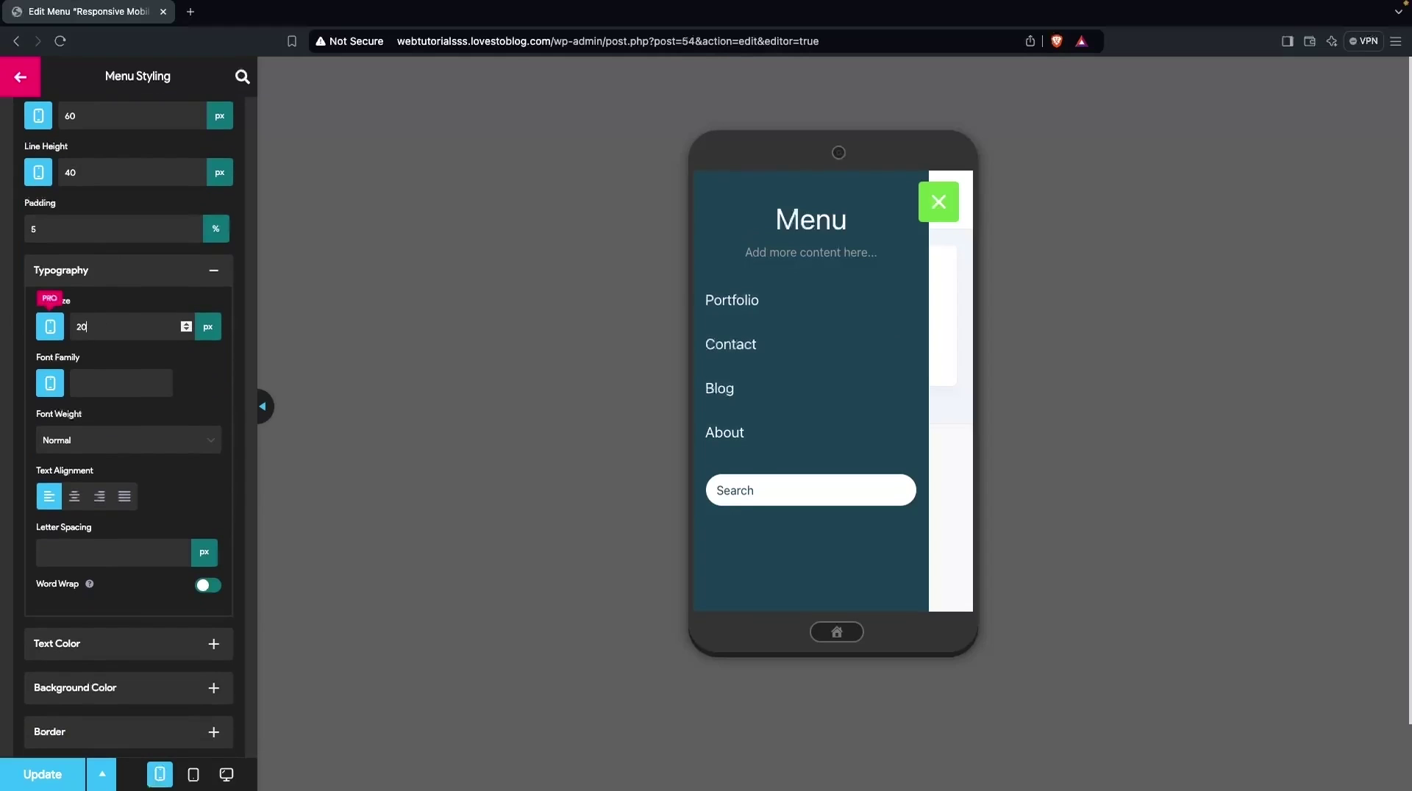
key(Down)
key(Down)
key(Down)
key(Down)
key(Down)
key(Down)
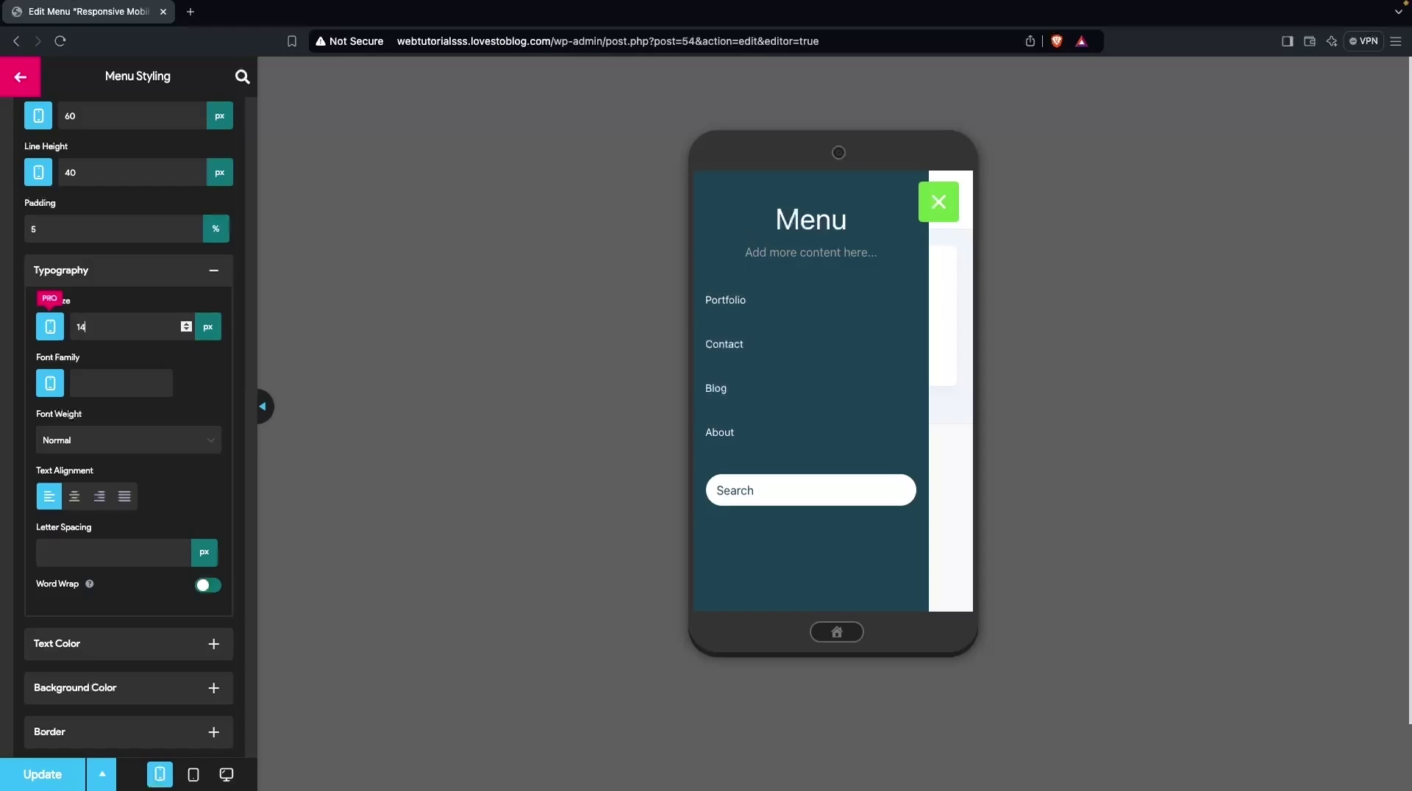
key(Up)
scroll(118, 286, down, 2)
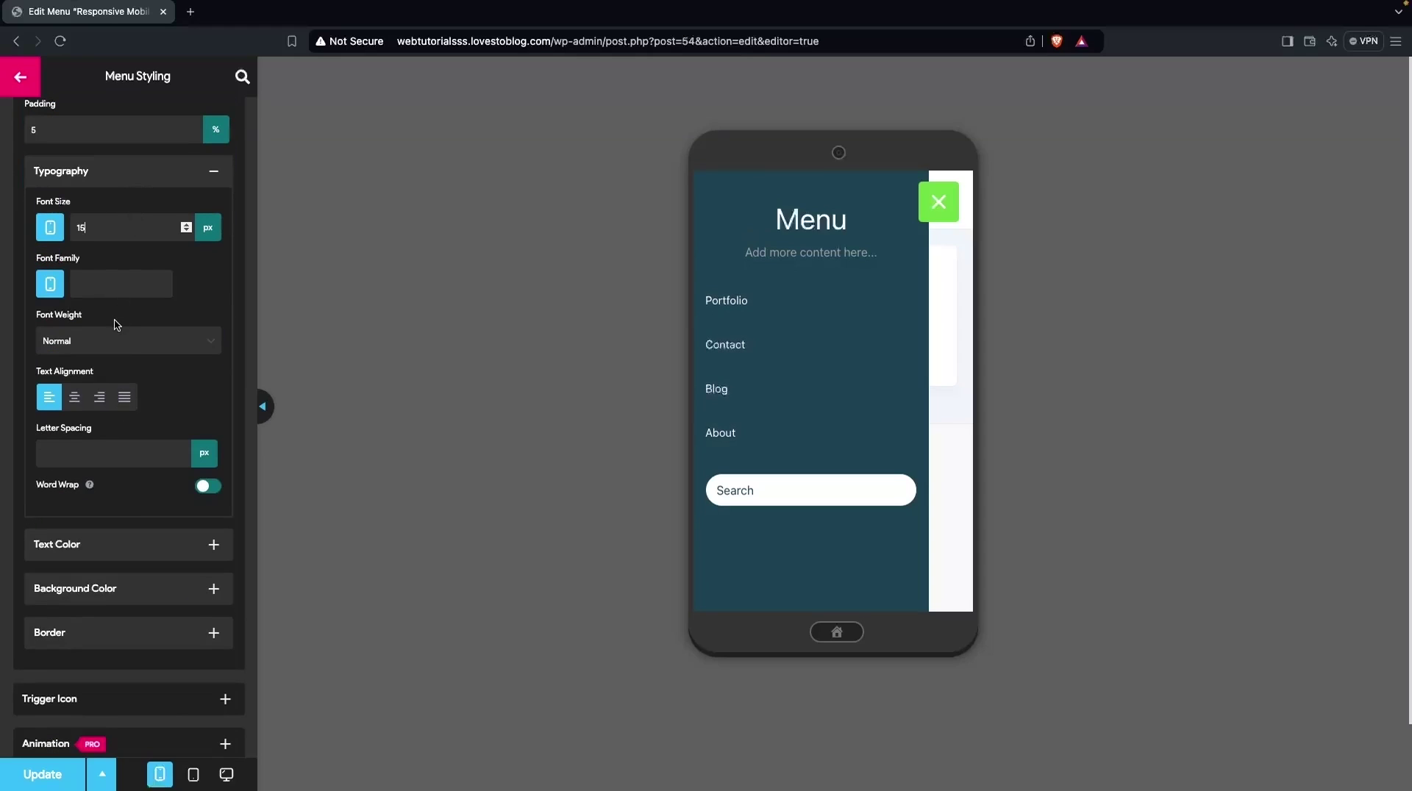
click(75, 401)
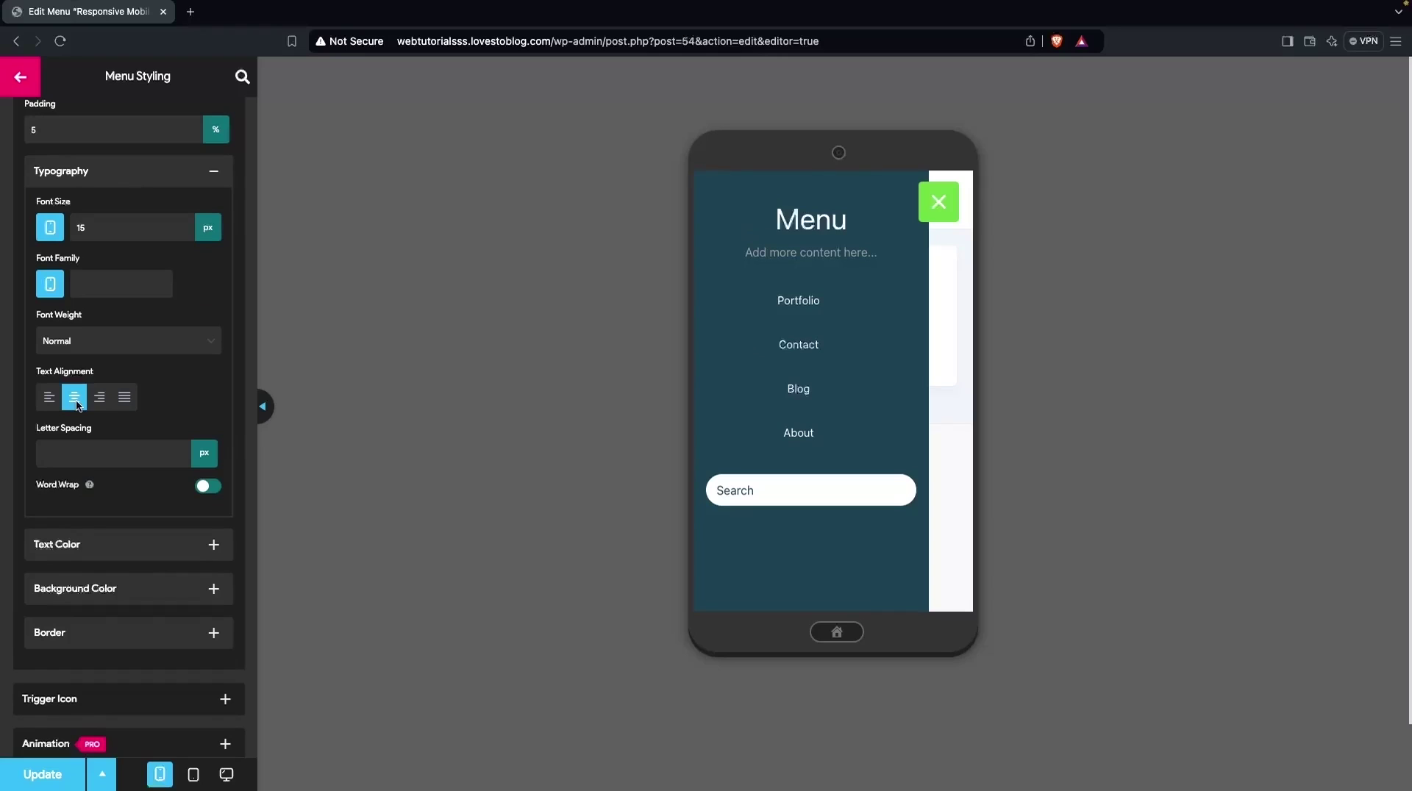
scroll(110, 438, down, 1)
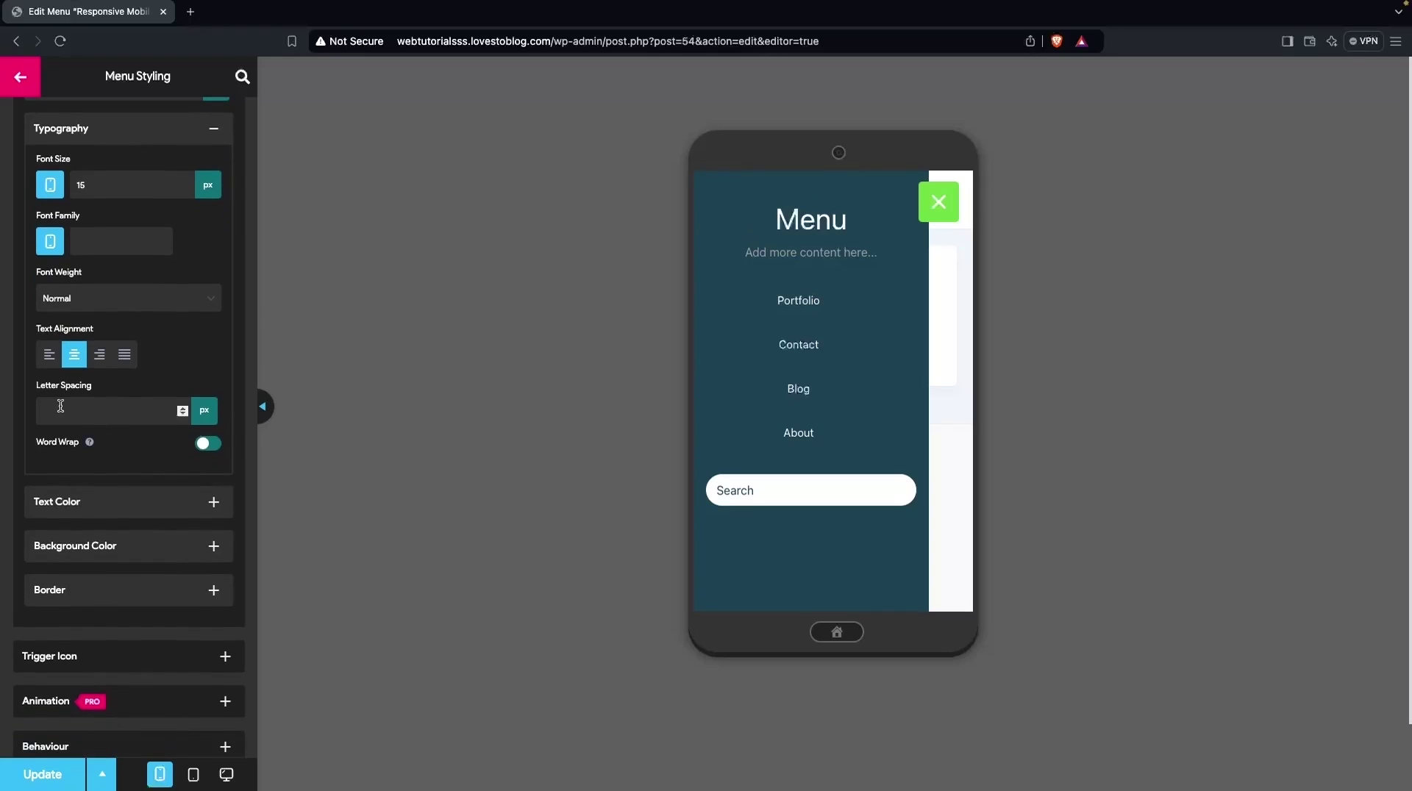
Step: Expand and review the item Text Color, Background Color, Border, Trigger Icon and Behaviour settings
click(101, 509)
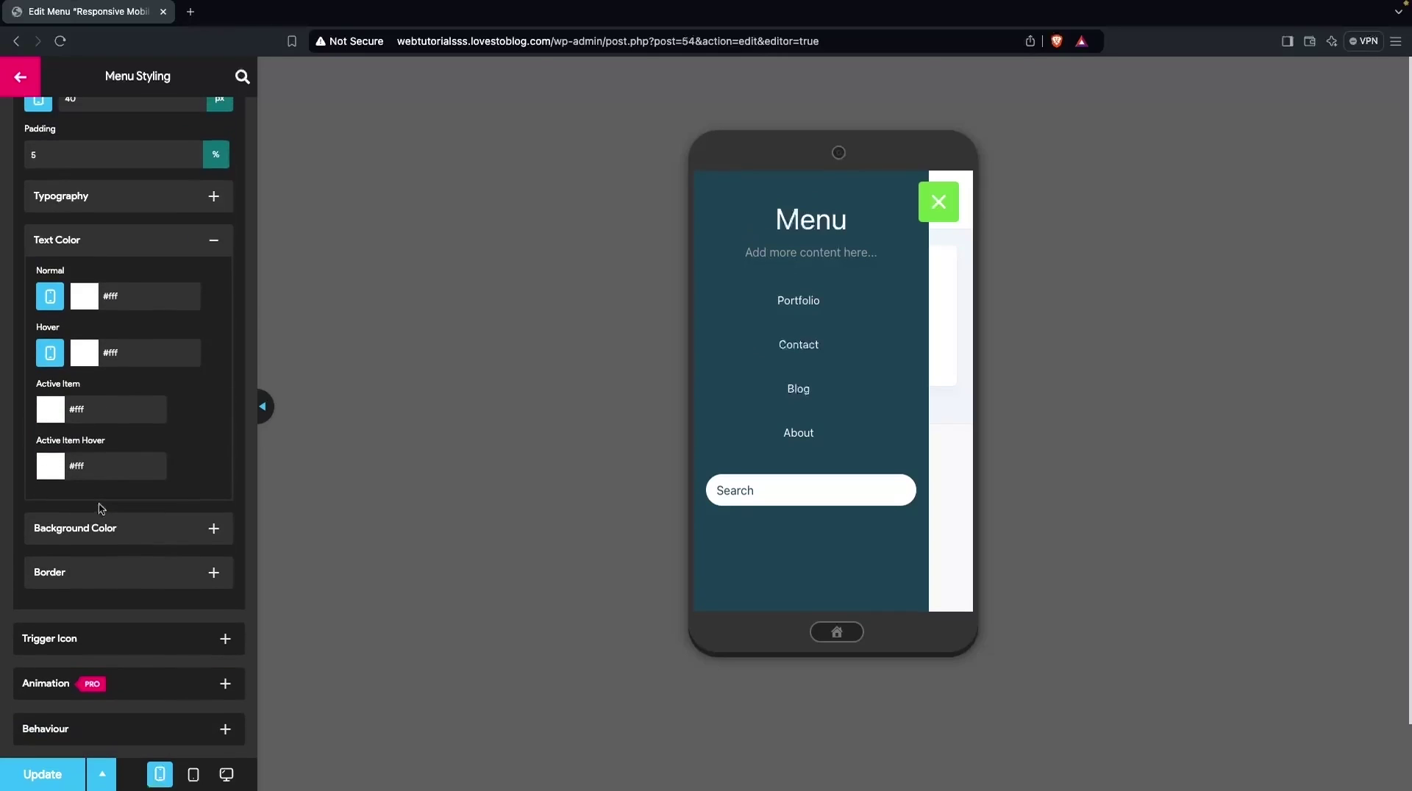
click(101, 528)
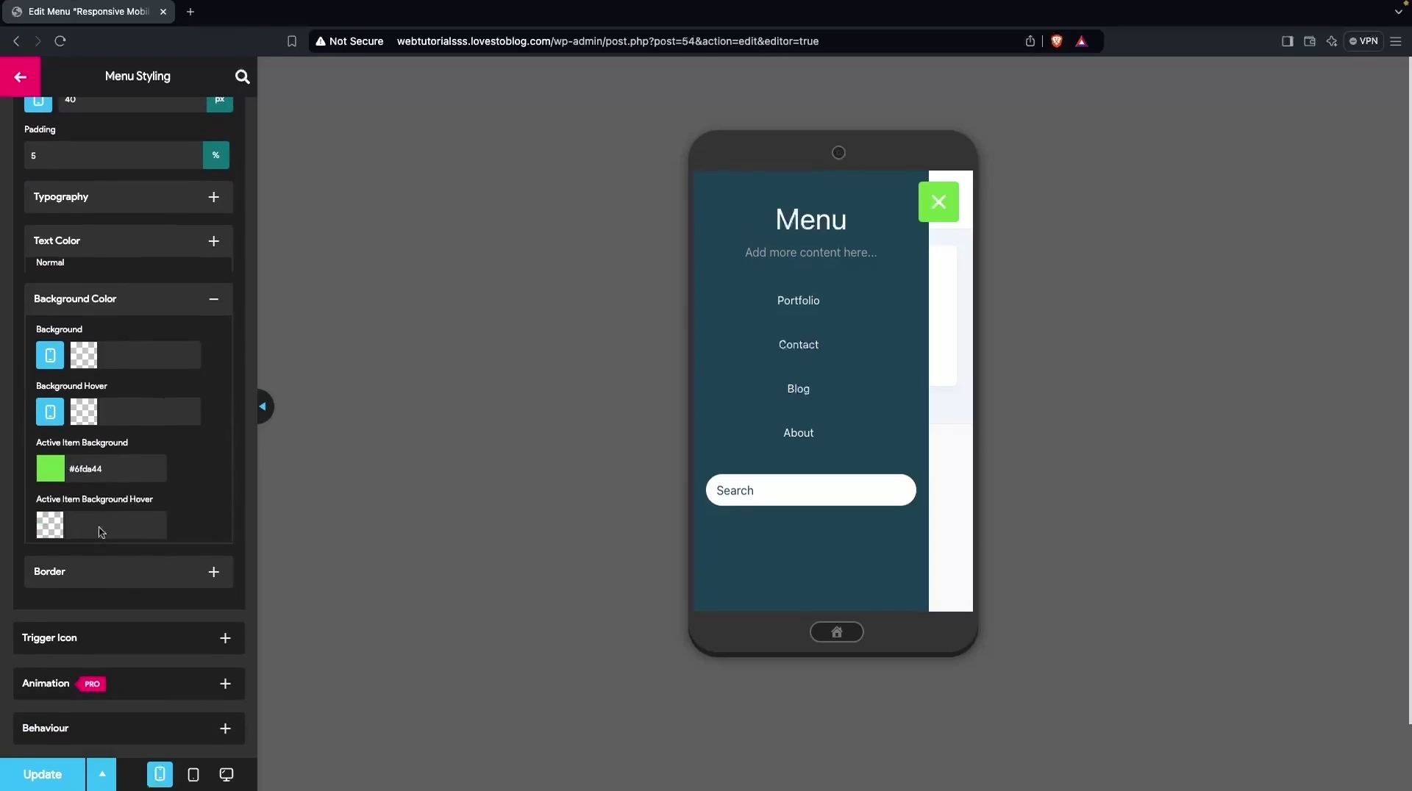
click(99, 571)
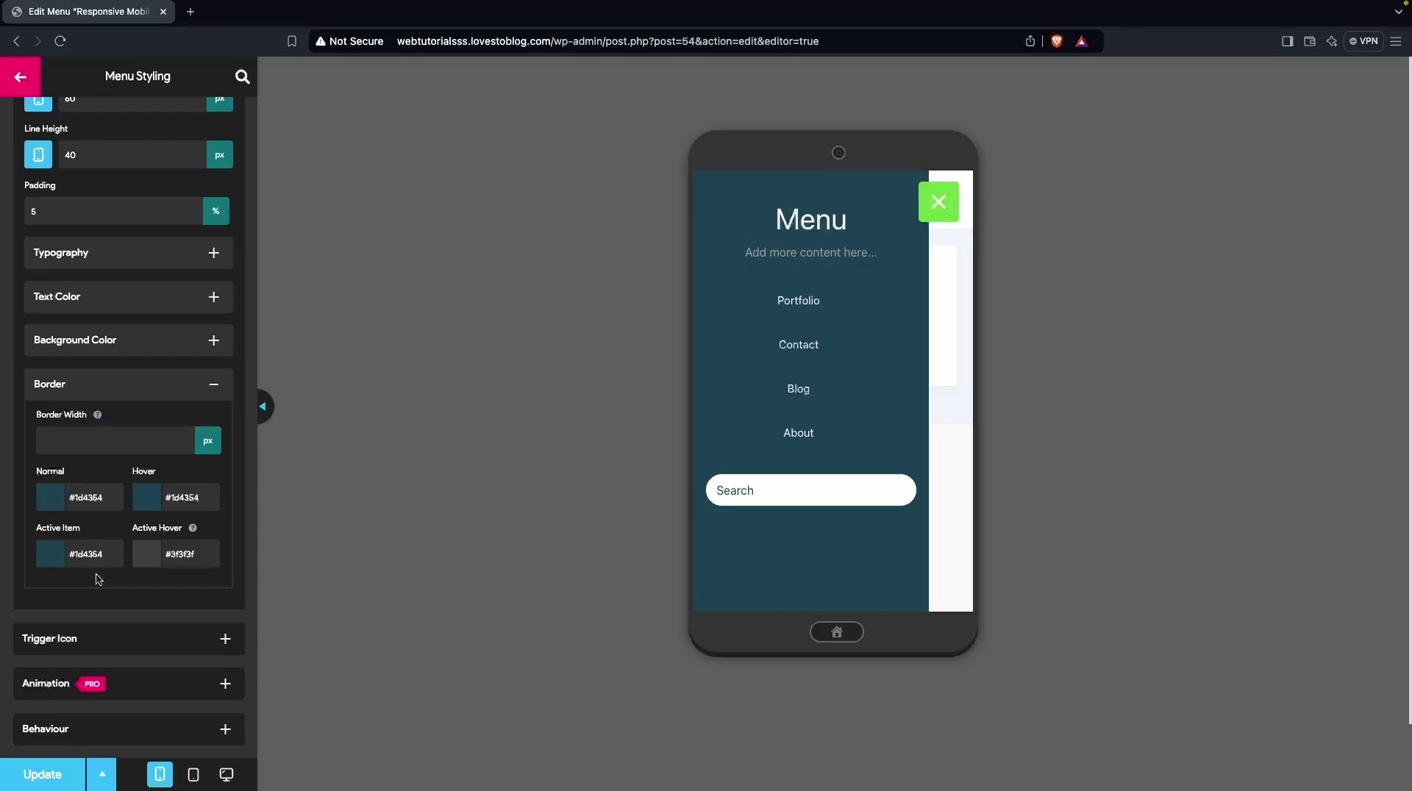
click(136, 649)
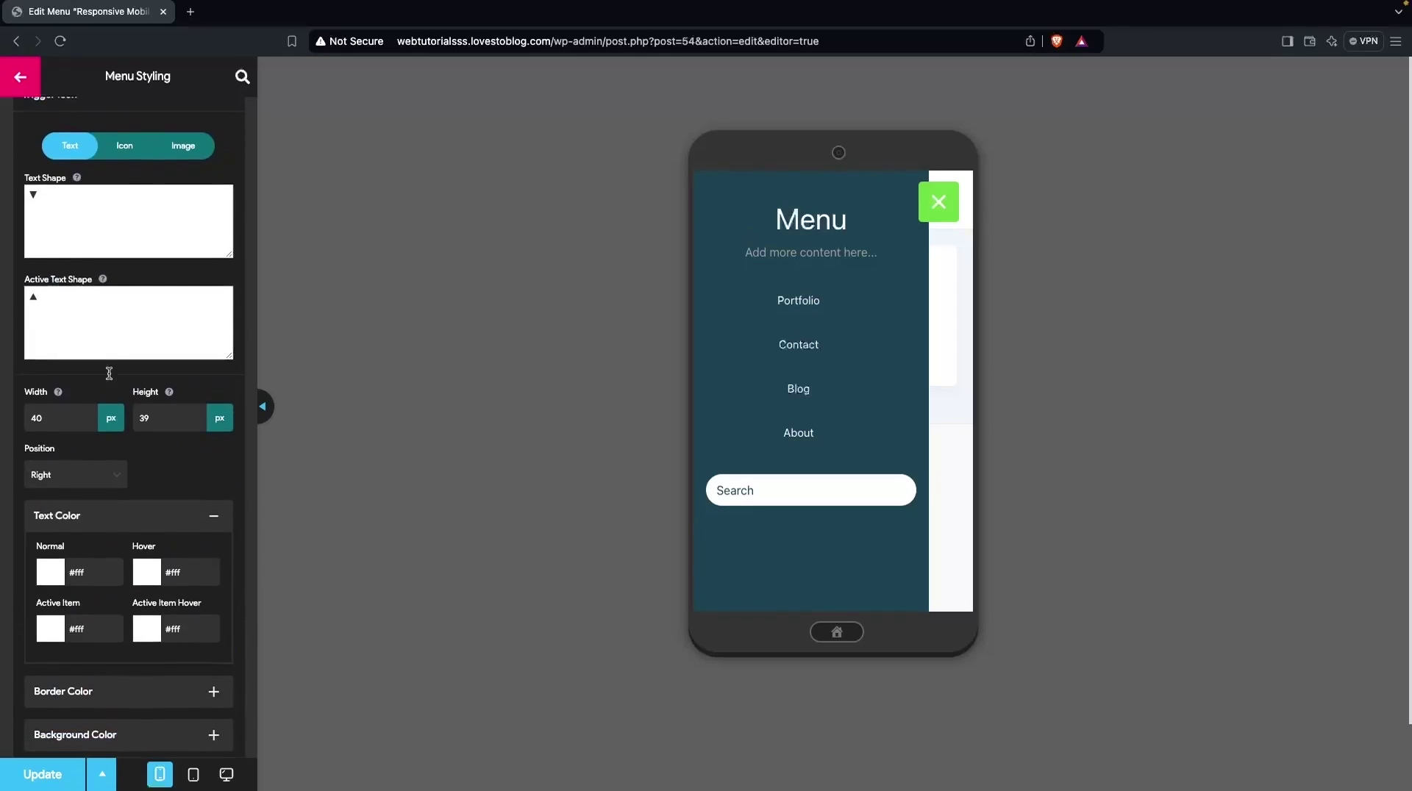
scroll(109, 373, down, 1)
scroll(109, 374, up, 1)
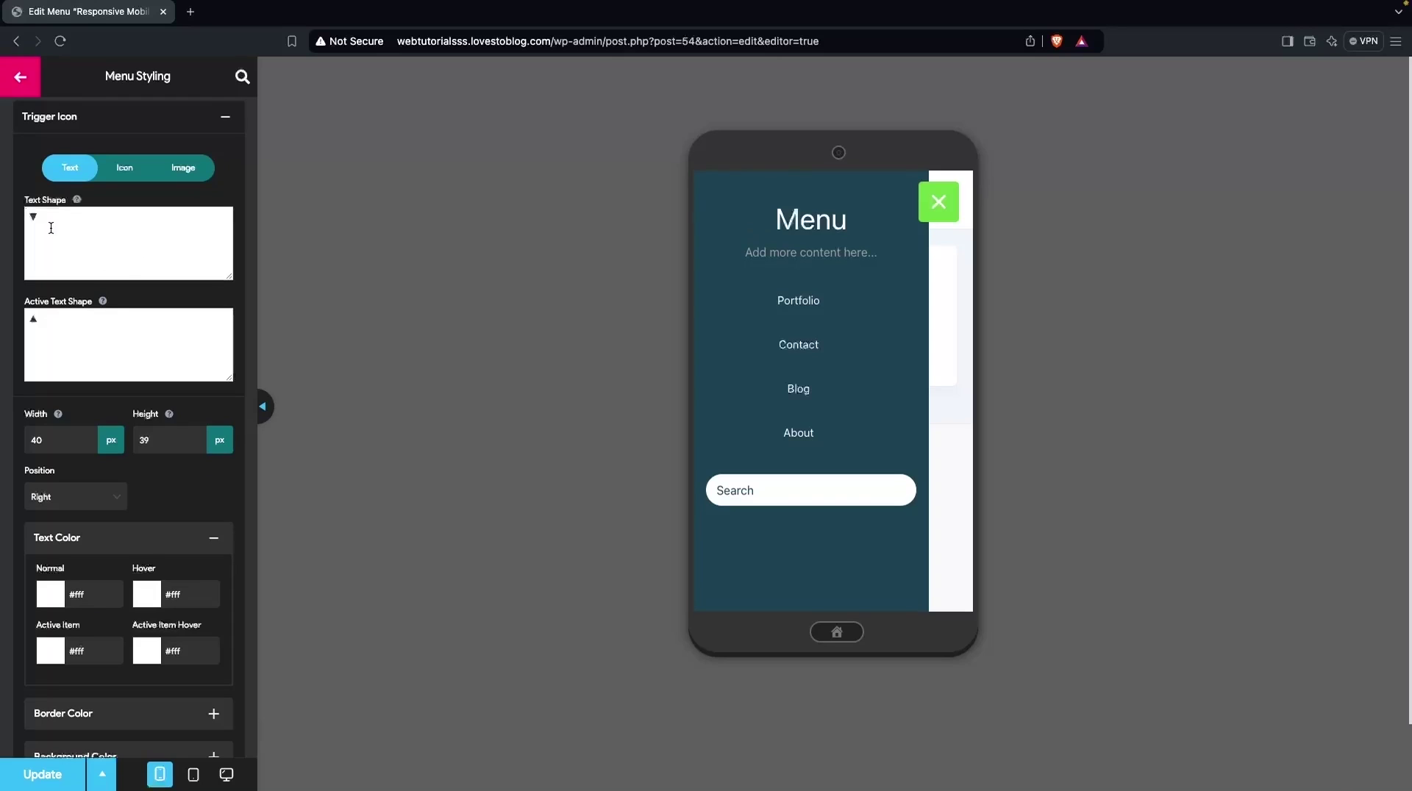
scroll(57, 357, down, 2)
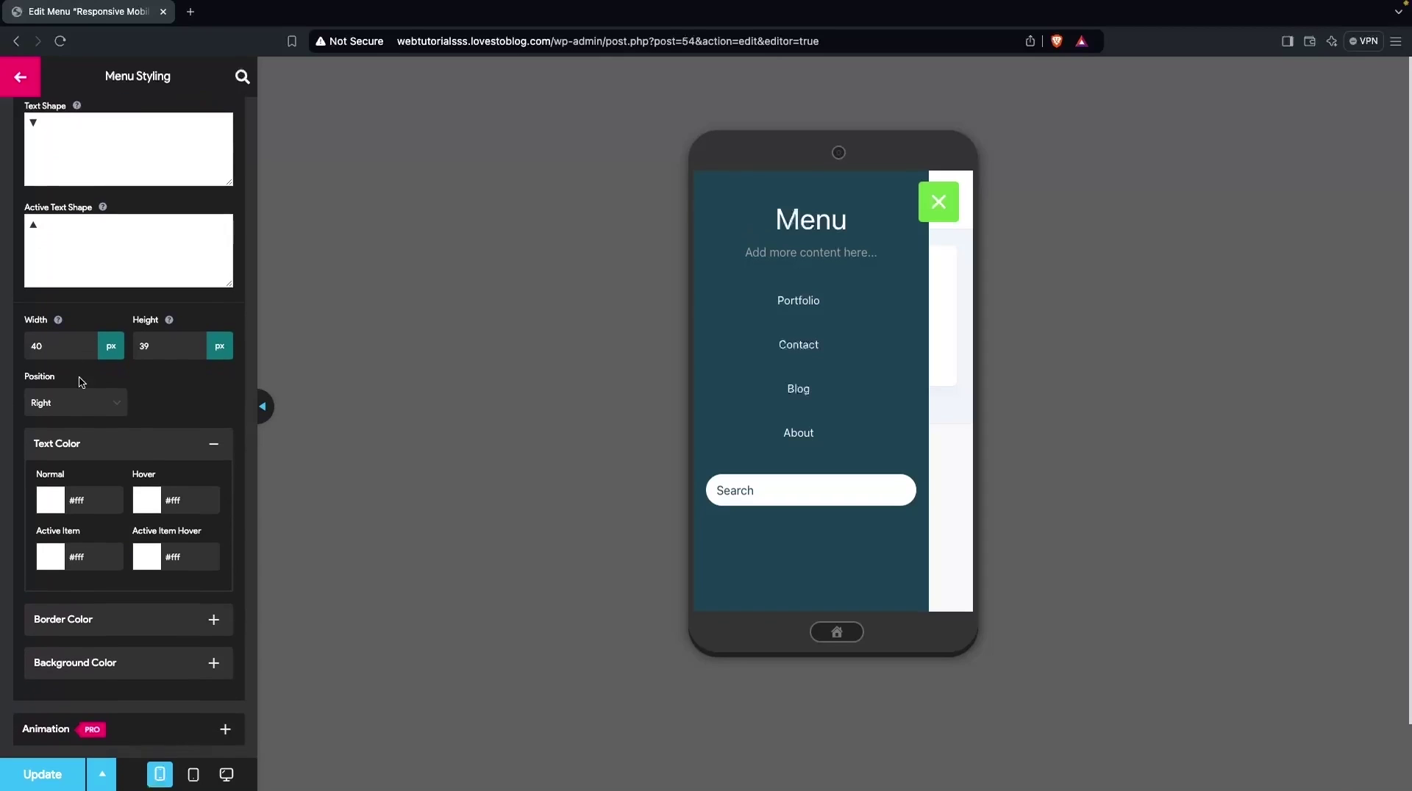
scroll(81, 376, down, 1)
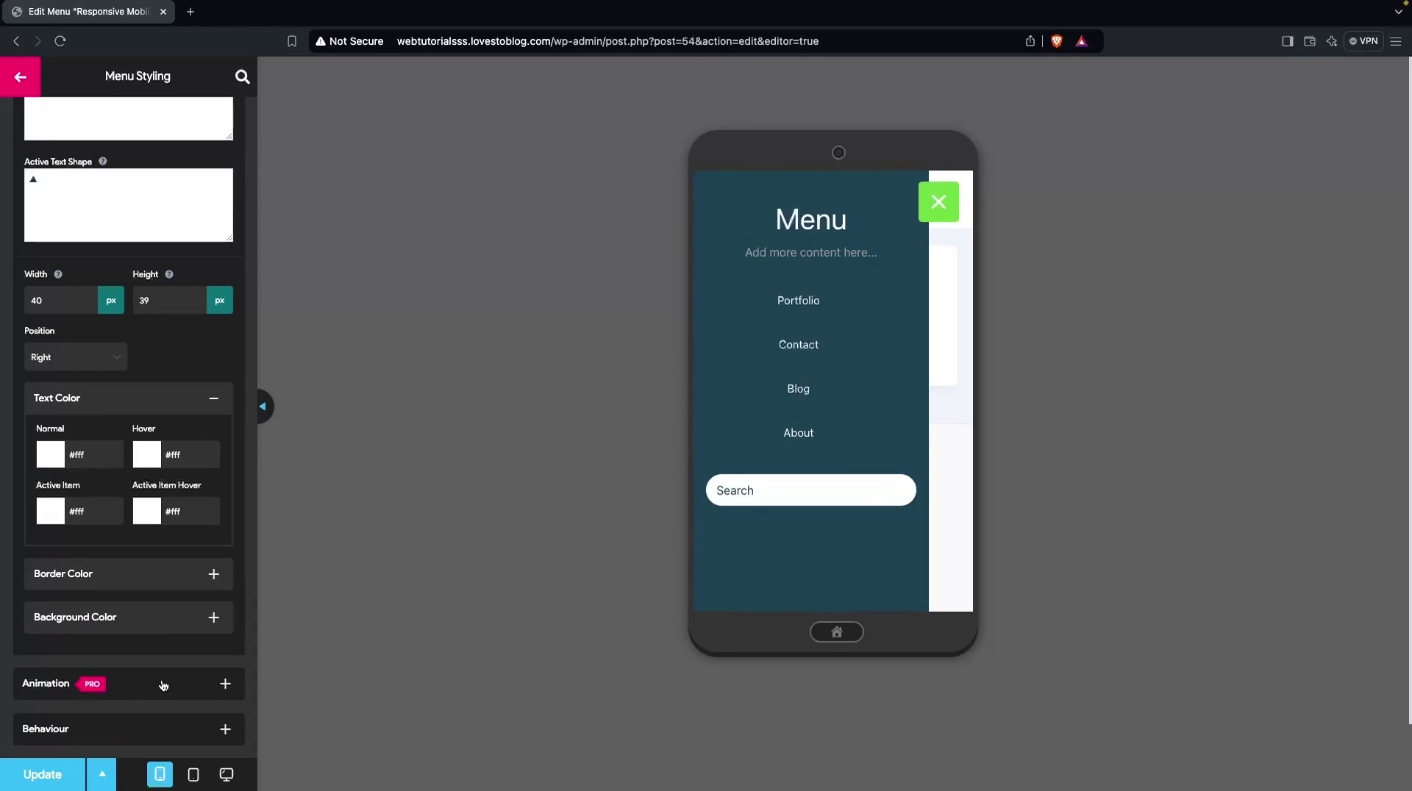
click(172, 730)
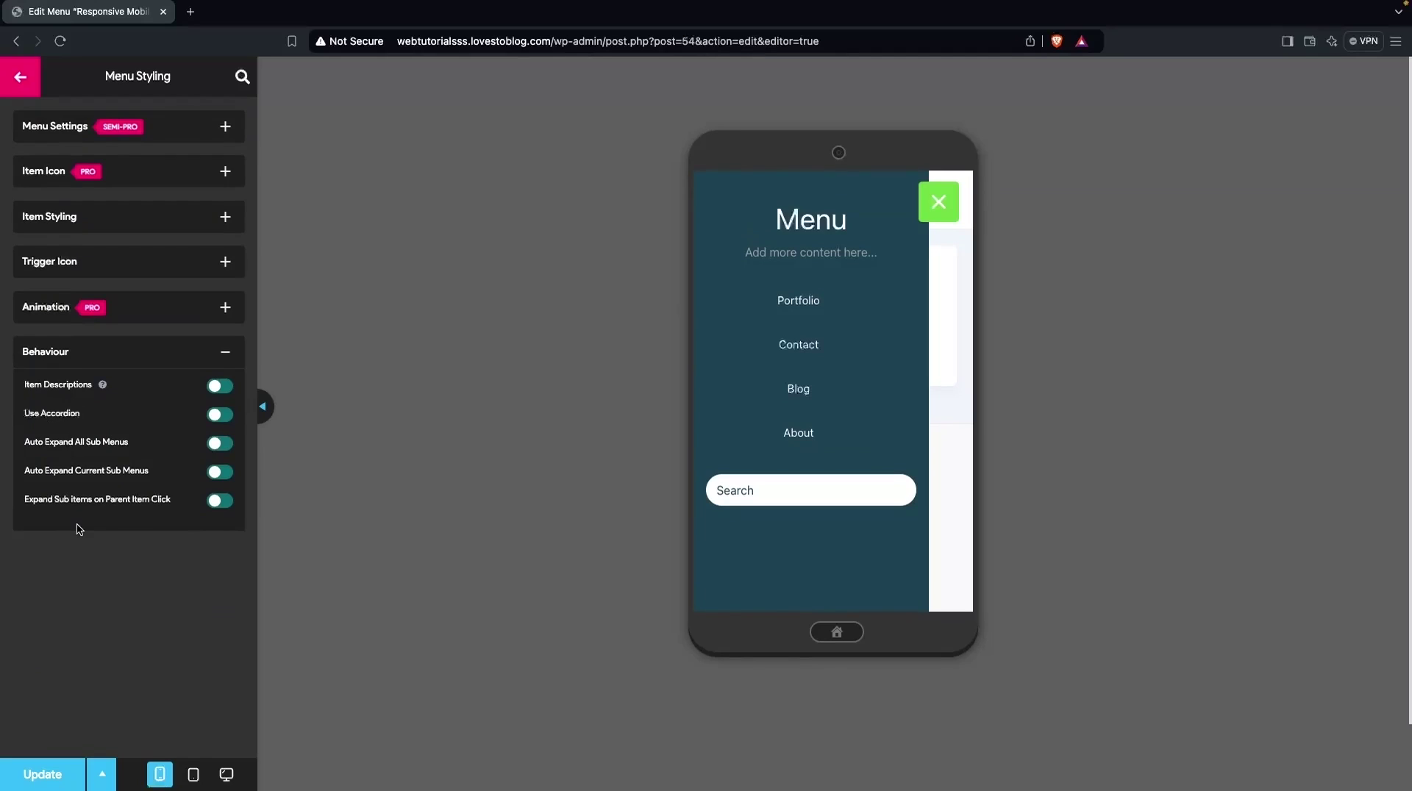
Step: Back in the container settings, switch off the Search element after checking its Contents and Styles
click(35, 84)
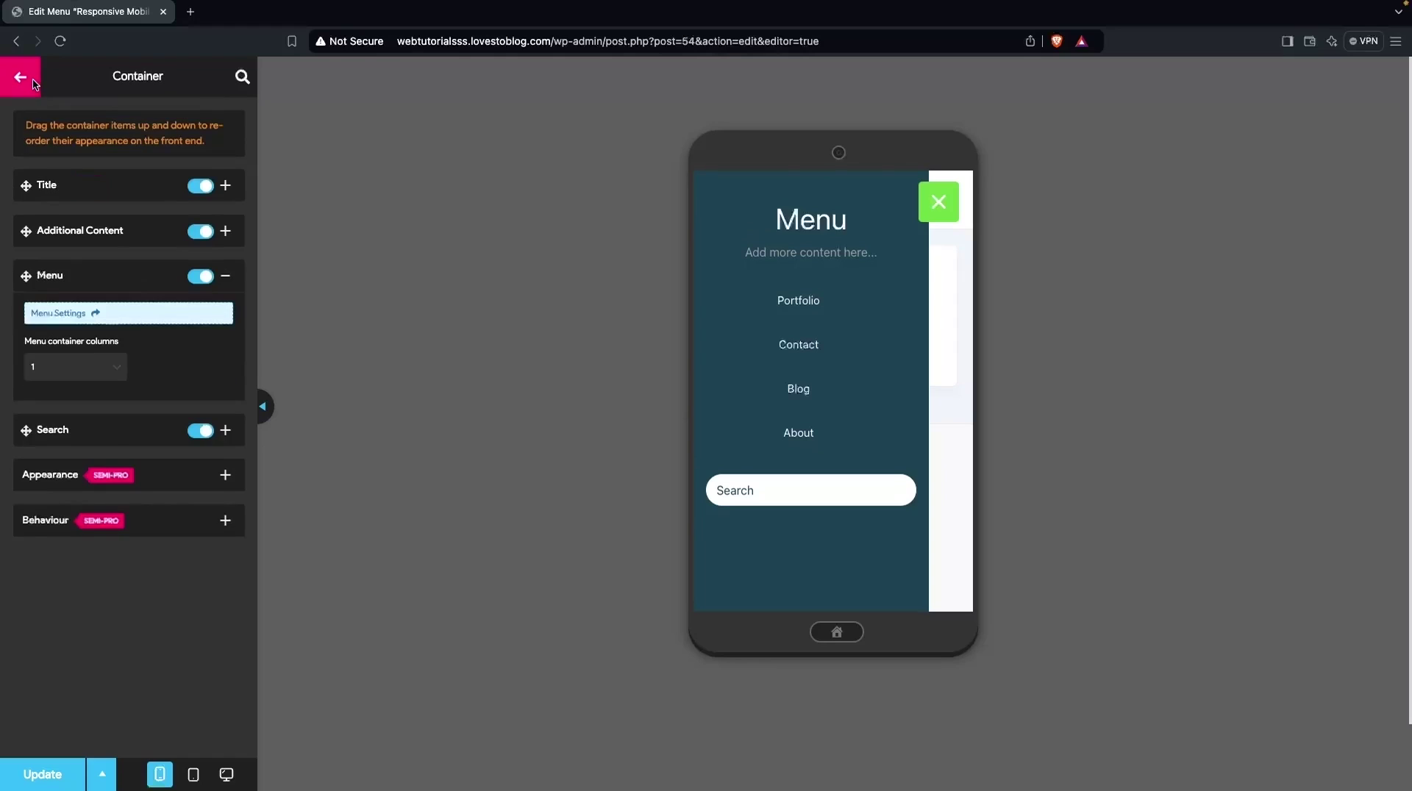
click(68, 433)
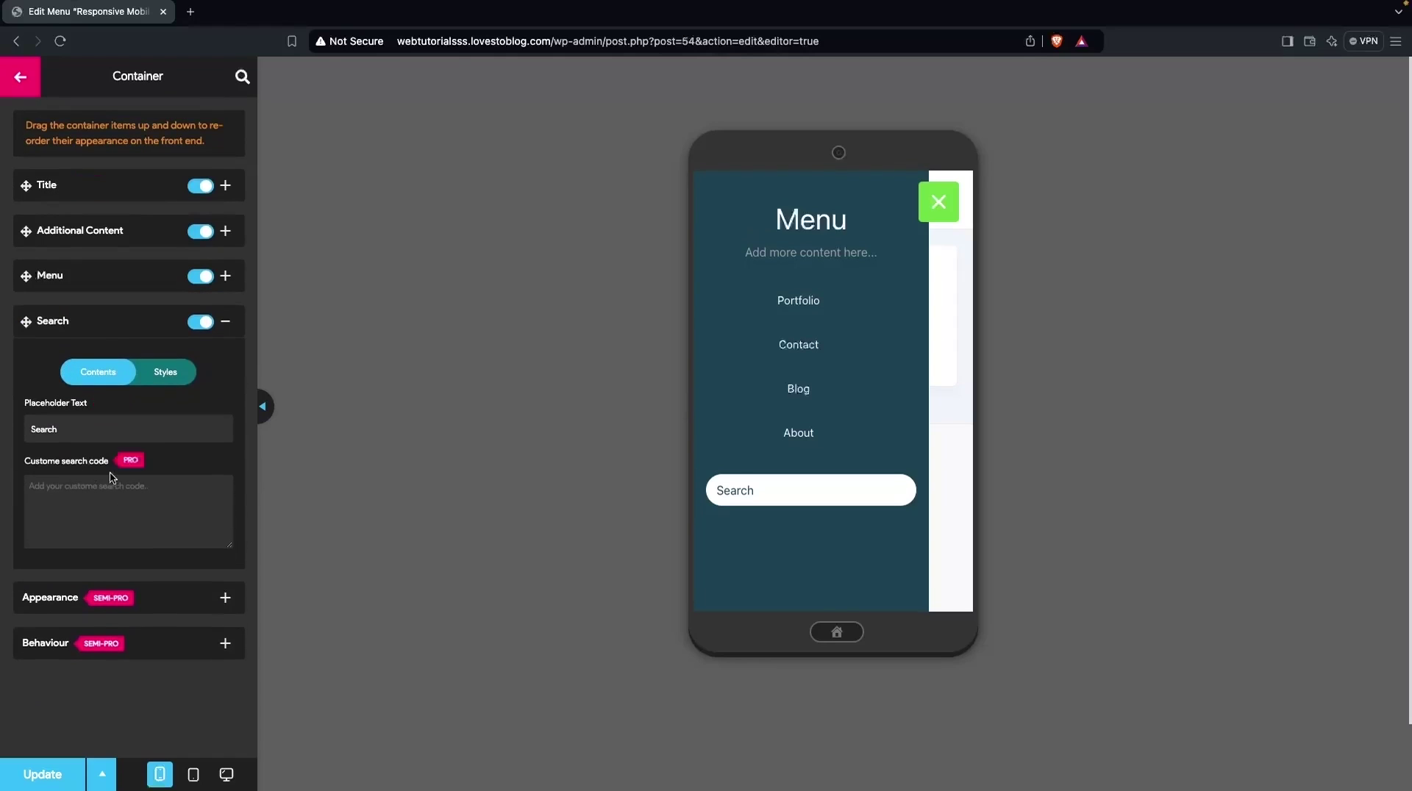
click(169, 374)
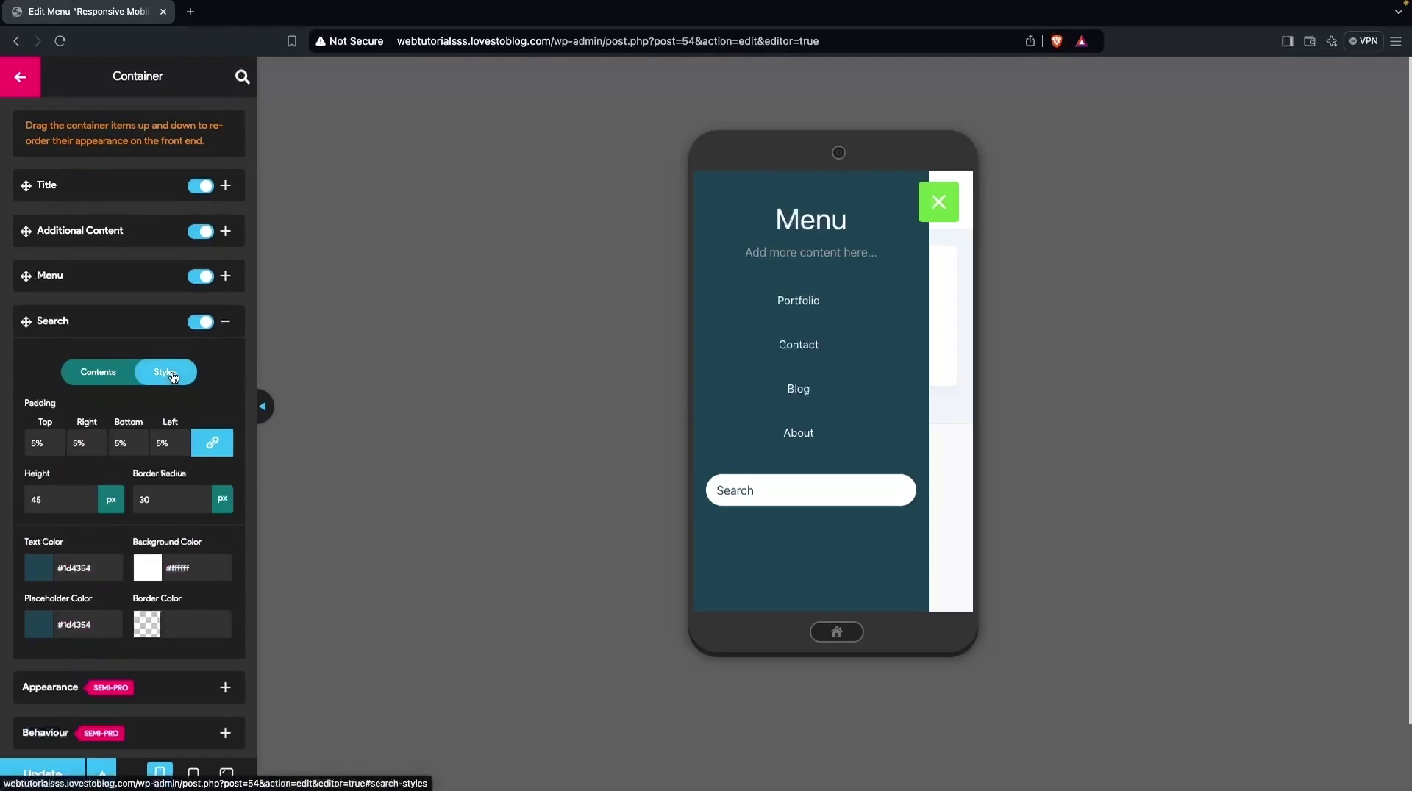
click(113, 376)
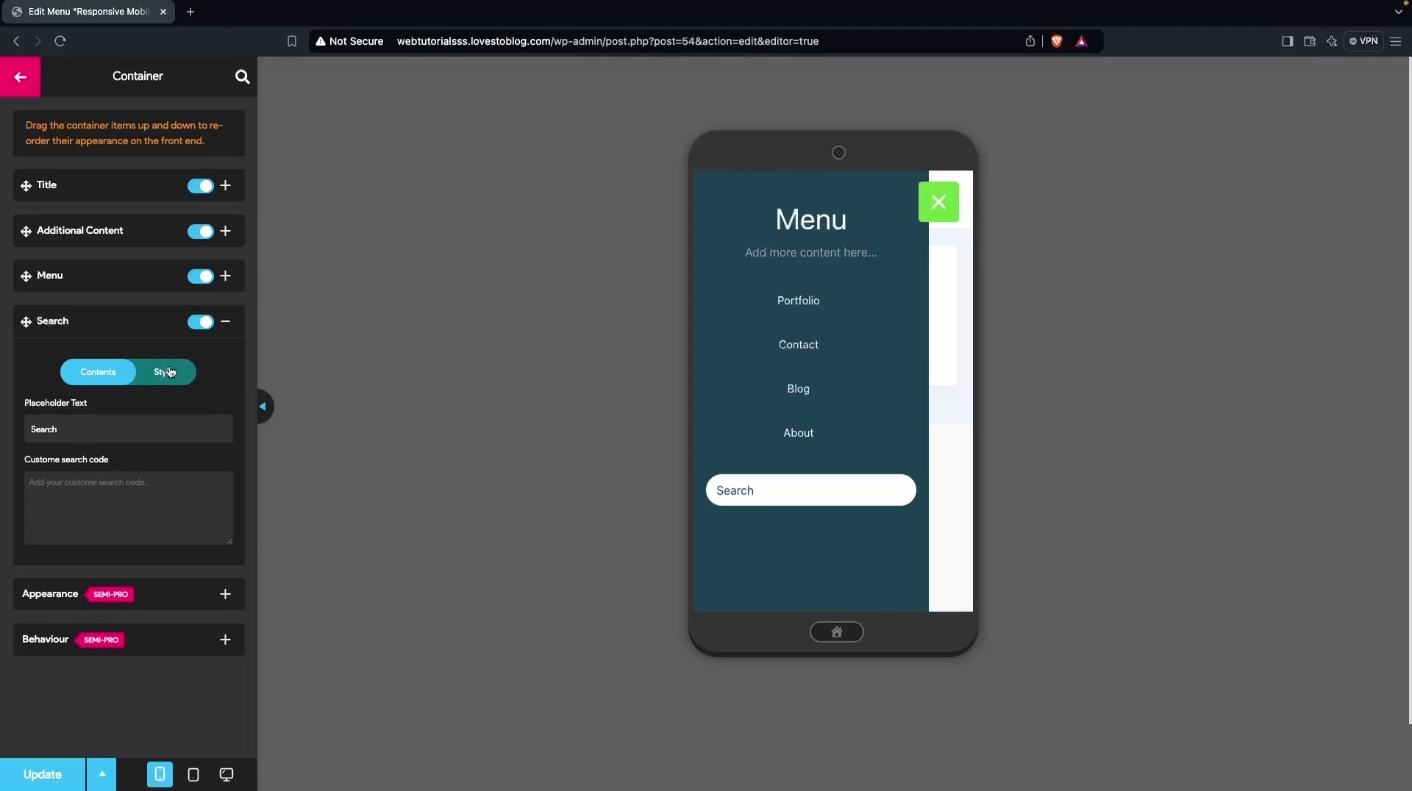
click(193, 375)
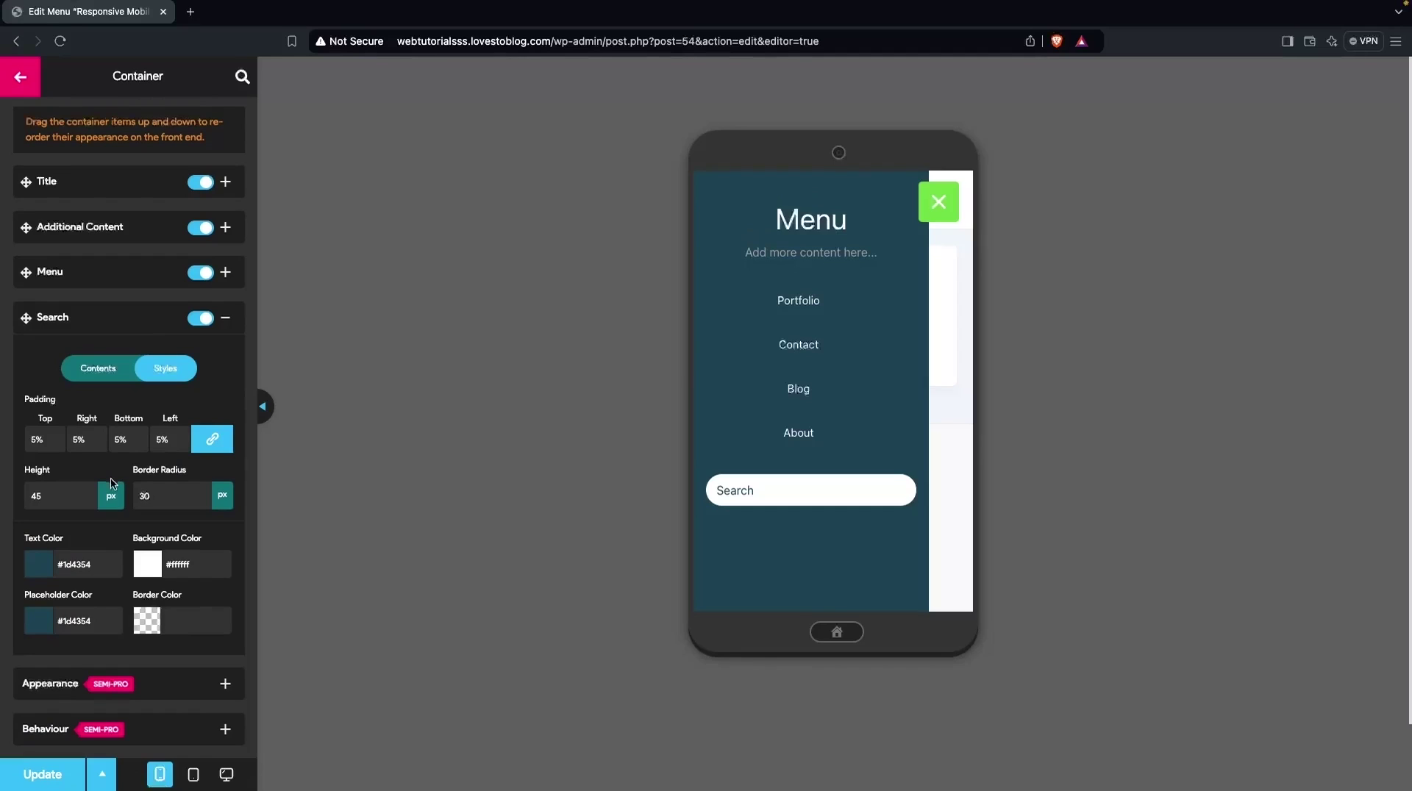
click(200, 317)
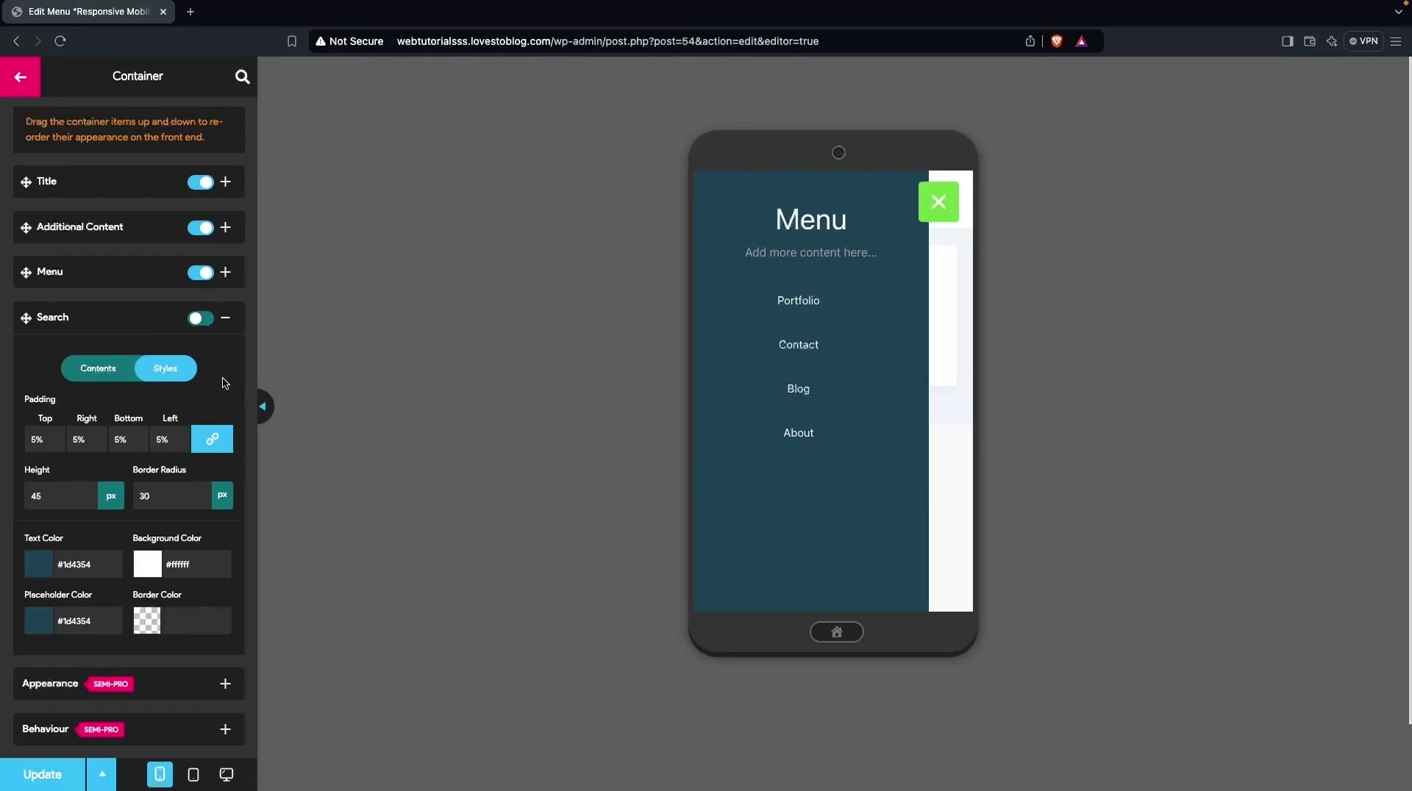
click(226, 318)
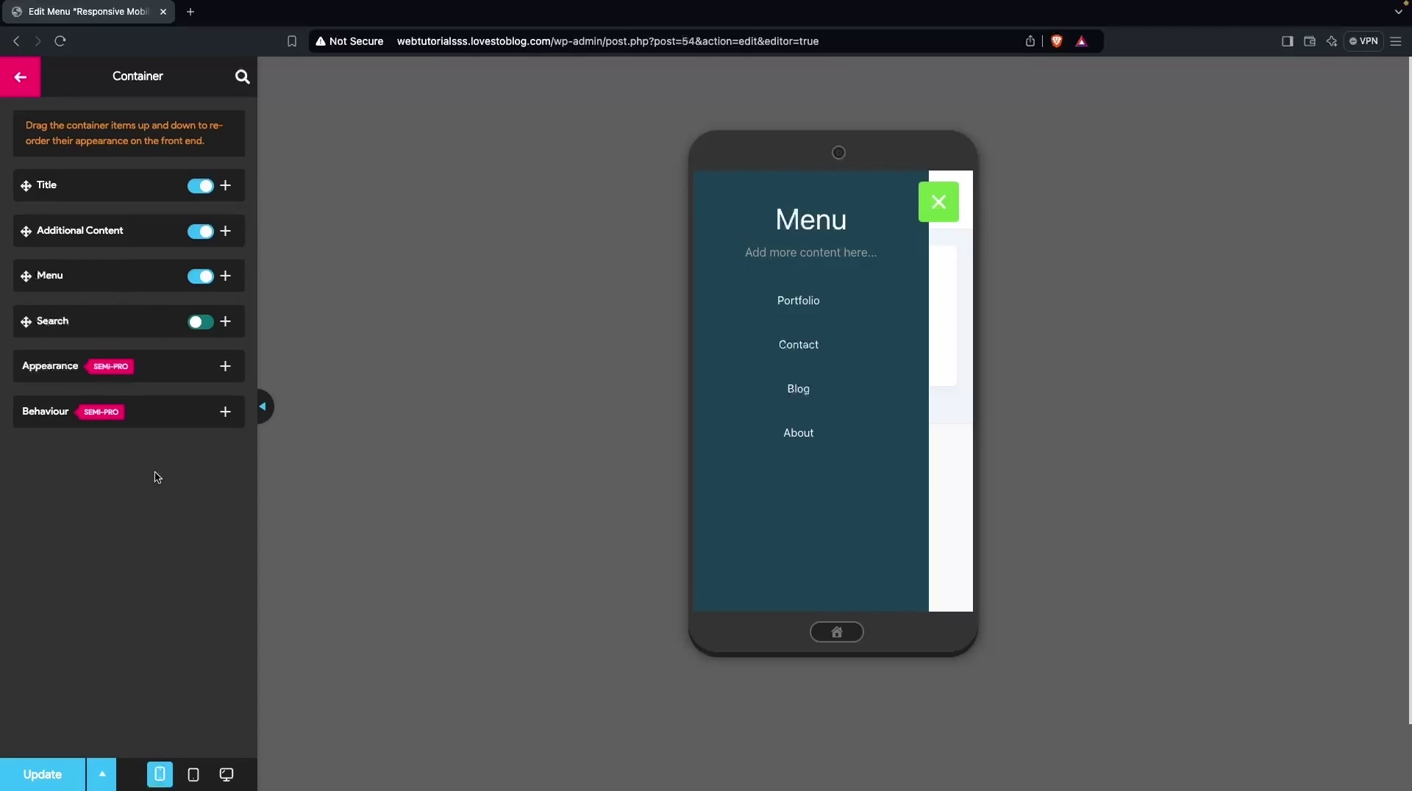
Step: Open the Toggle Button position settings, try the left side, then restore Right with Fixed positioning
click(26, 75)
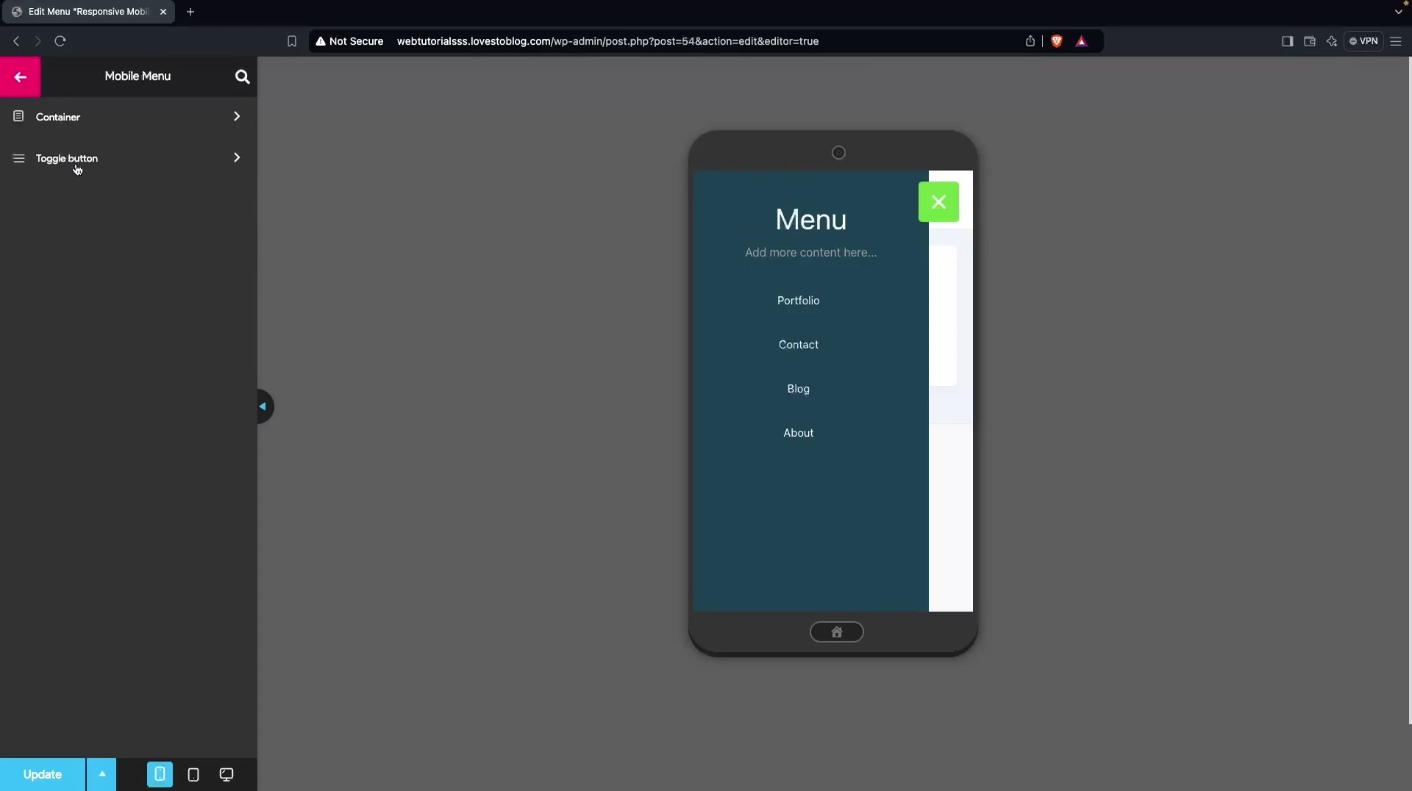
click(158, 162)
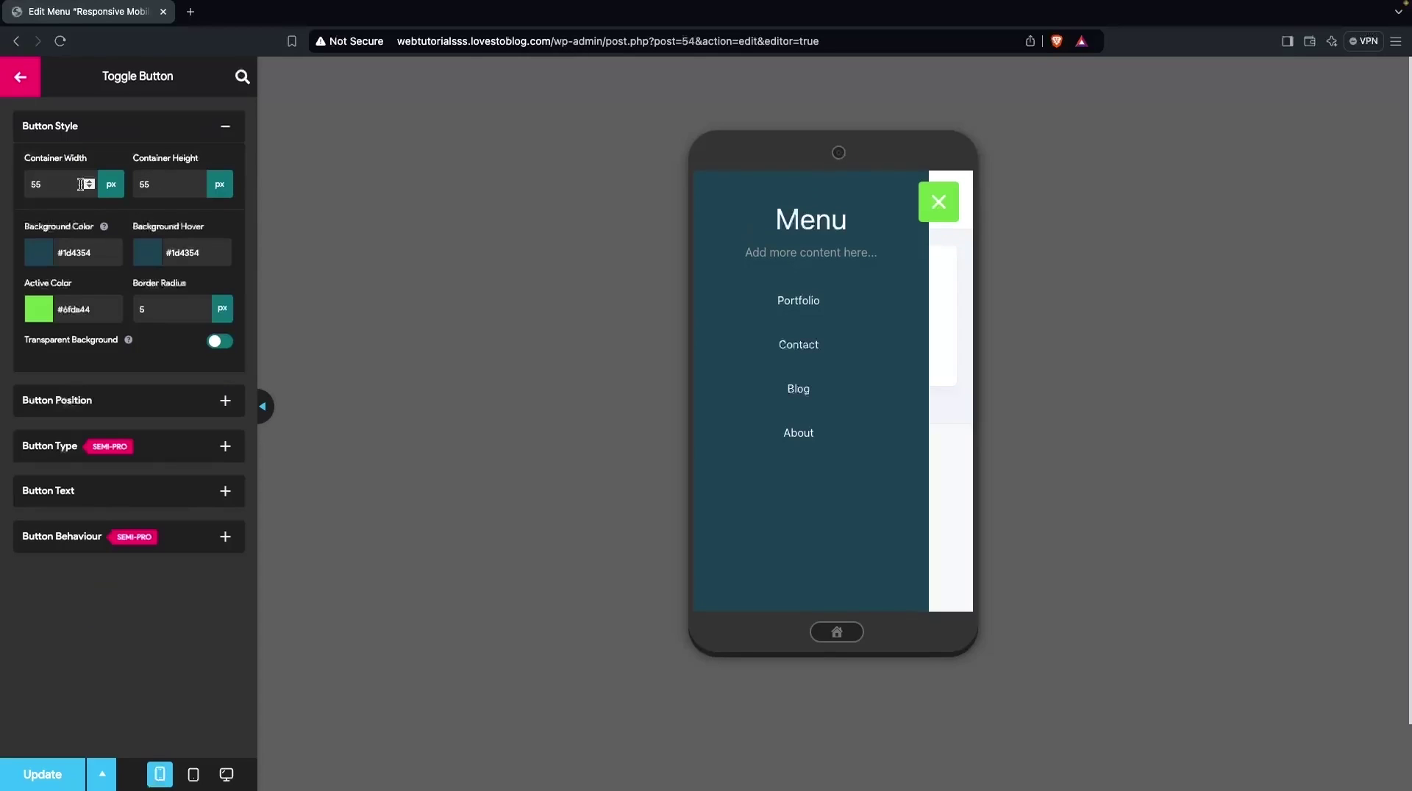
click(107, 401)
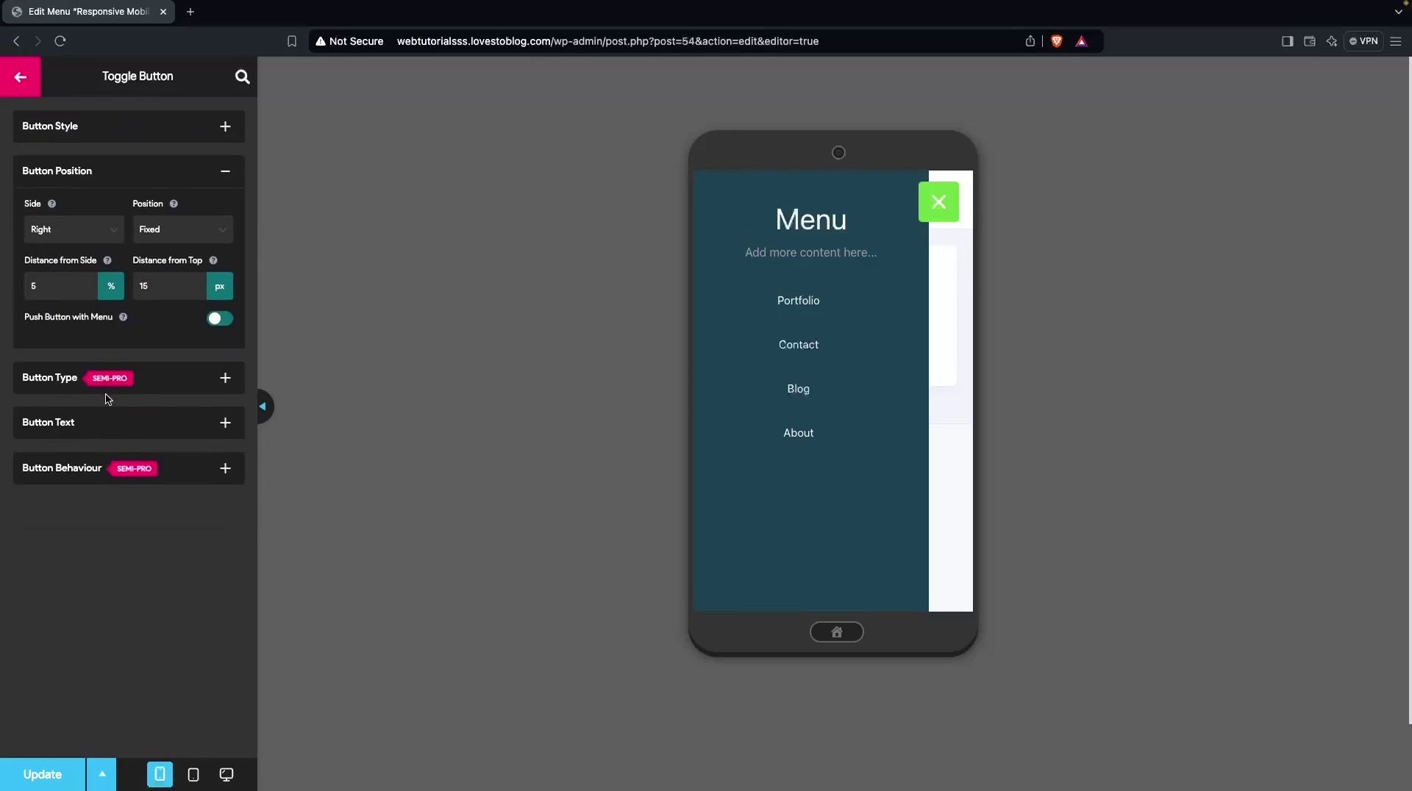
click(91, 225)
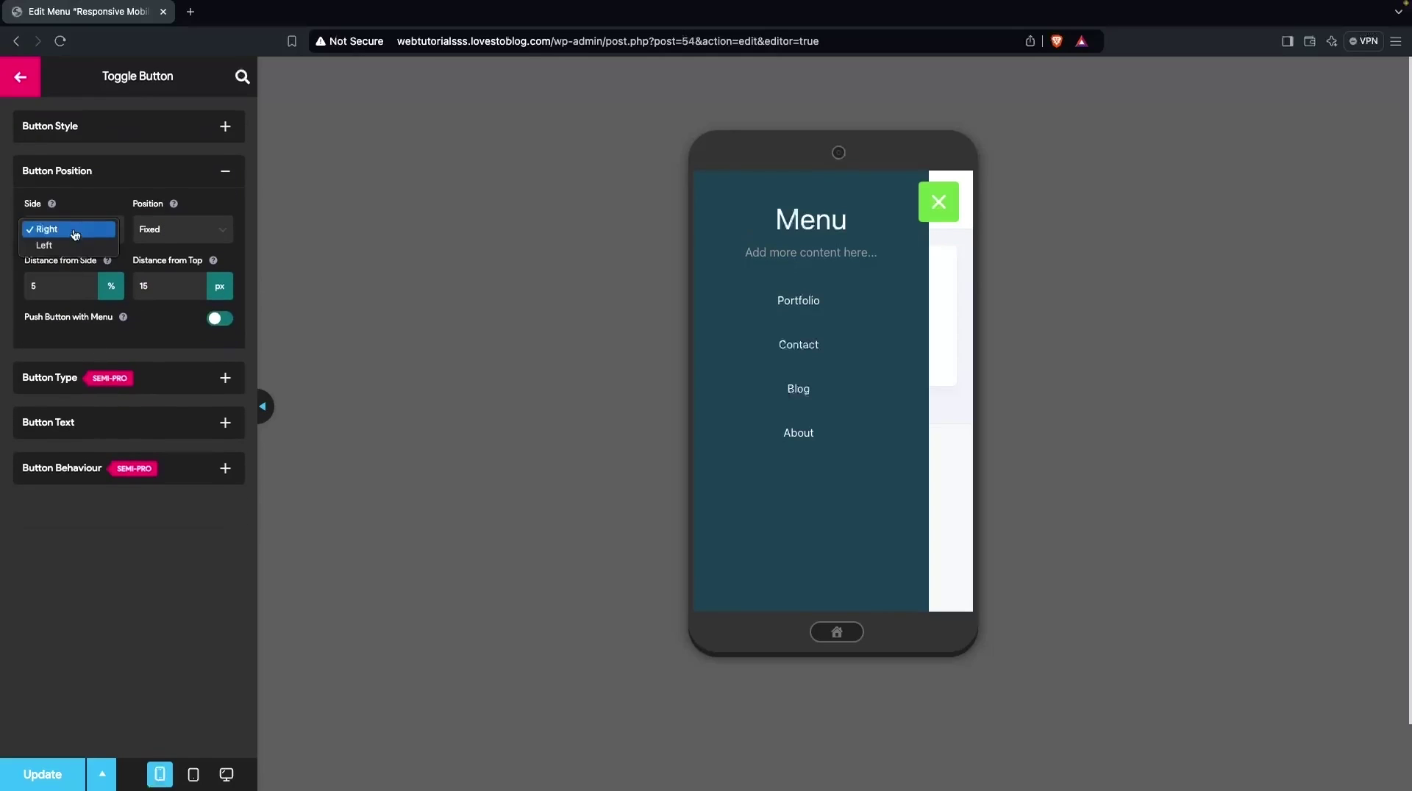
click(69, 245)
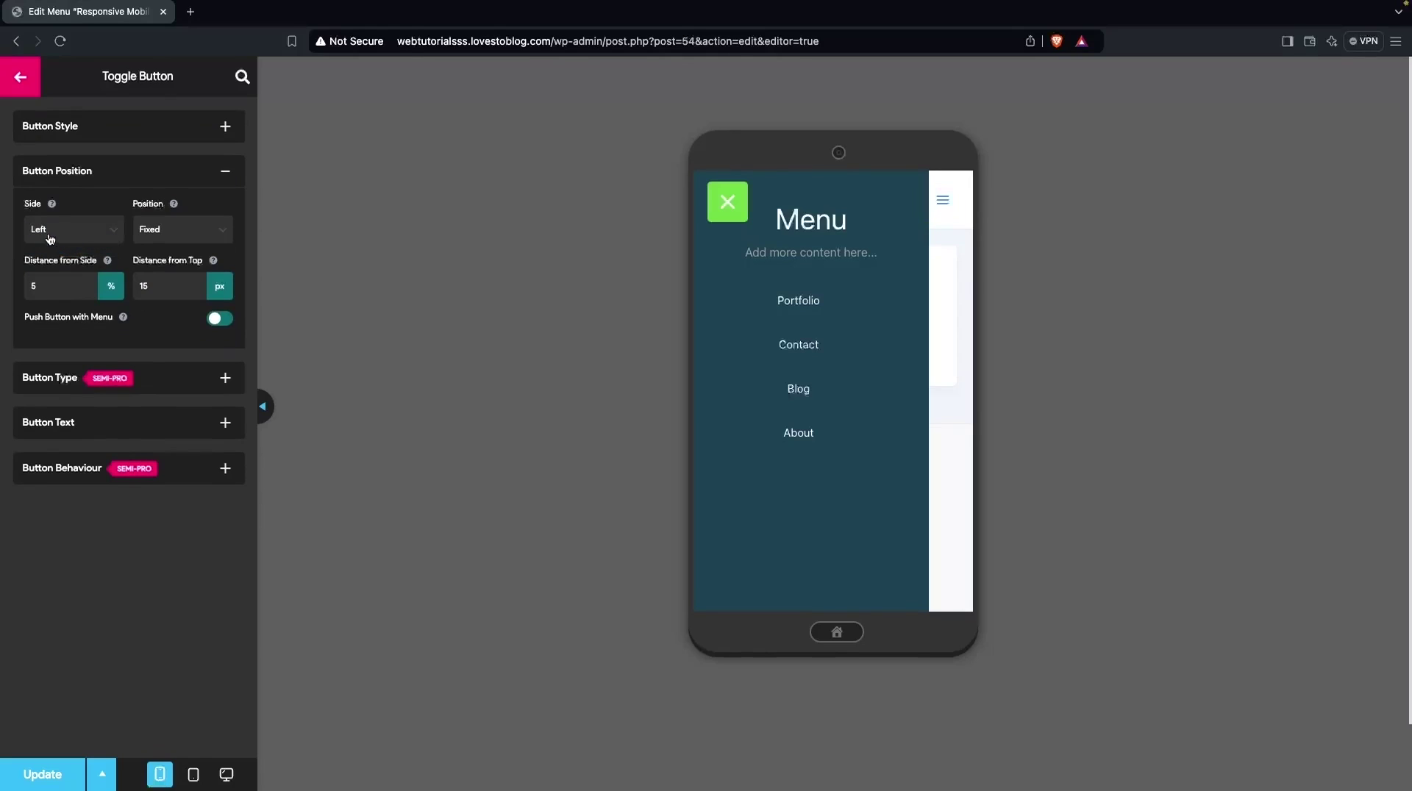
click(188, 231)
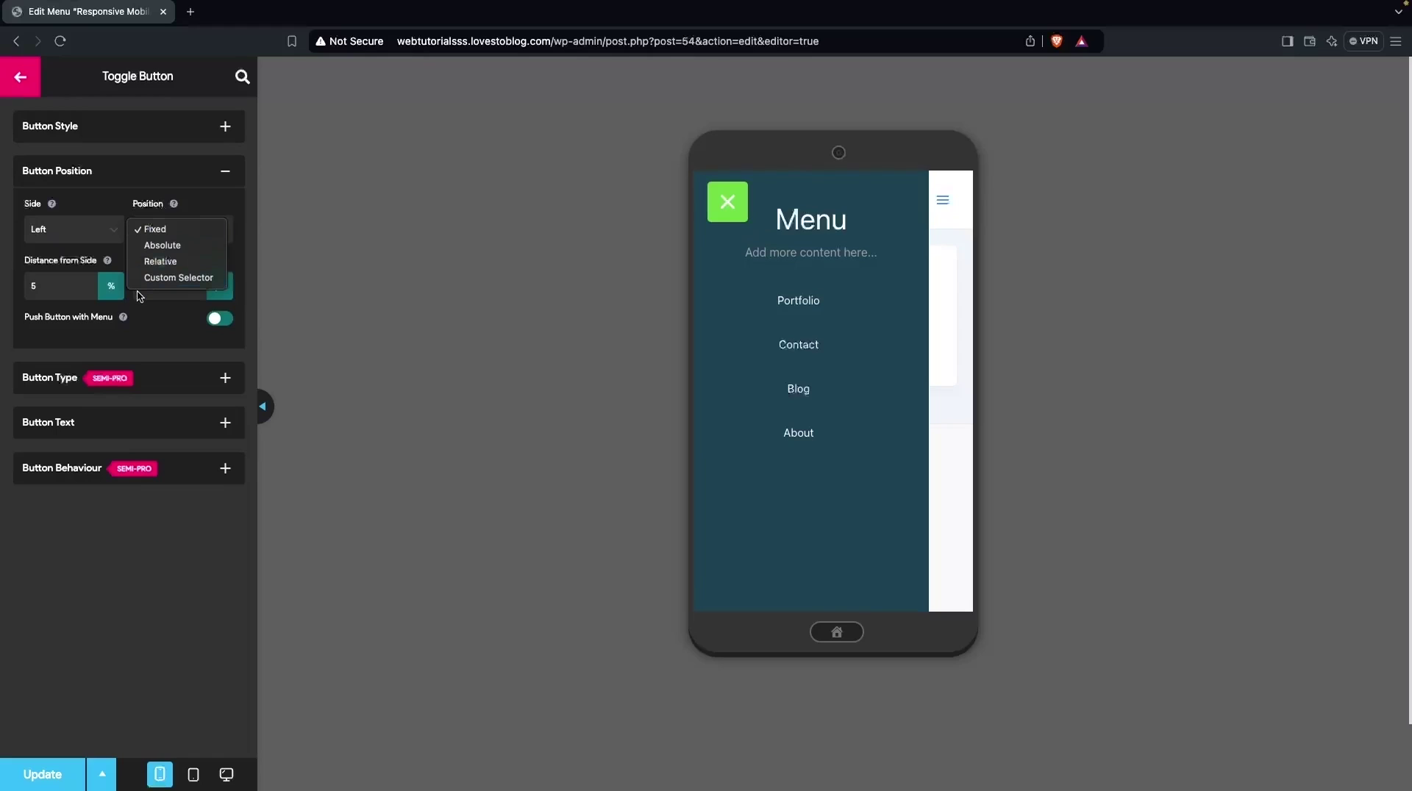
click(114, 232)
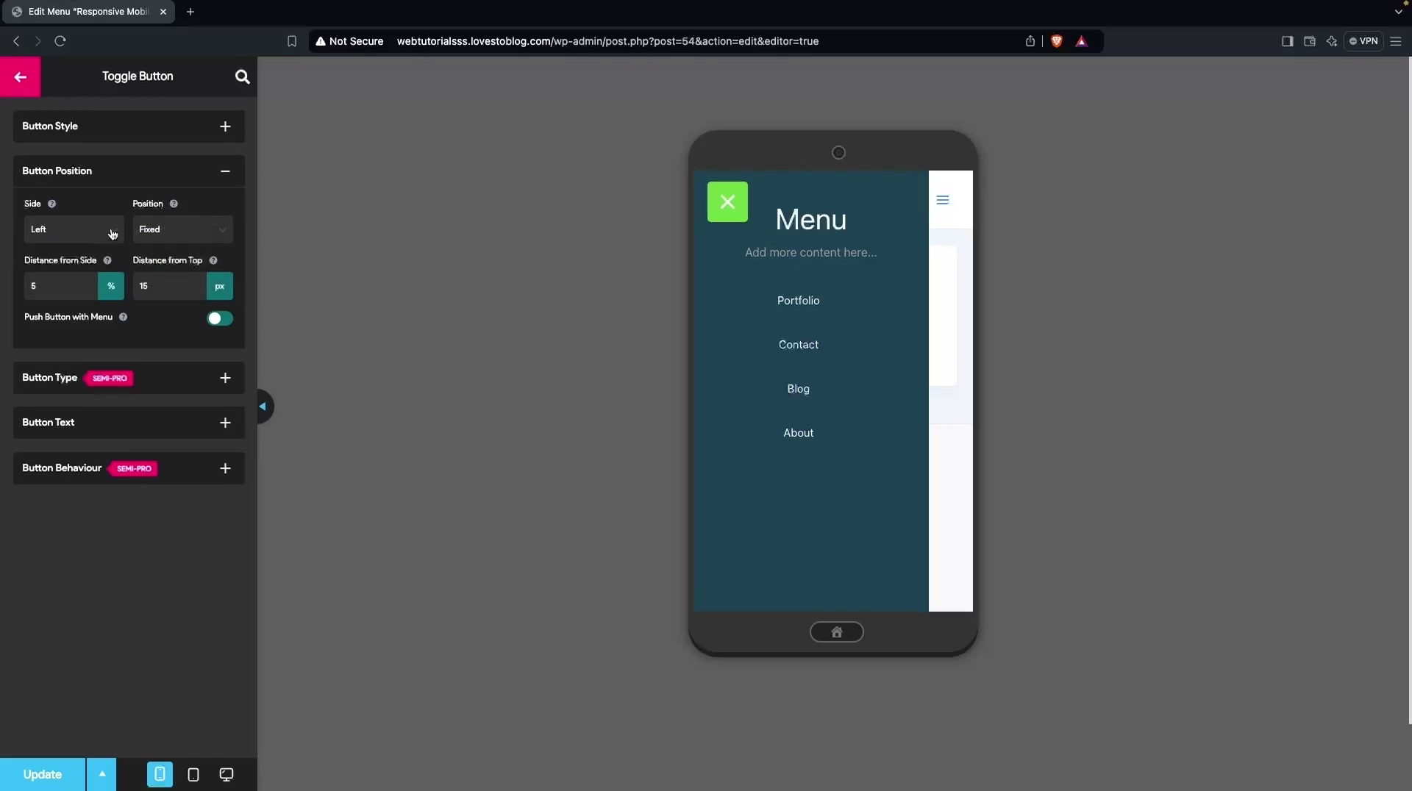
click(112, 234)
click(81, 235)
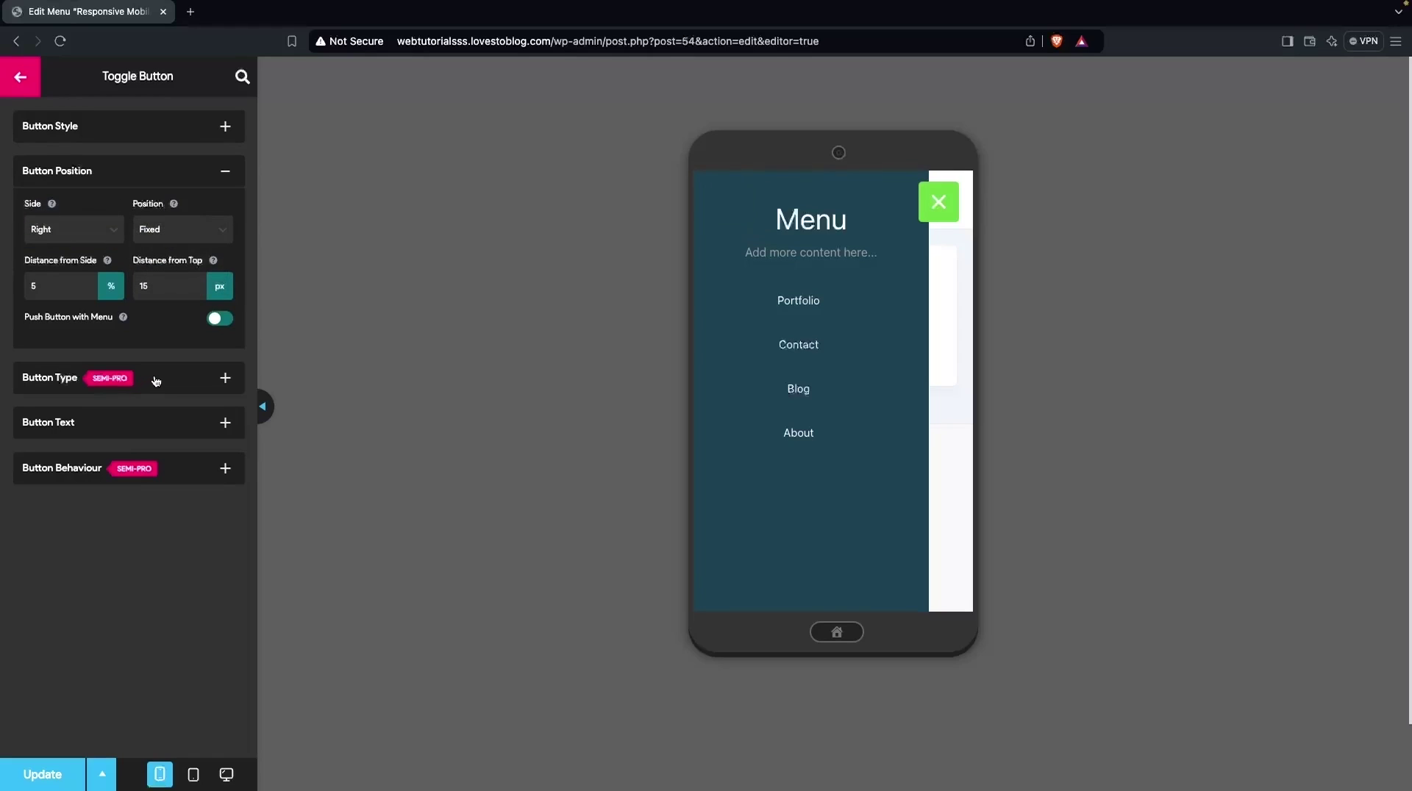
Step: Try the Image, Button Text and Button Behaviour options, then set the toggle button type to Icon
click(156, 381)
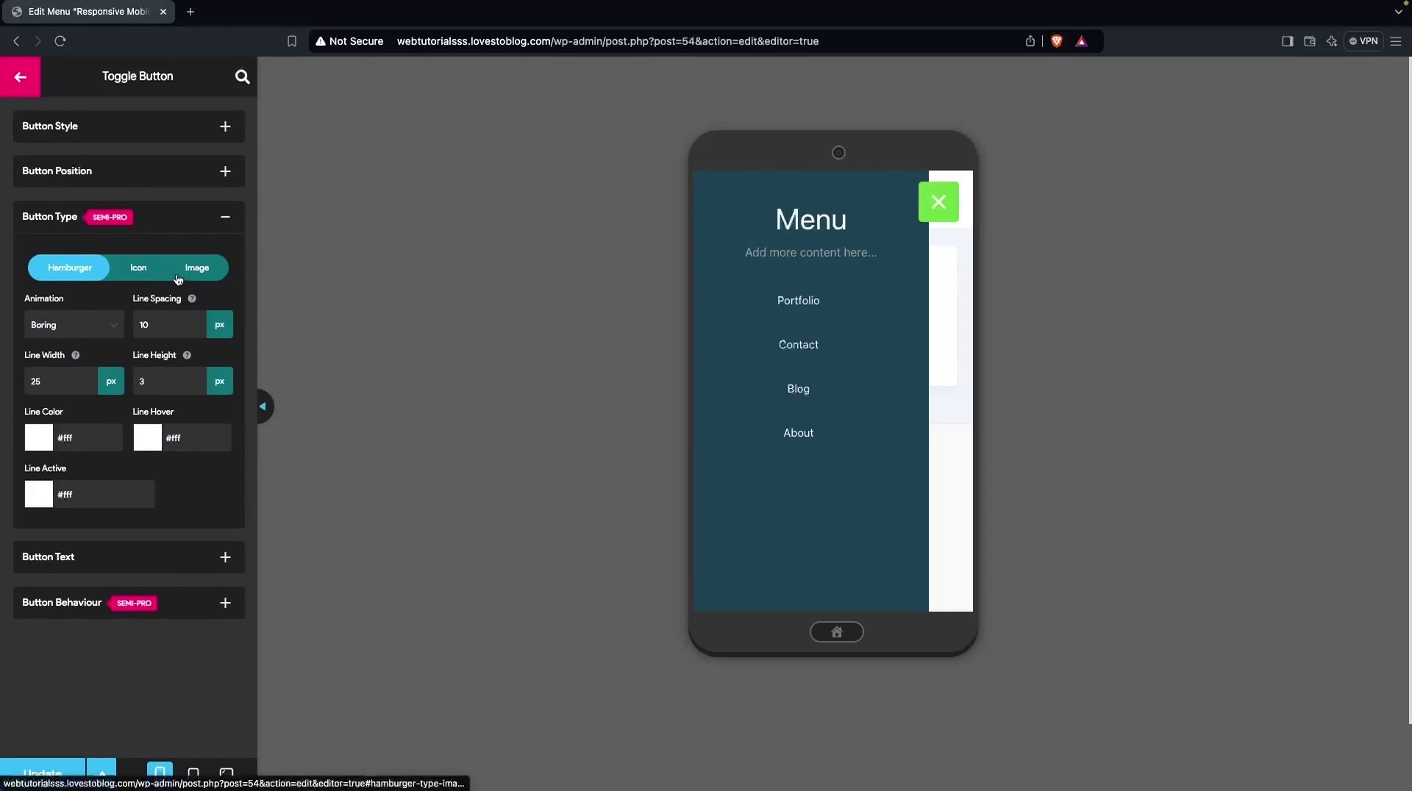
click(135, 268)
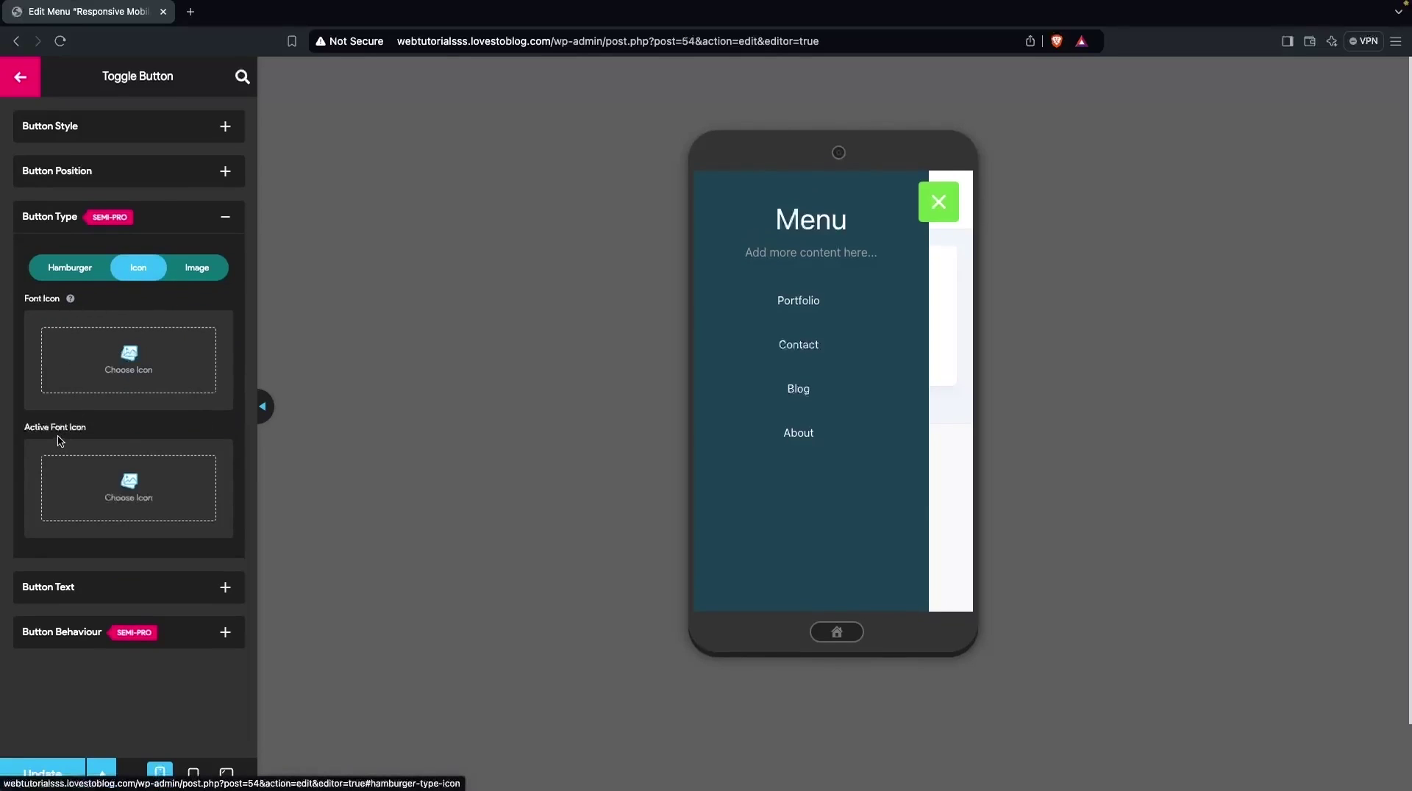
click(198, 270)
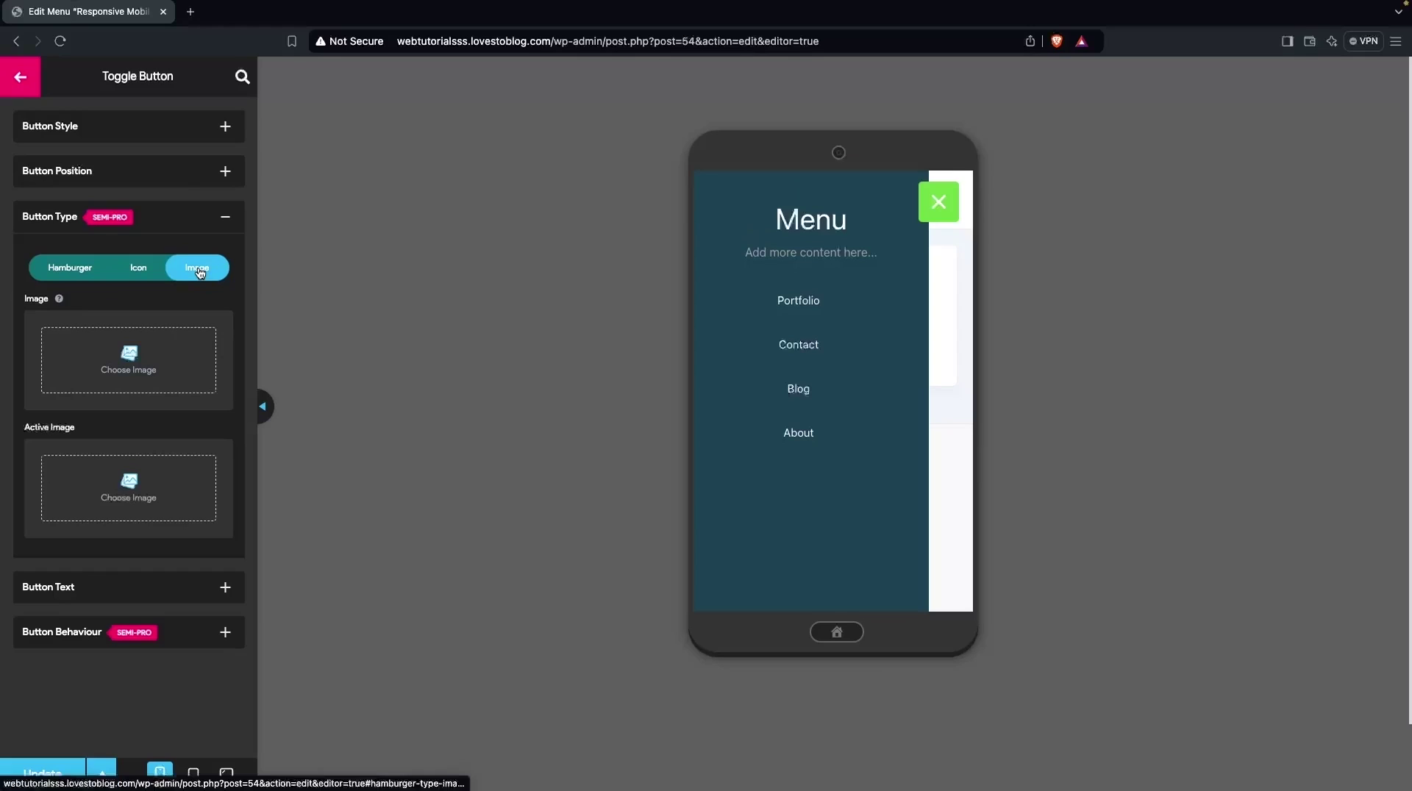
click(125, 589)
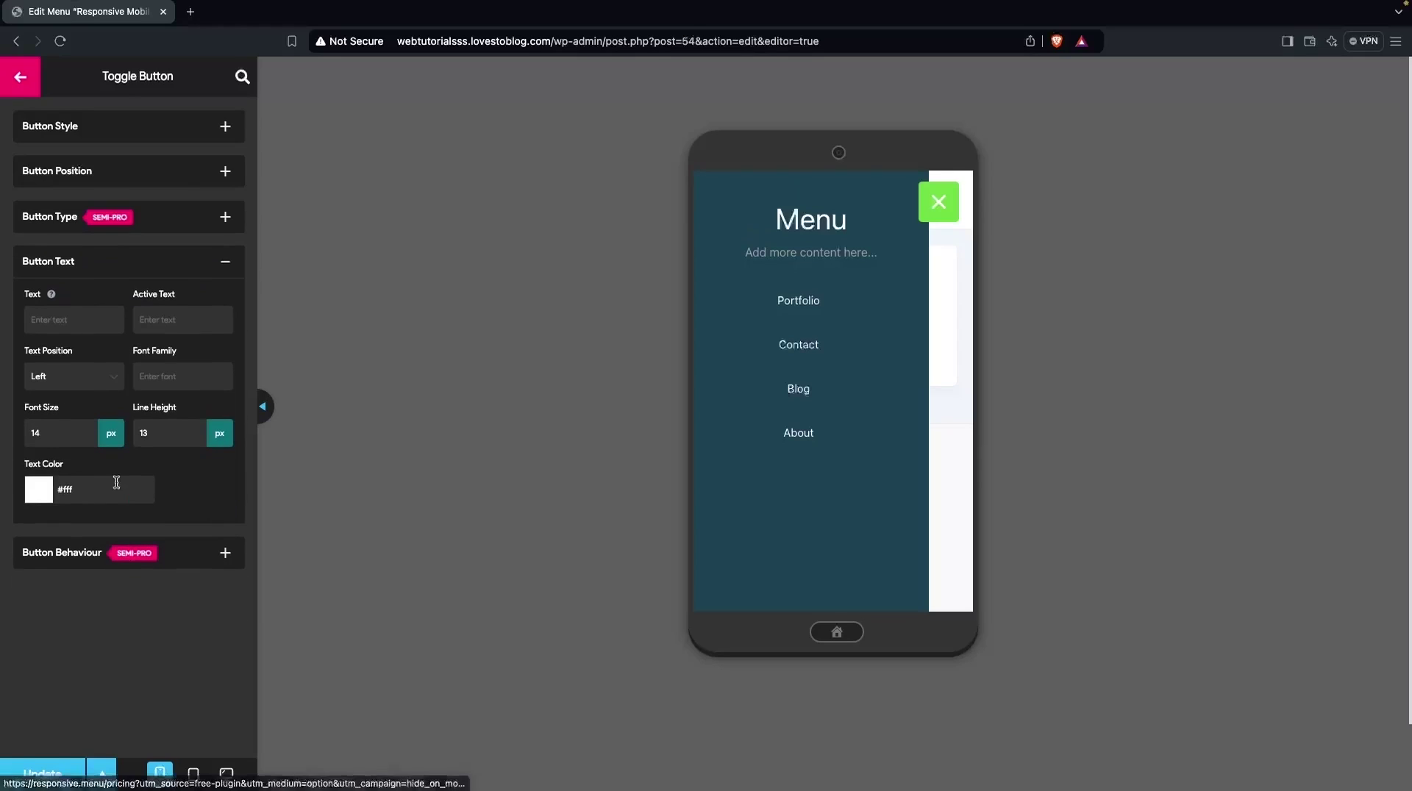
click(82, 563)
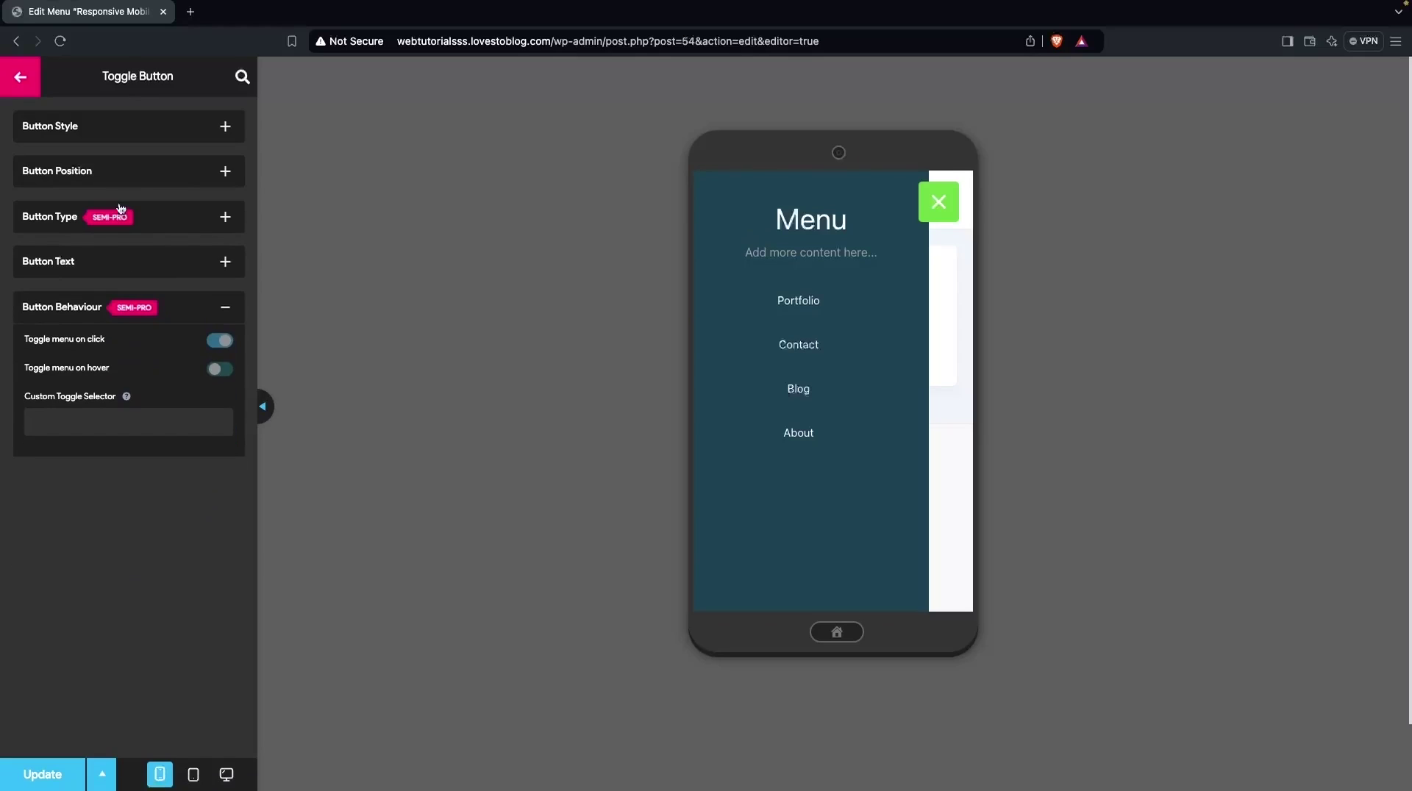
click(183, 229)
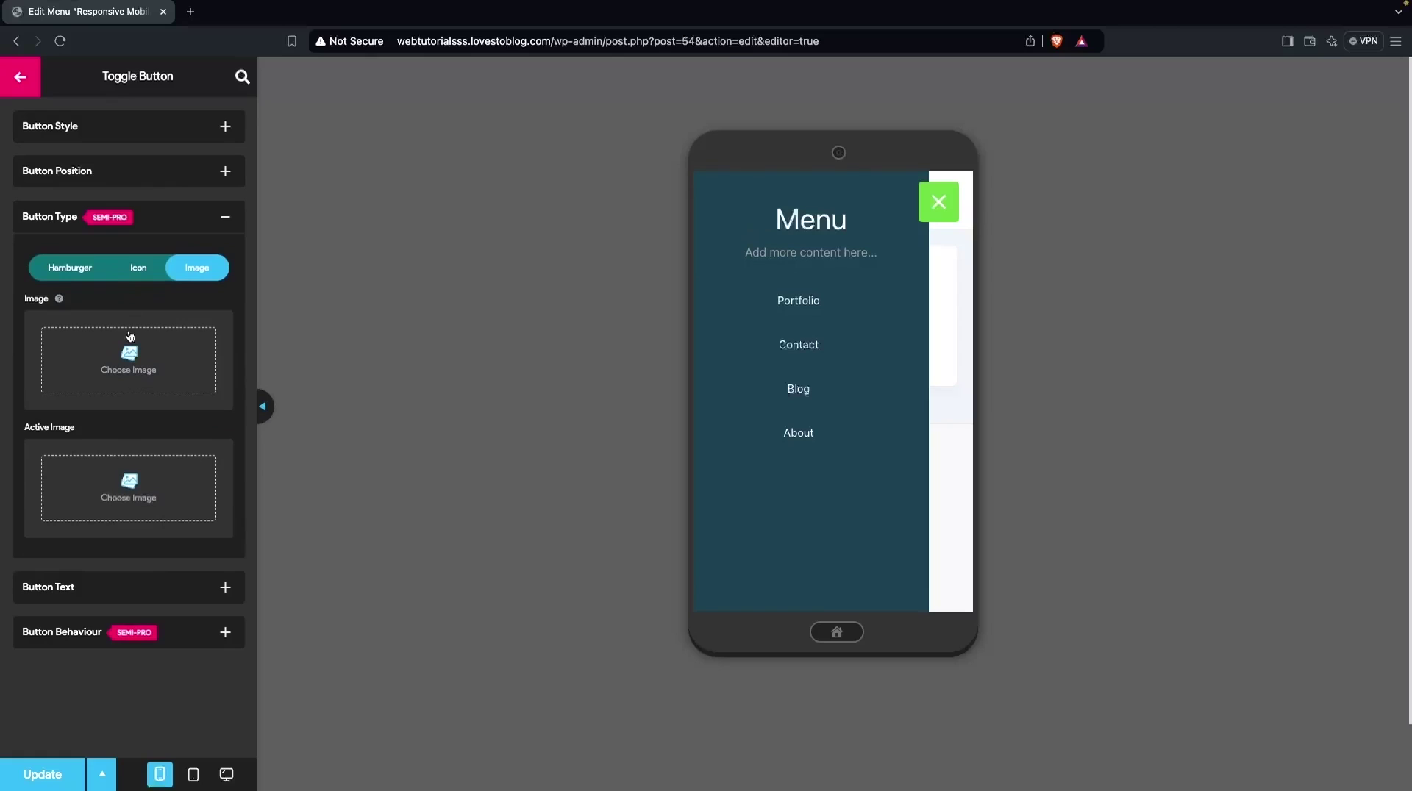
click(133, 276)
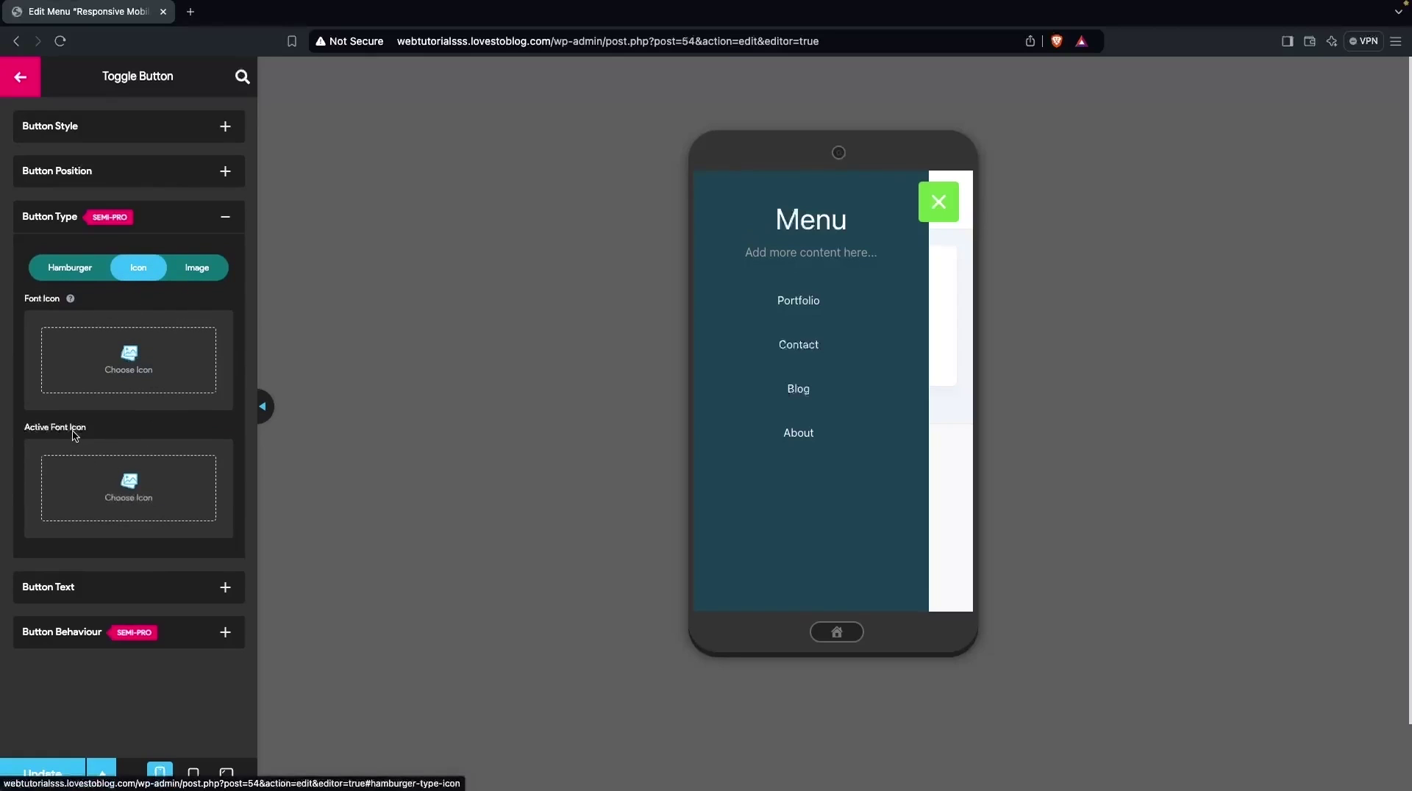
Step: Pick the minus icon as Active Font Icon, remove it again, and apply the update
click(125, 485)
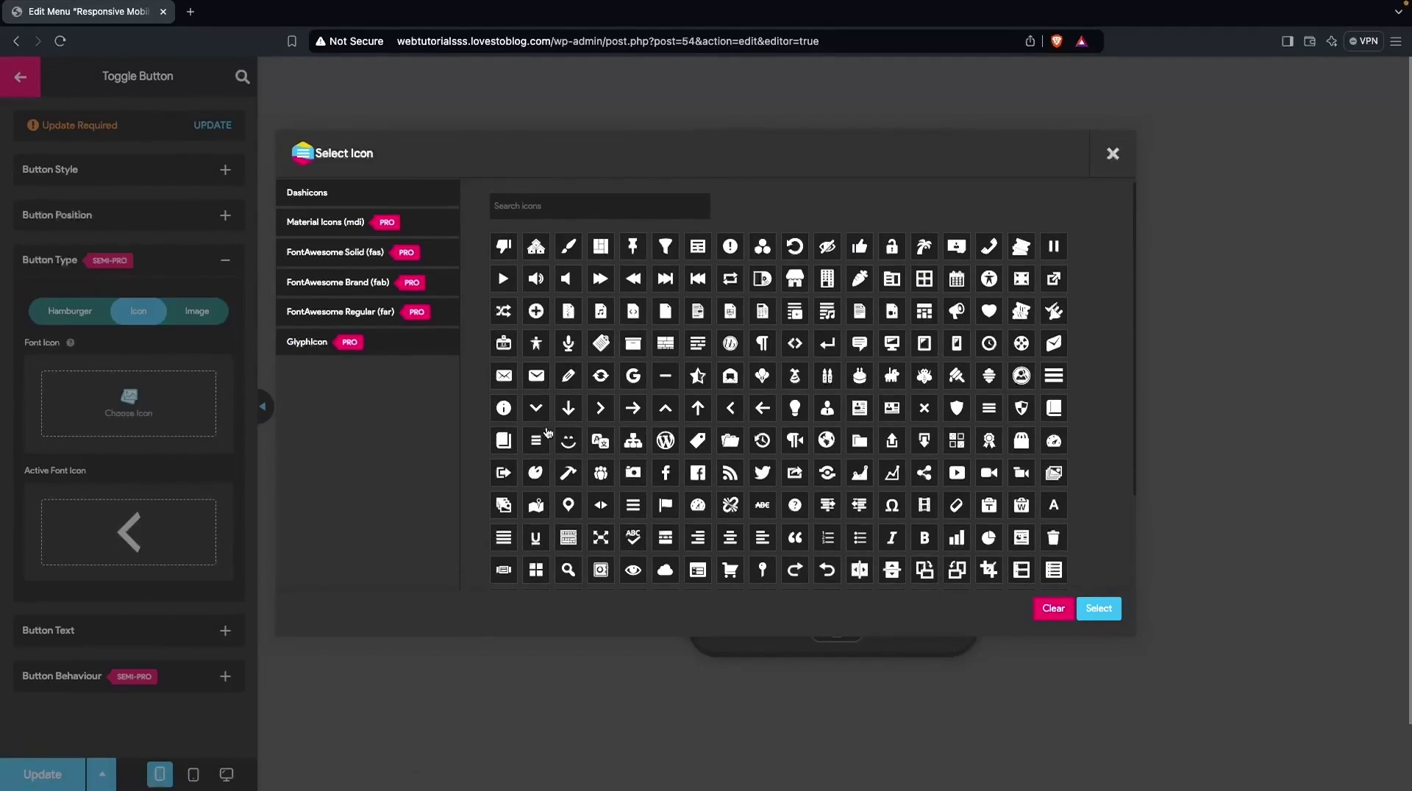
click(667, 380)
click(1099, 607)
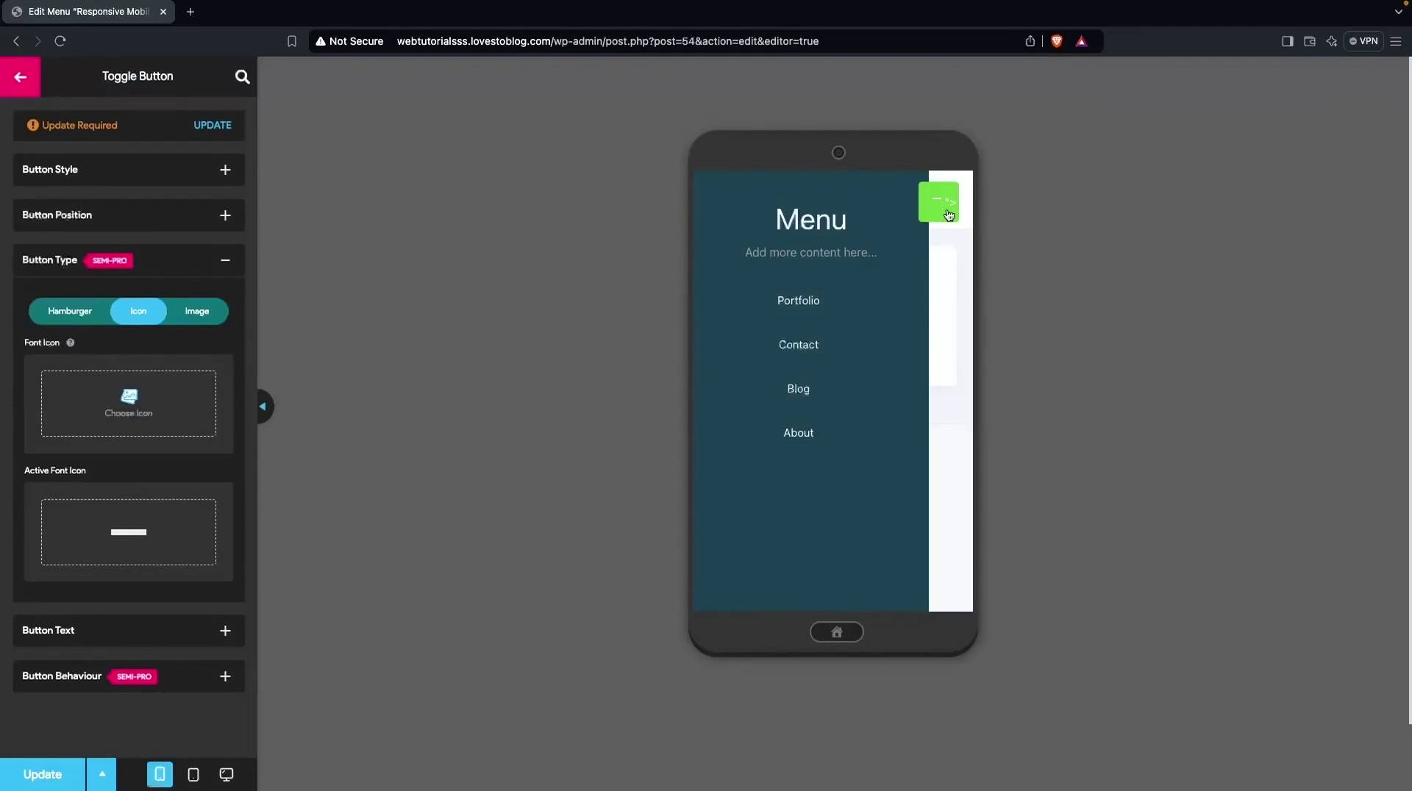
mouse_move(198, 519)
click(199, 518)
click(212, 127)
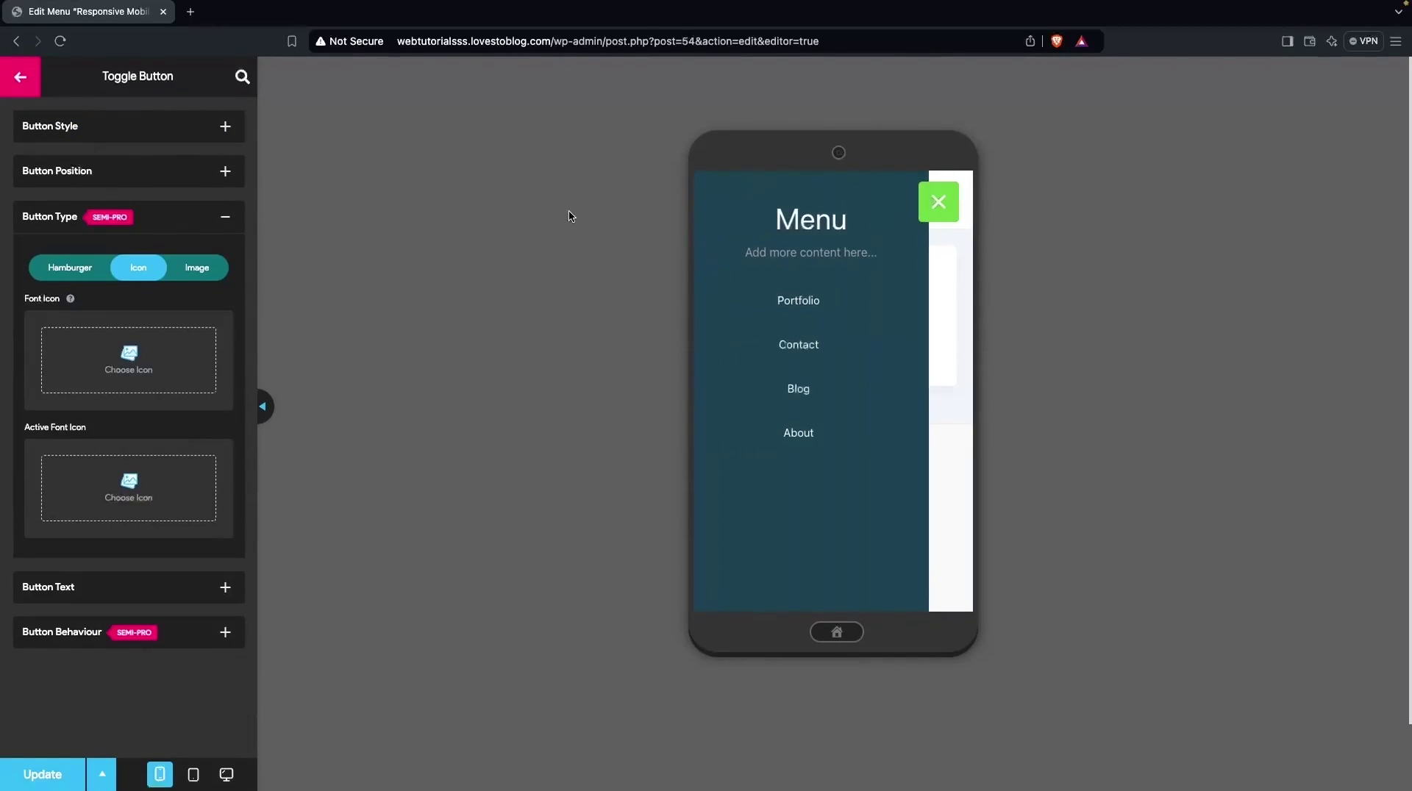
Step: Browse the Menu Styling and Themes sections, returning each time to the main settings list
click(18, 78)
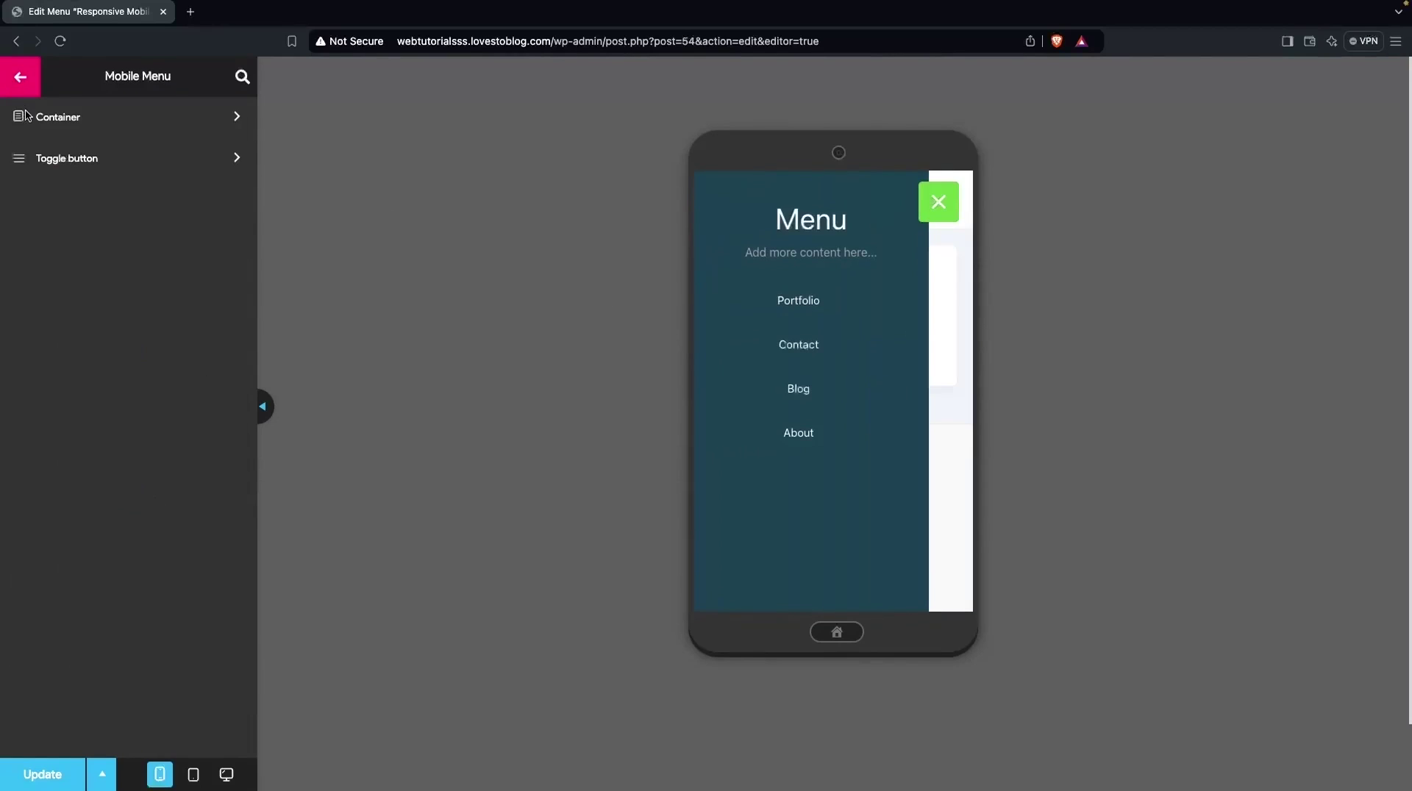
click(21, 79)
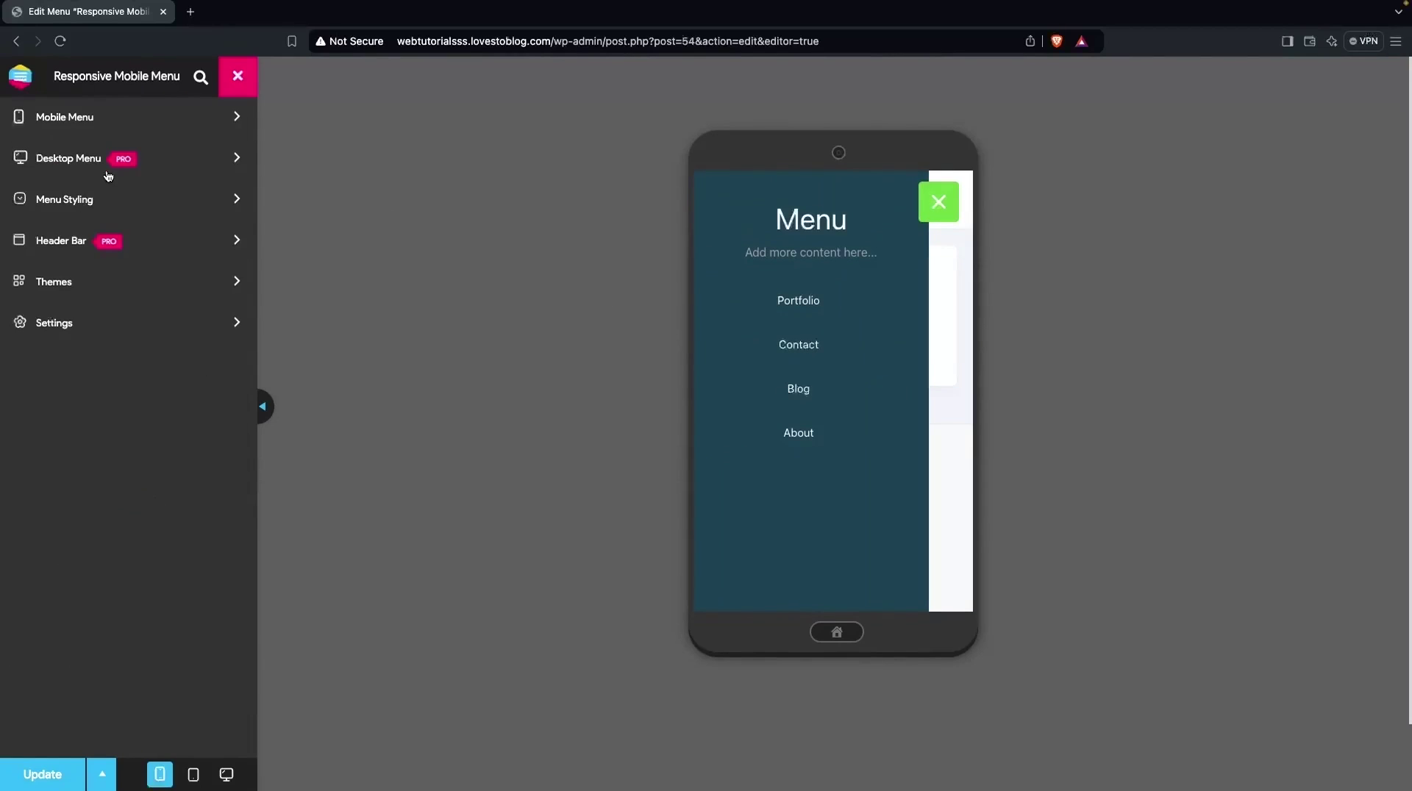
click(107, 207)
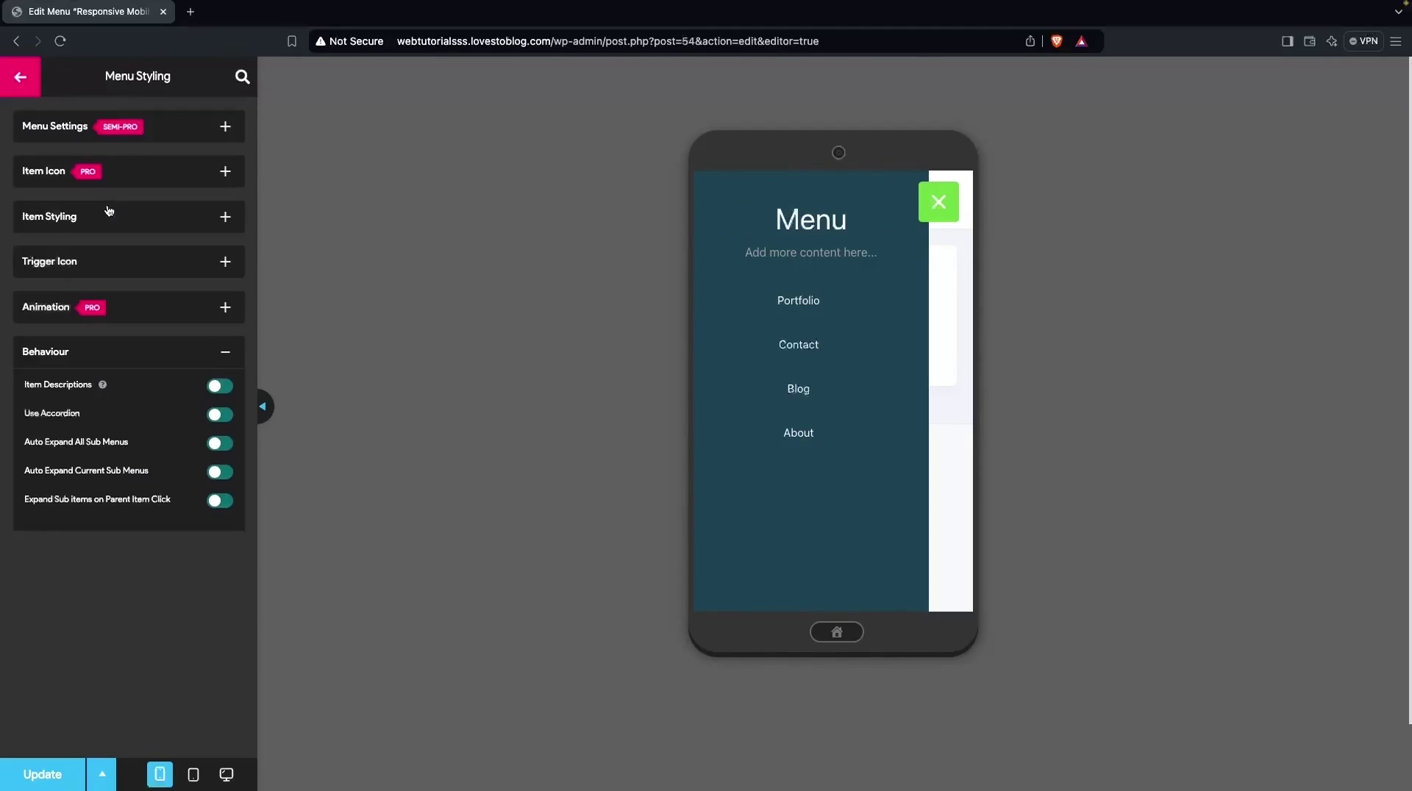
click(17, 78)
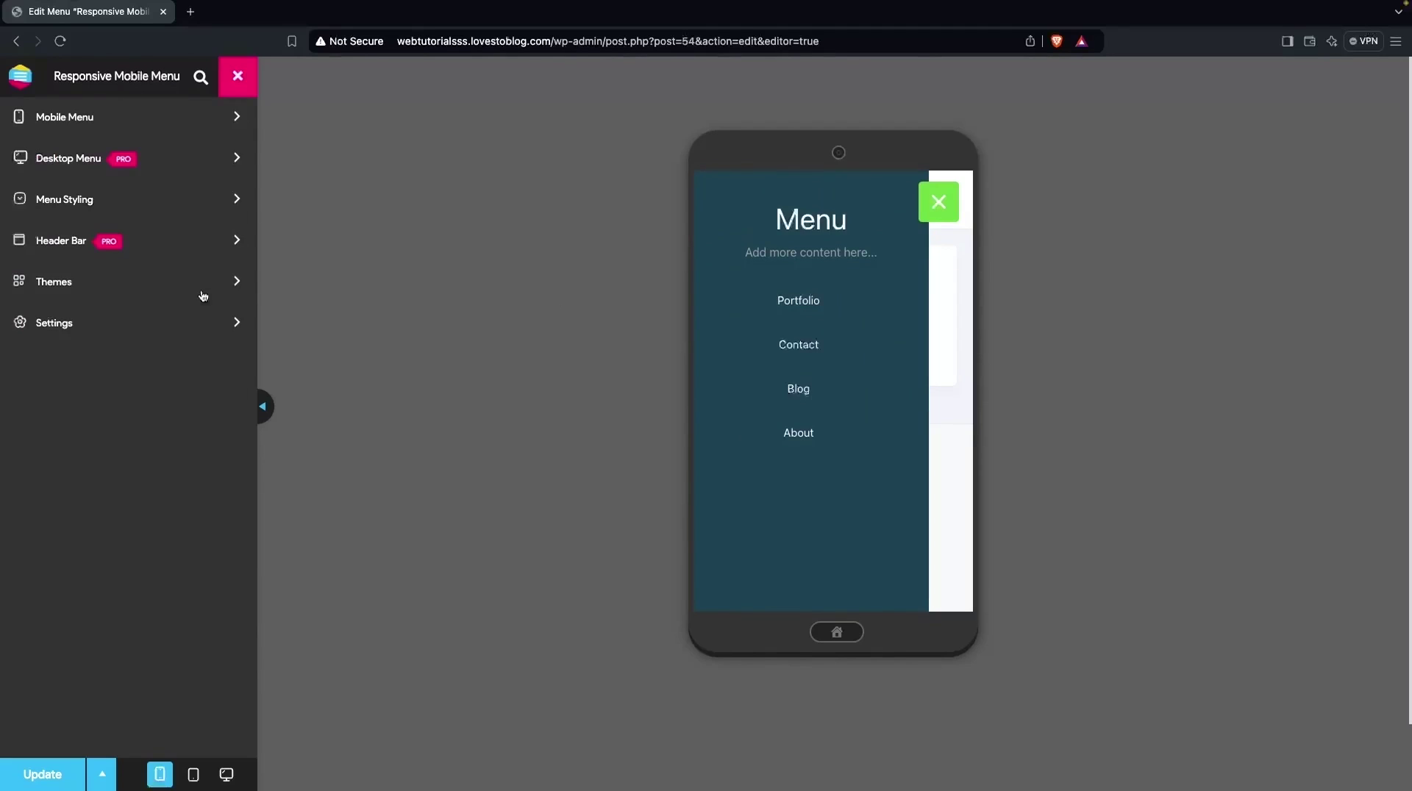
click(81, 286)
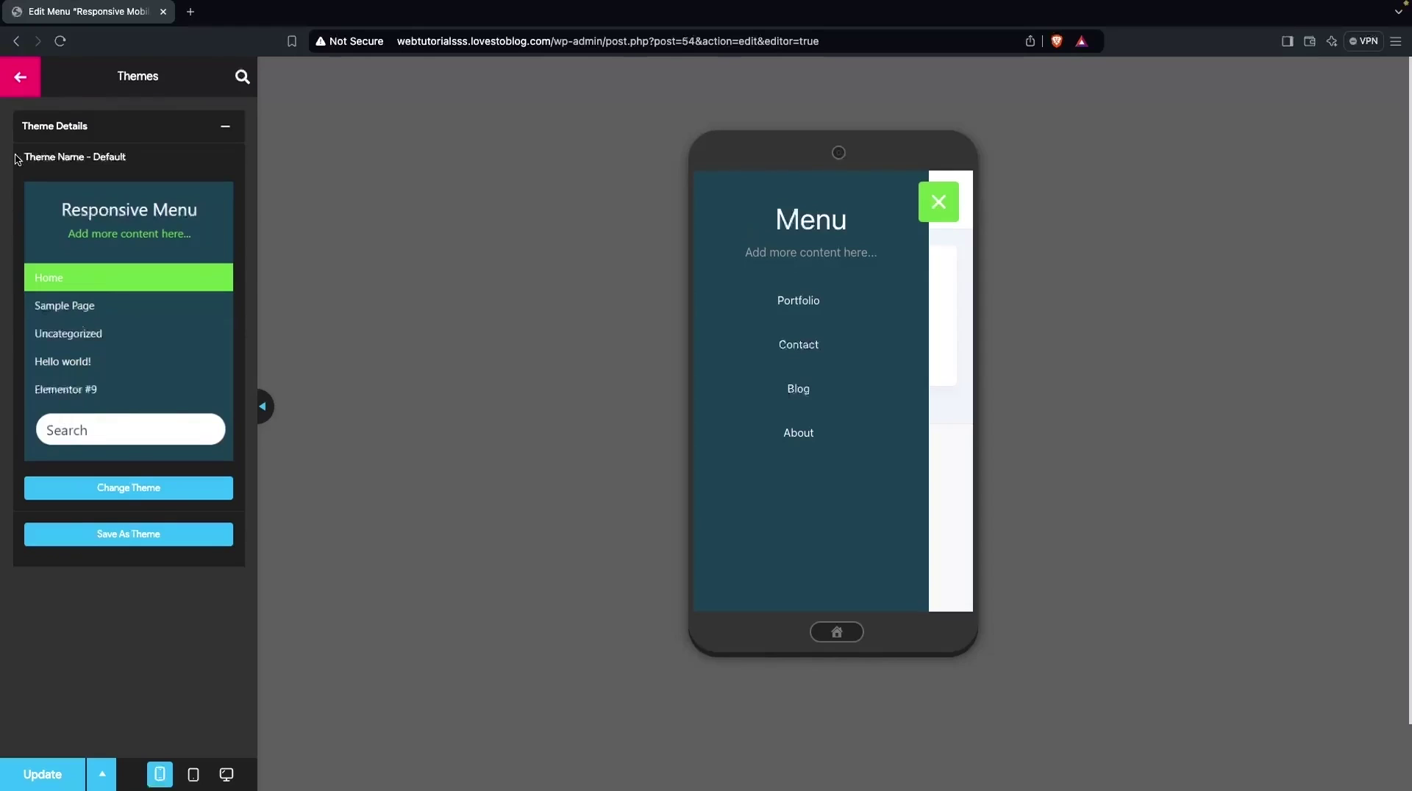
click(29, 87)
Step: Check General Settings and the Advanced Settings' Animation Speeds, then save the menu with Update
click(101, 333)
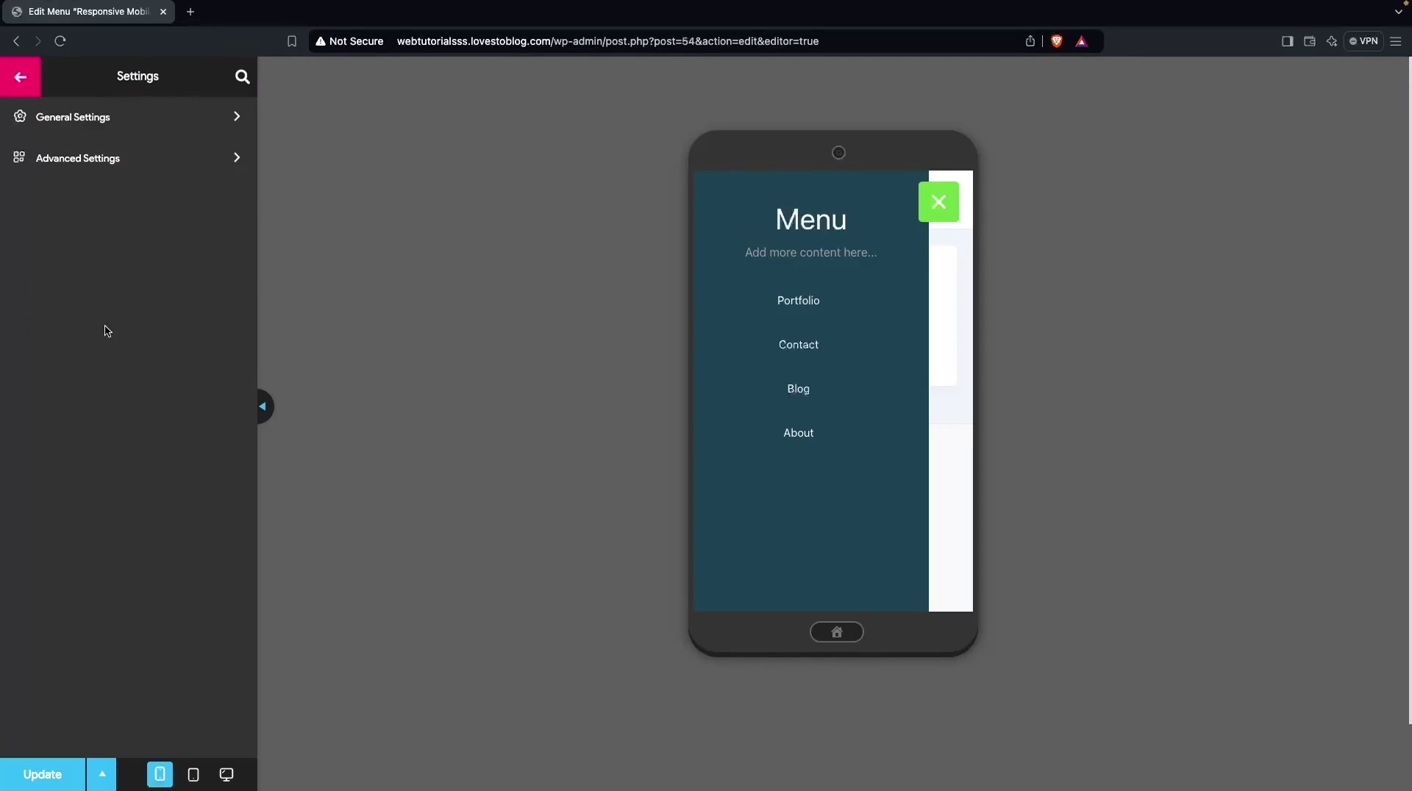
click(125, 119)
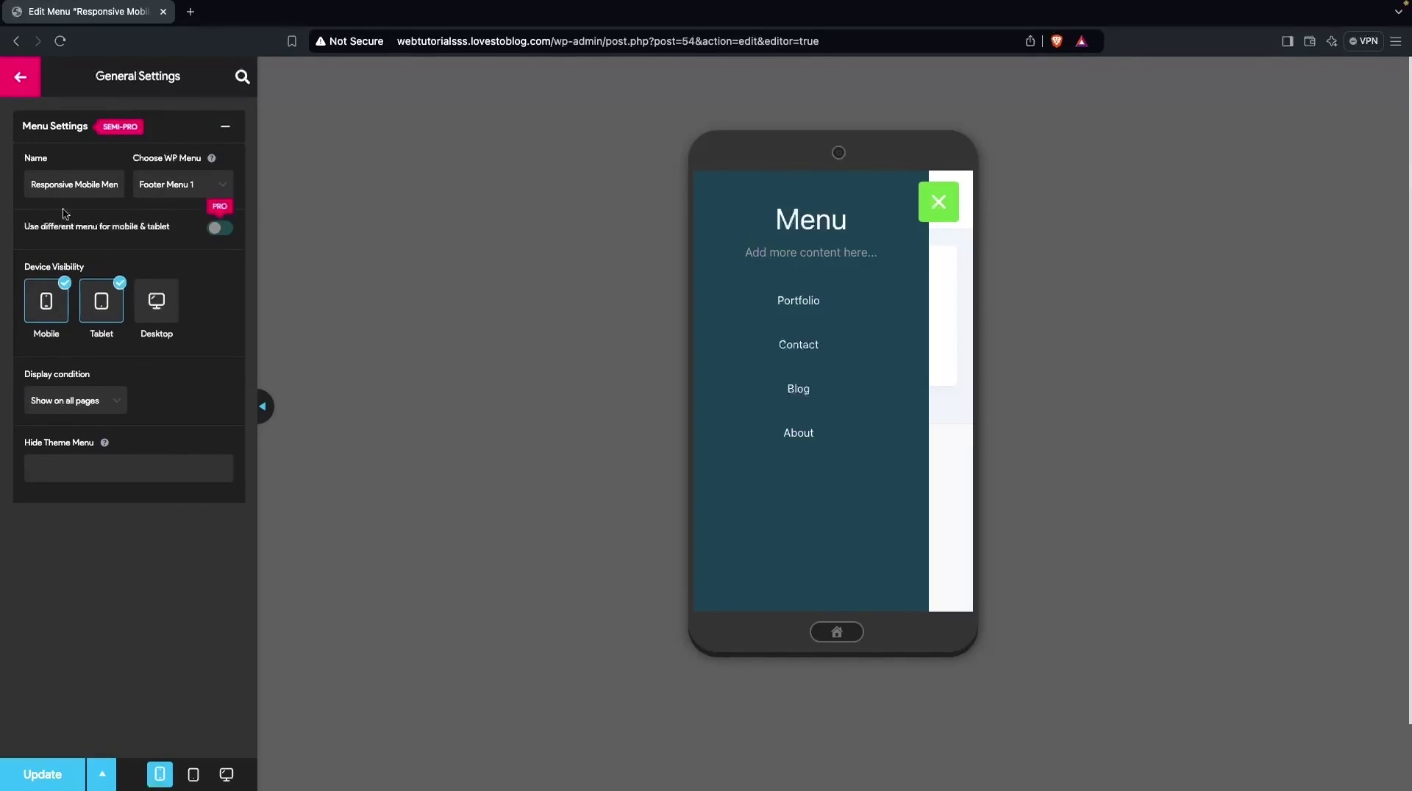
click(21, 79)
click(86, 156)
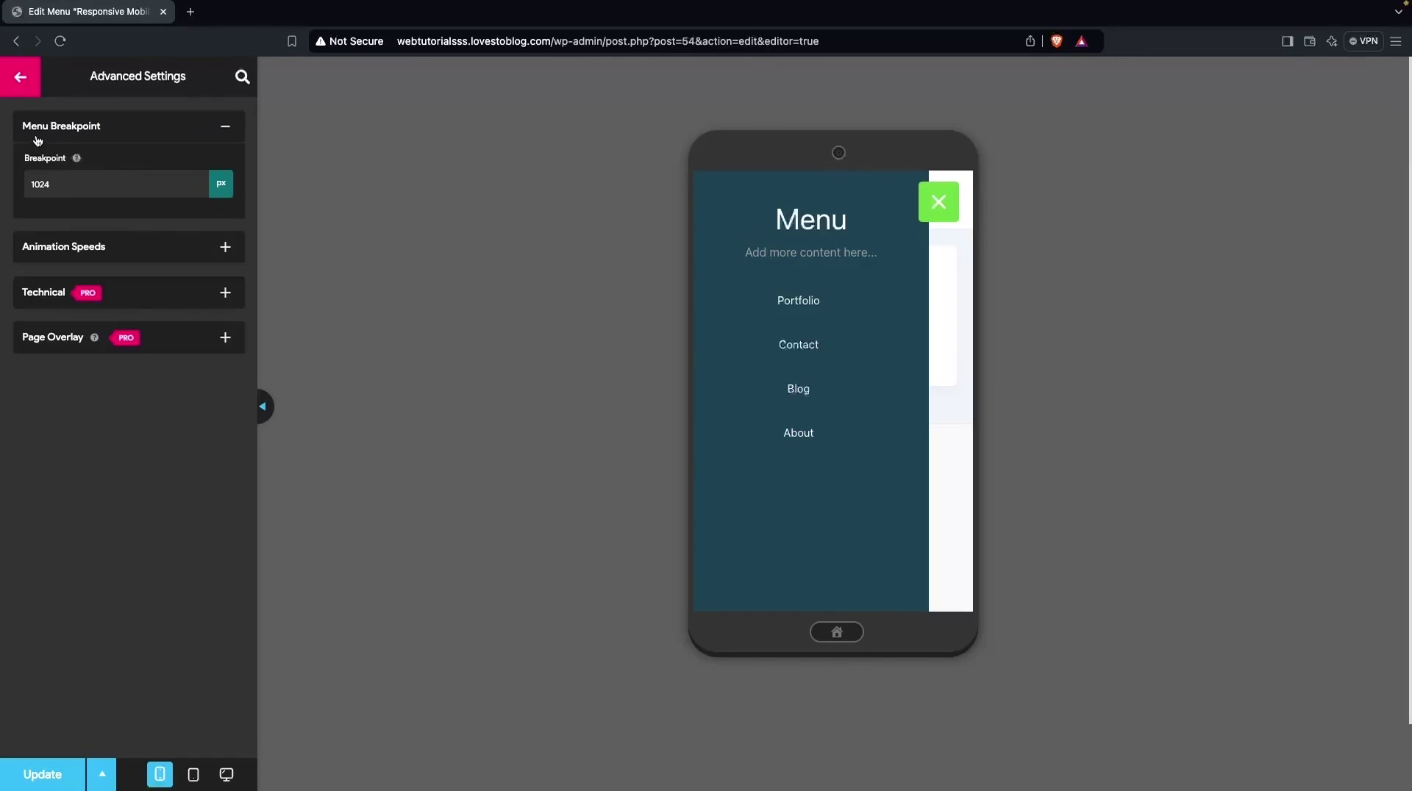
click(91, 256)
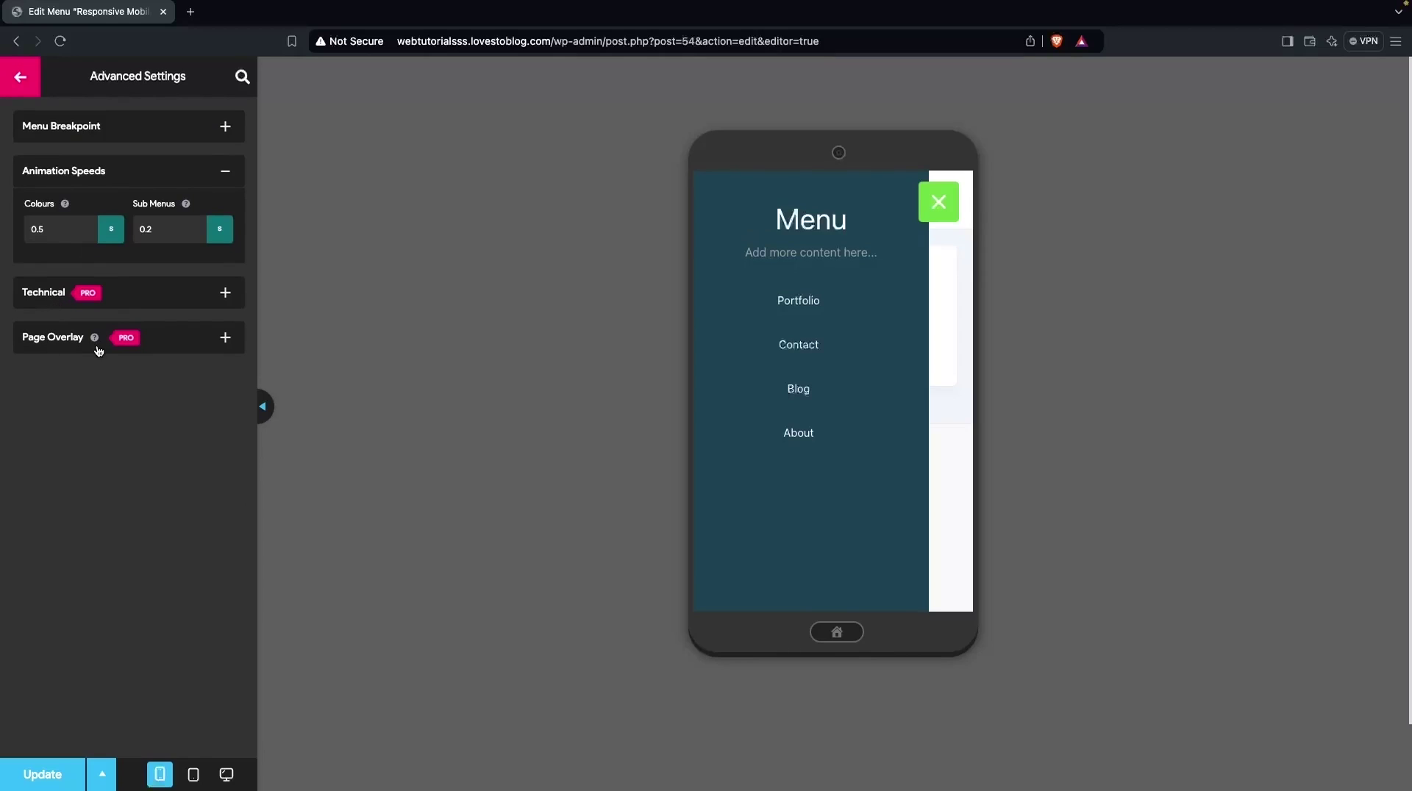
click(25, 83)
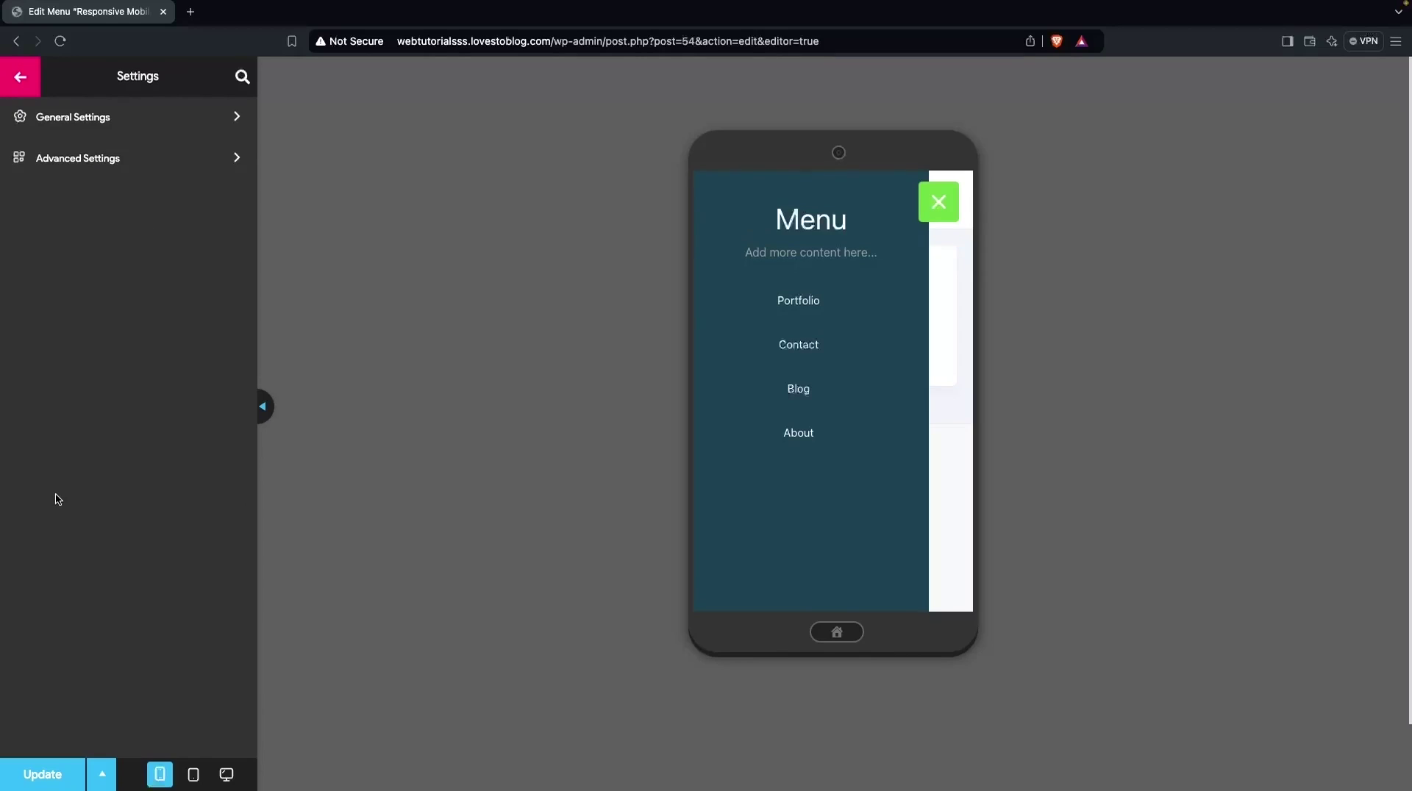
click(33, 763)
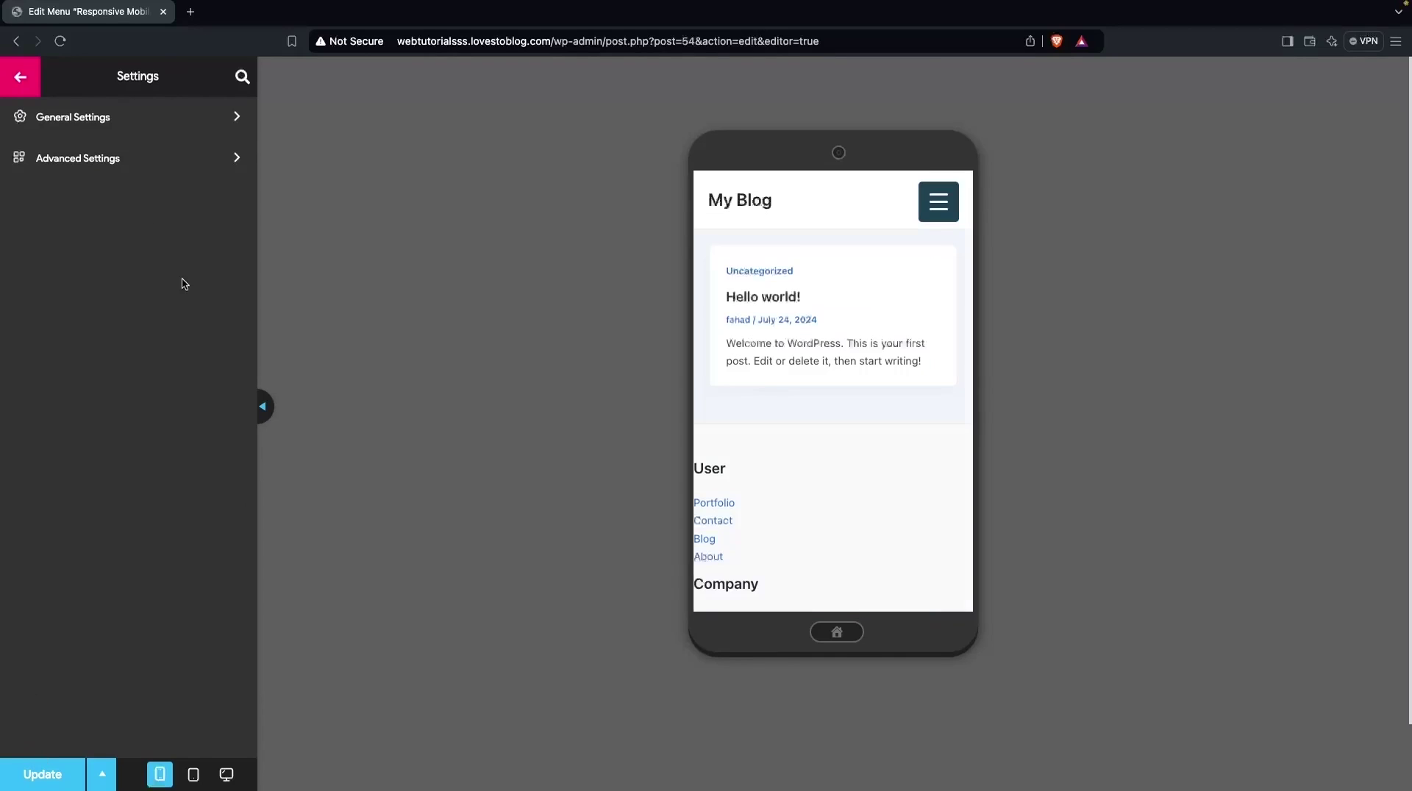
click(28, 81)
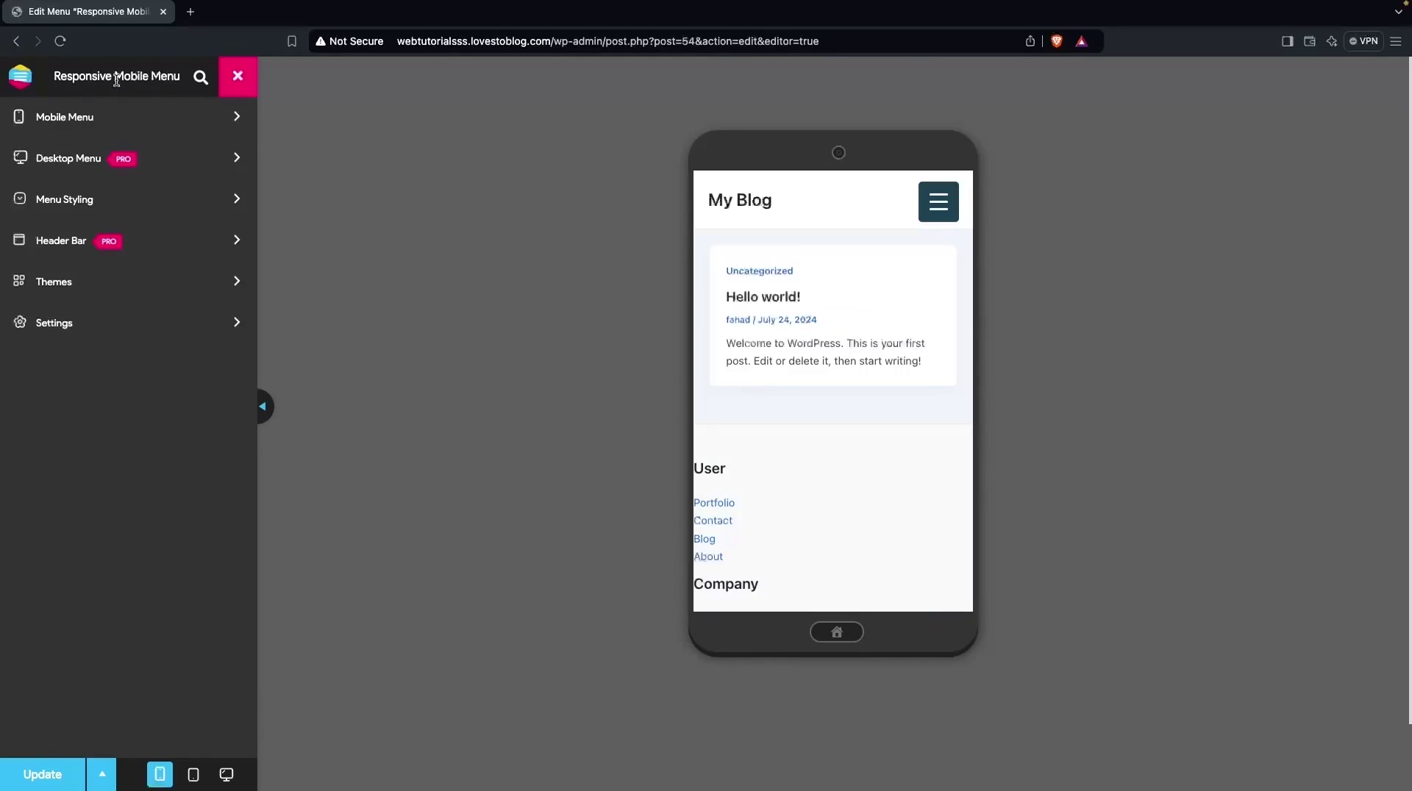
Step: Close the menu editor and open the live My Blog site via Visit Site
click(233, 80)
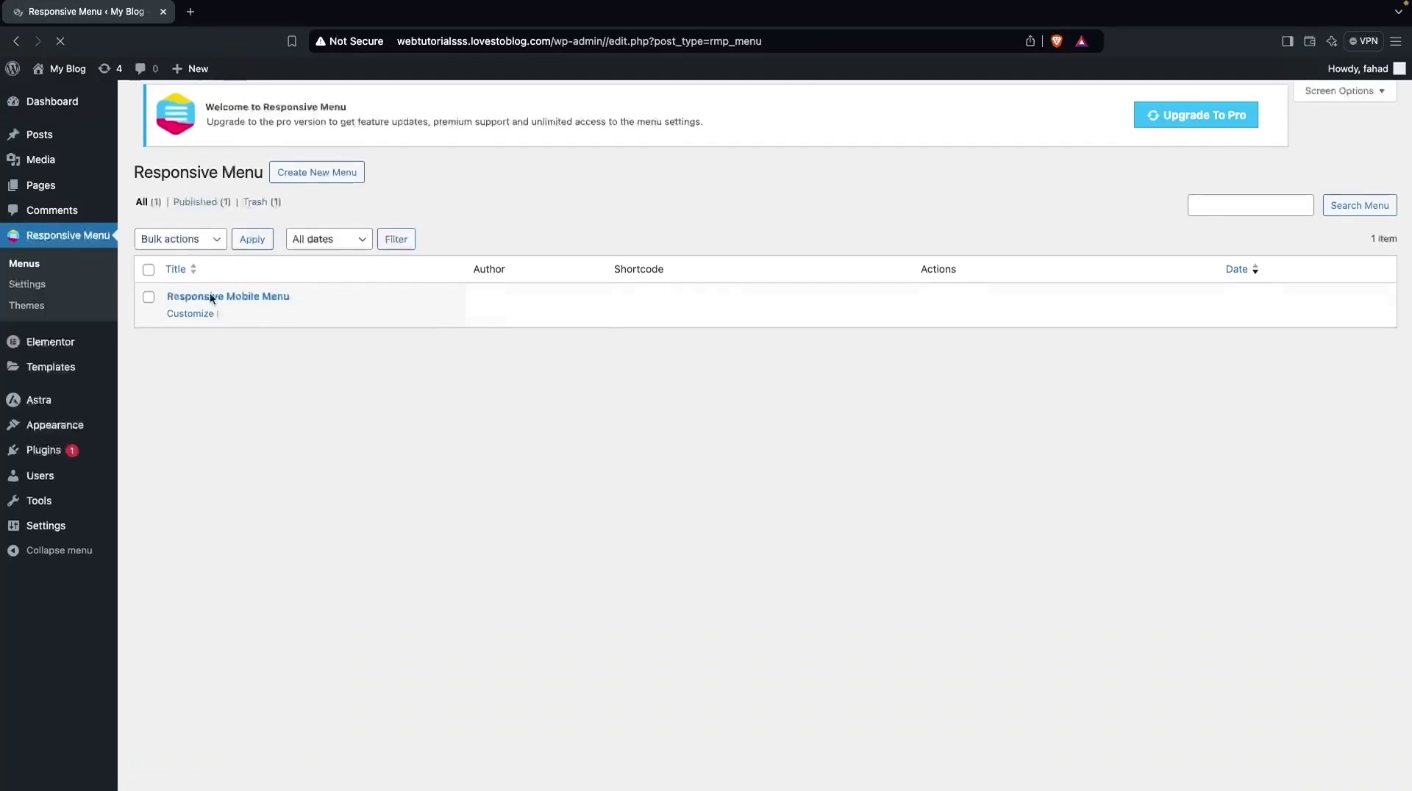
click(66, 94)
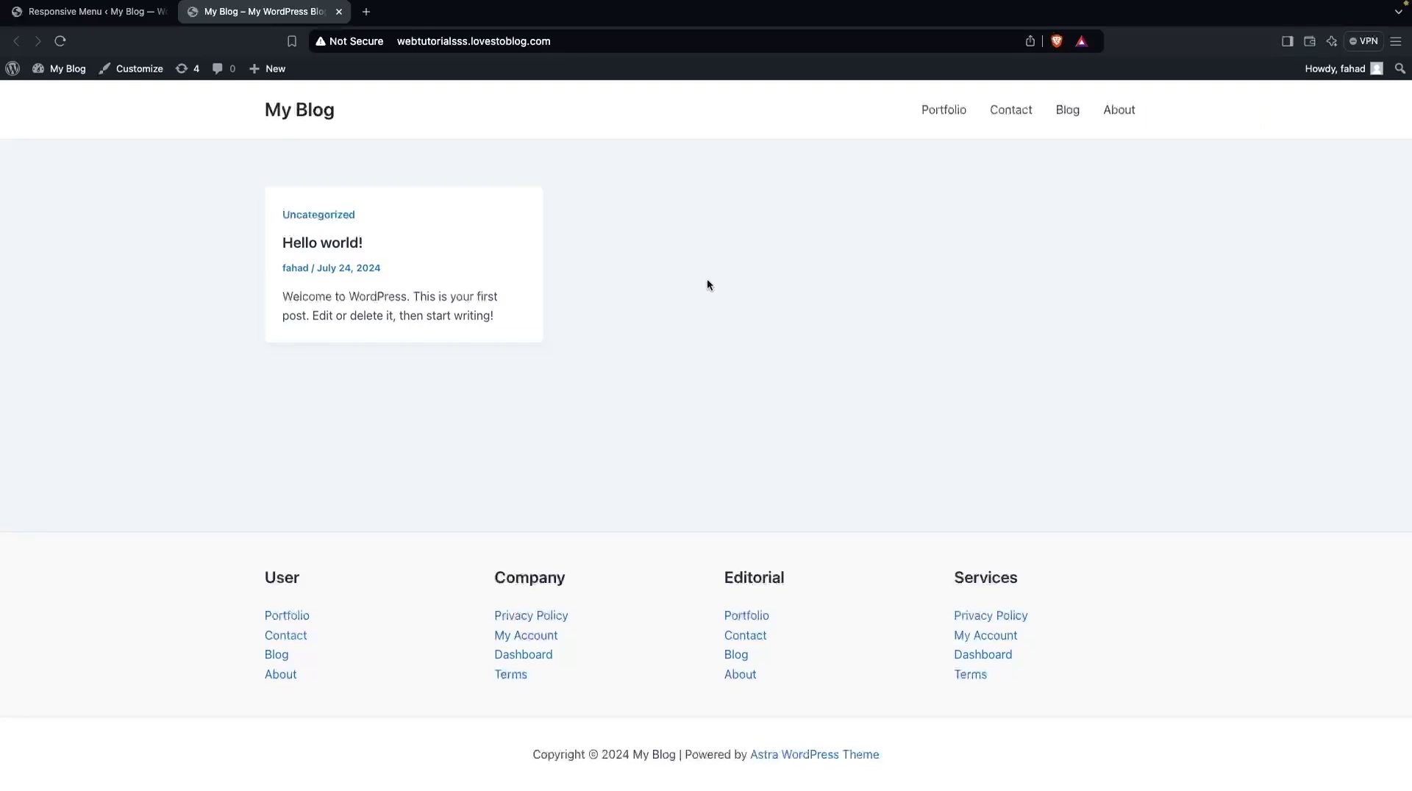
right_click(707, 284)
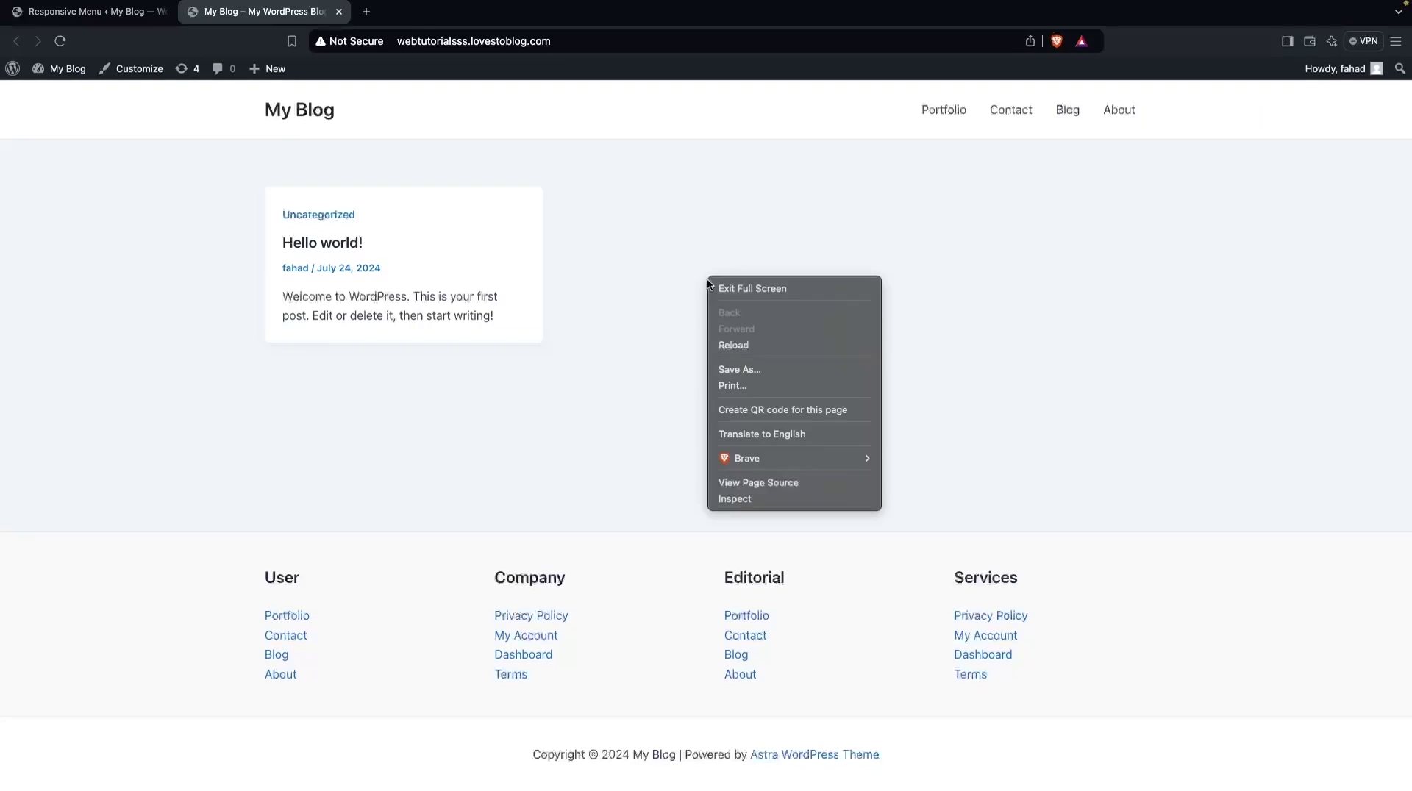
Step: Narrow the live site to phone width in Brave's DevTools and open the hamburger menu
click(762, 502)
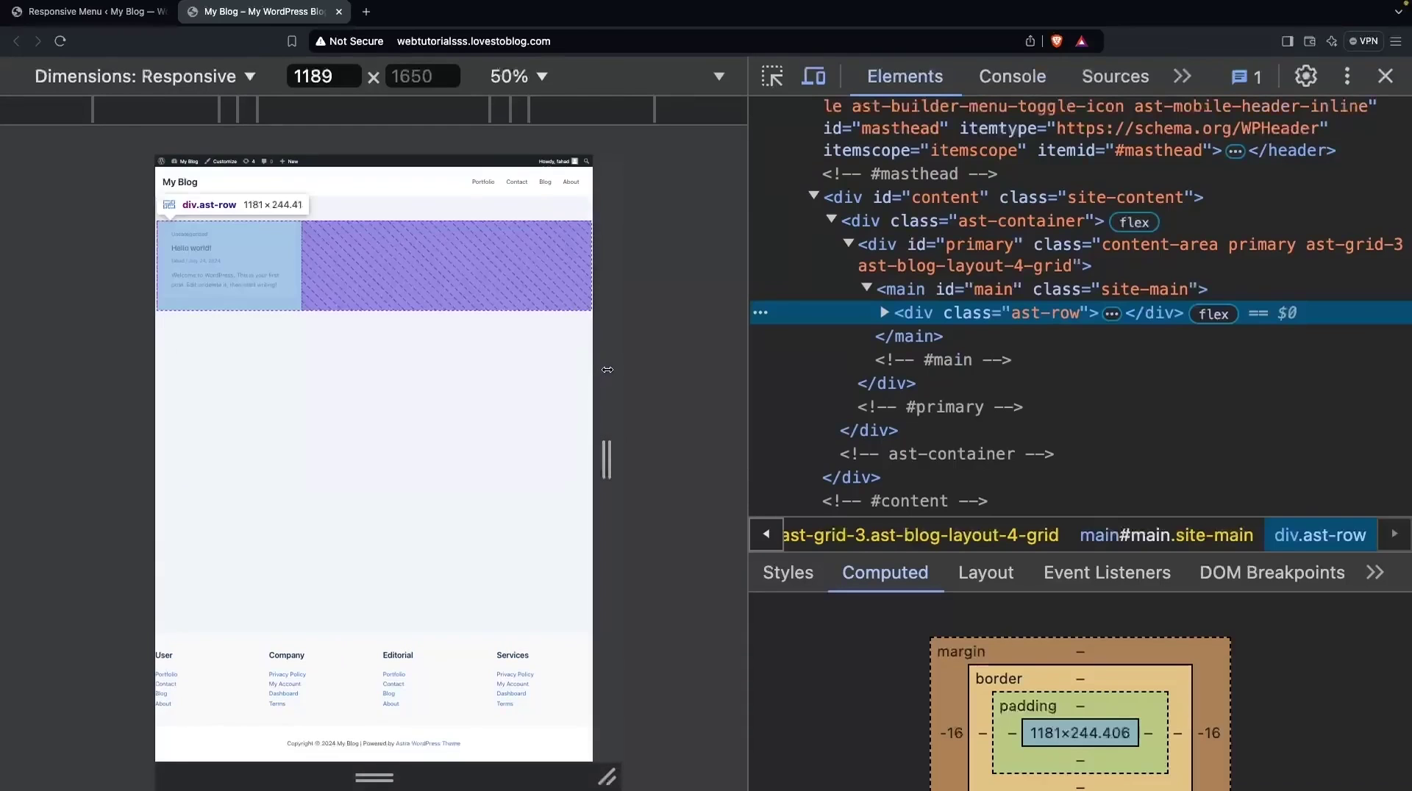
drag(608, 460, 500, 367)
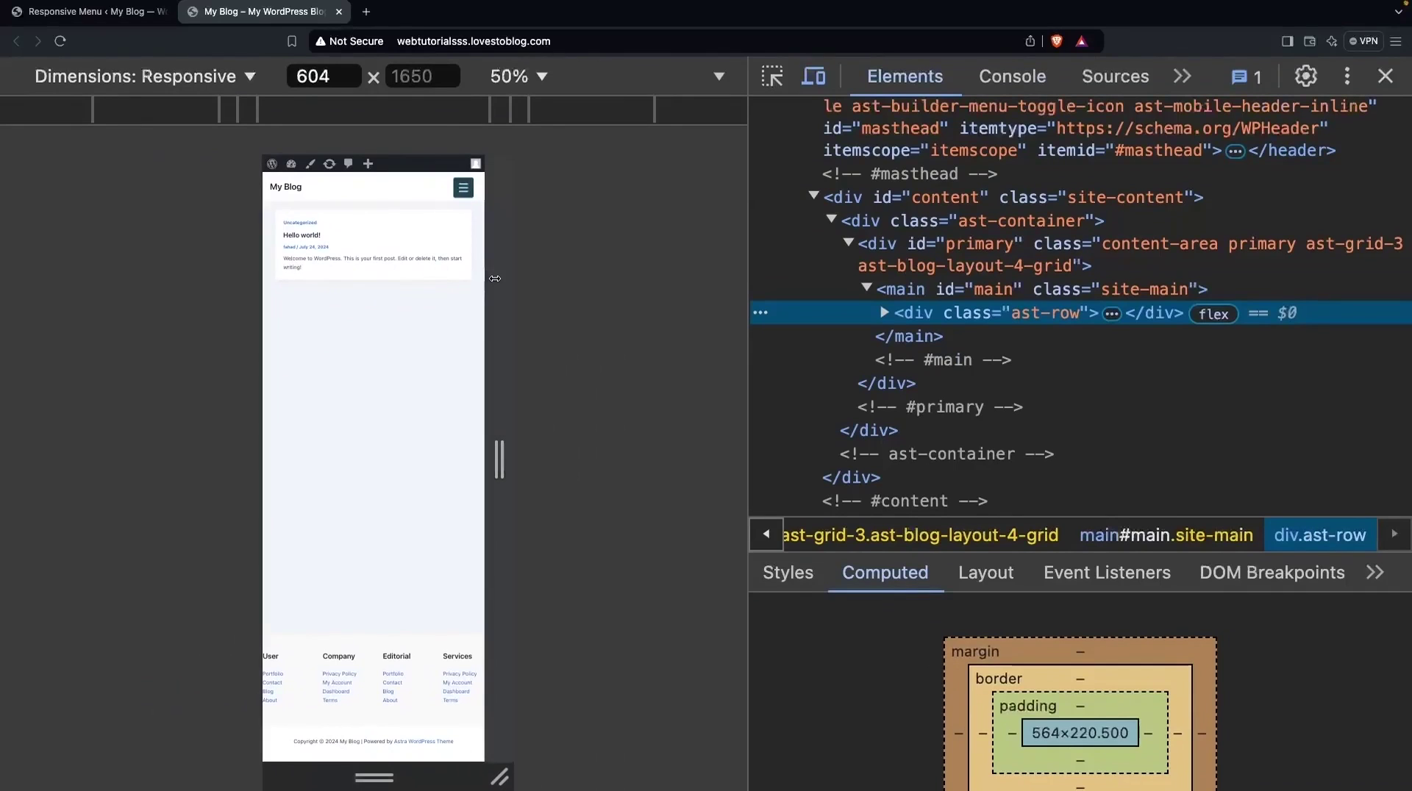
drag(494, 281, 519, 281)
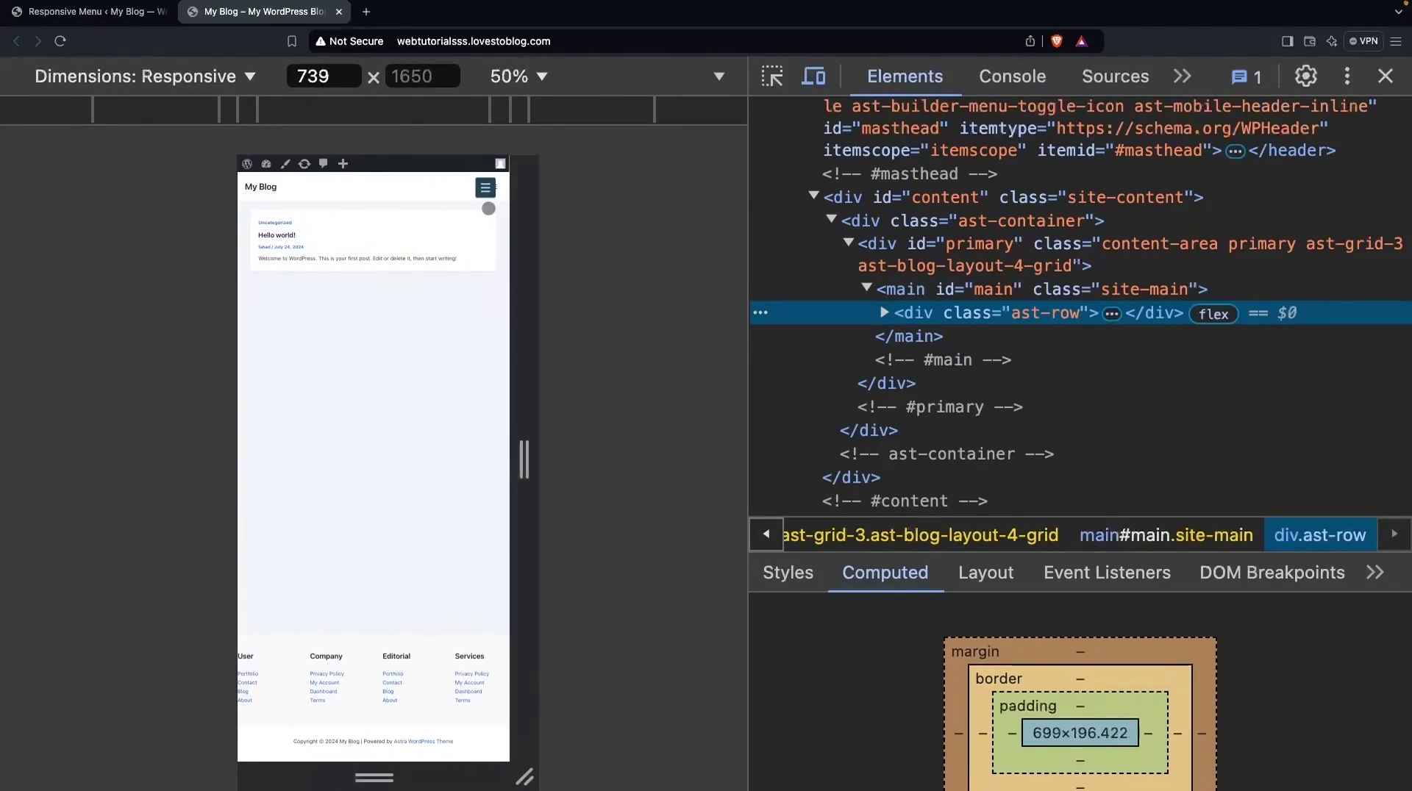
click(486, 190)
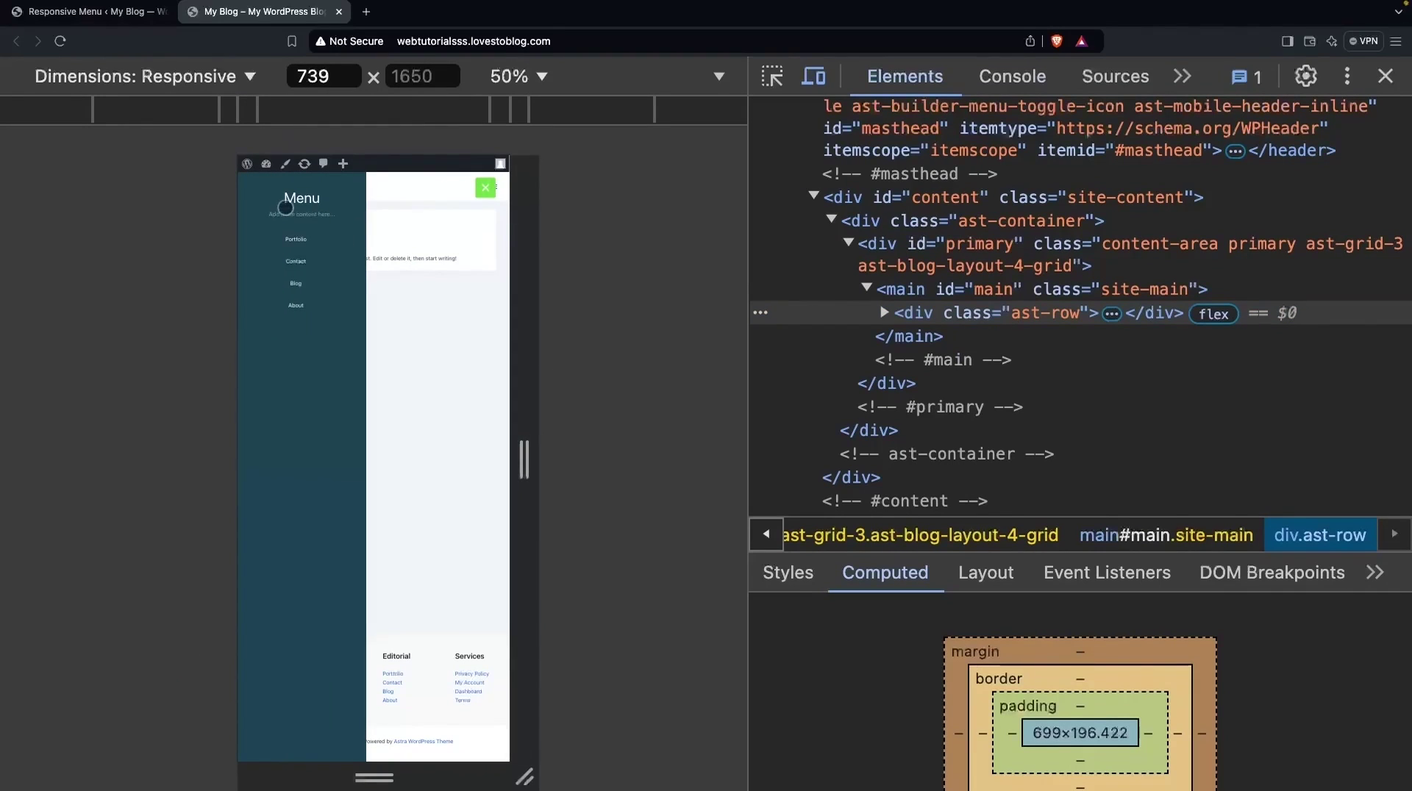
Step: Emulate an iPhone XR, close and reopen the mobile menu, then exit DevTools
click(245, 79)
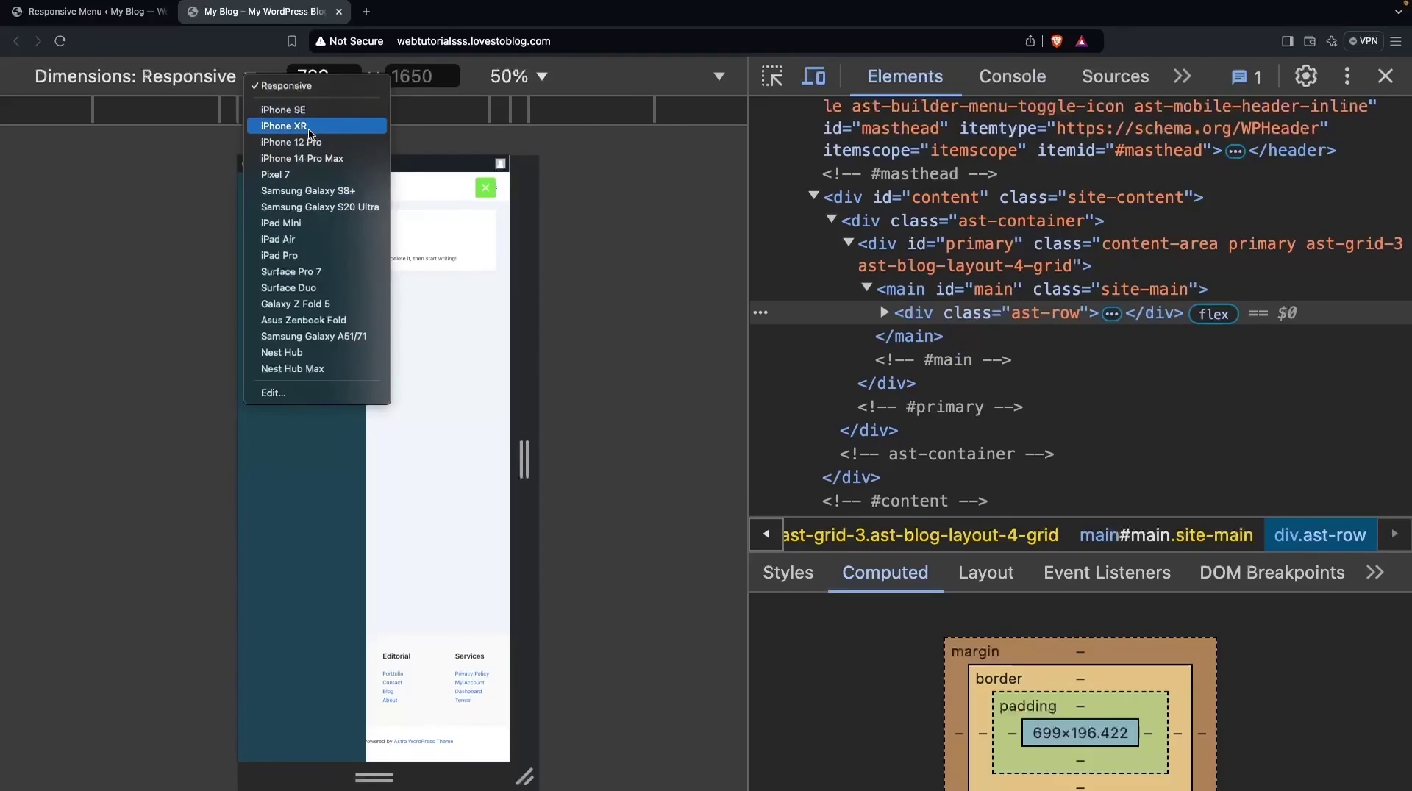
click(310, 129)
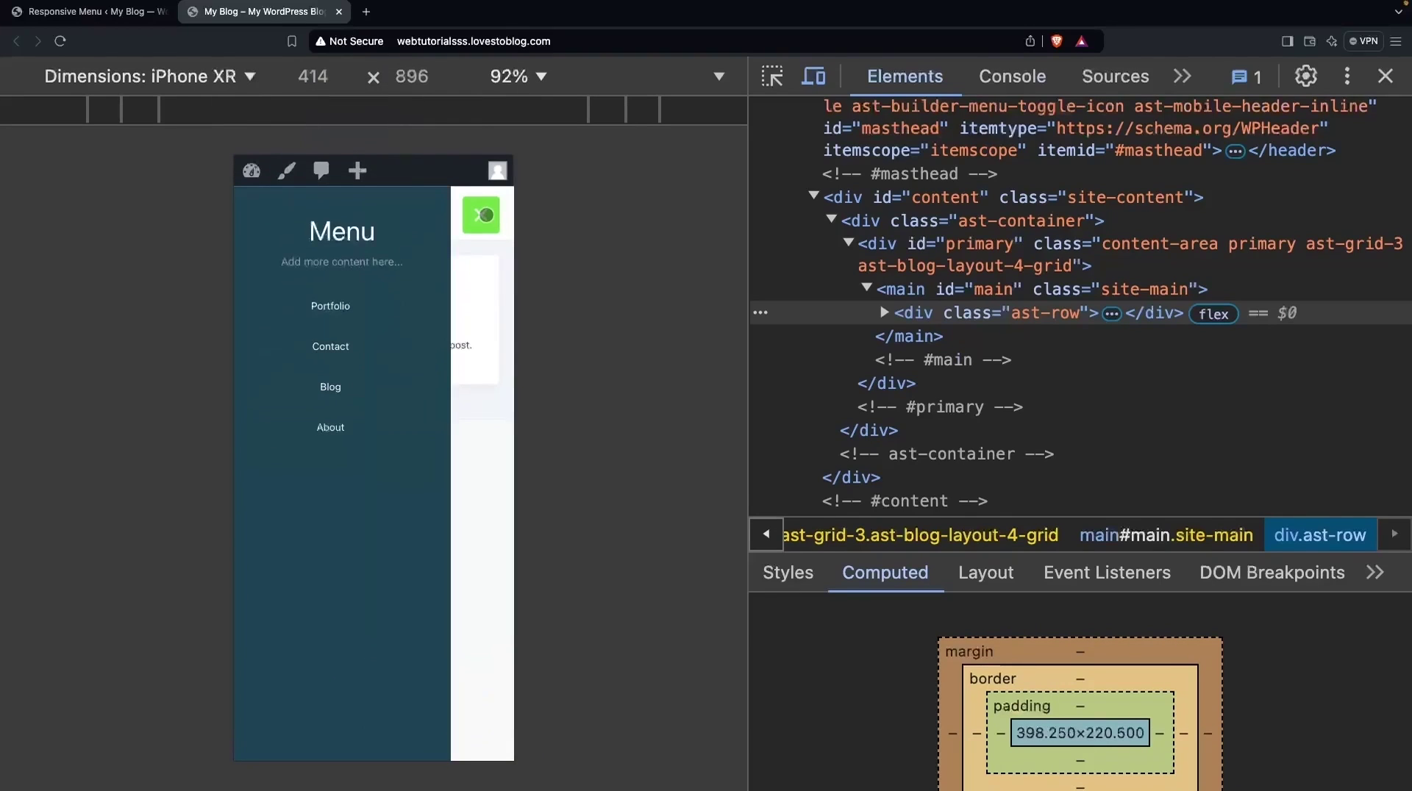
click(485, 215)
click(481, 221)
key(super+alt+i)
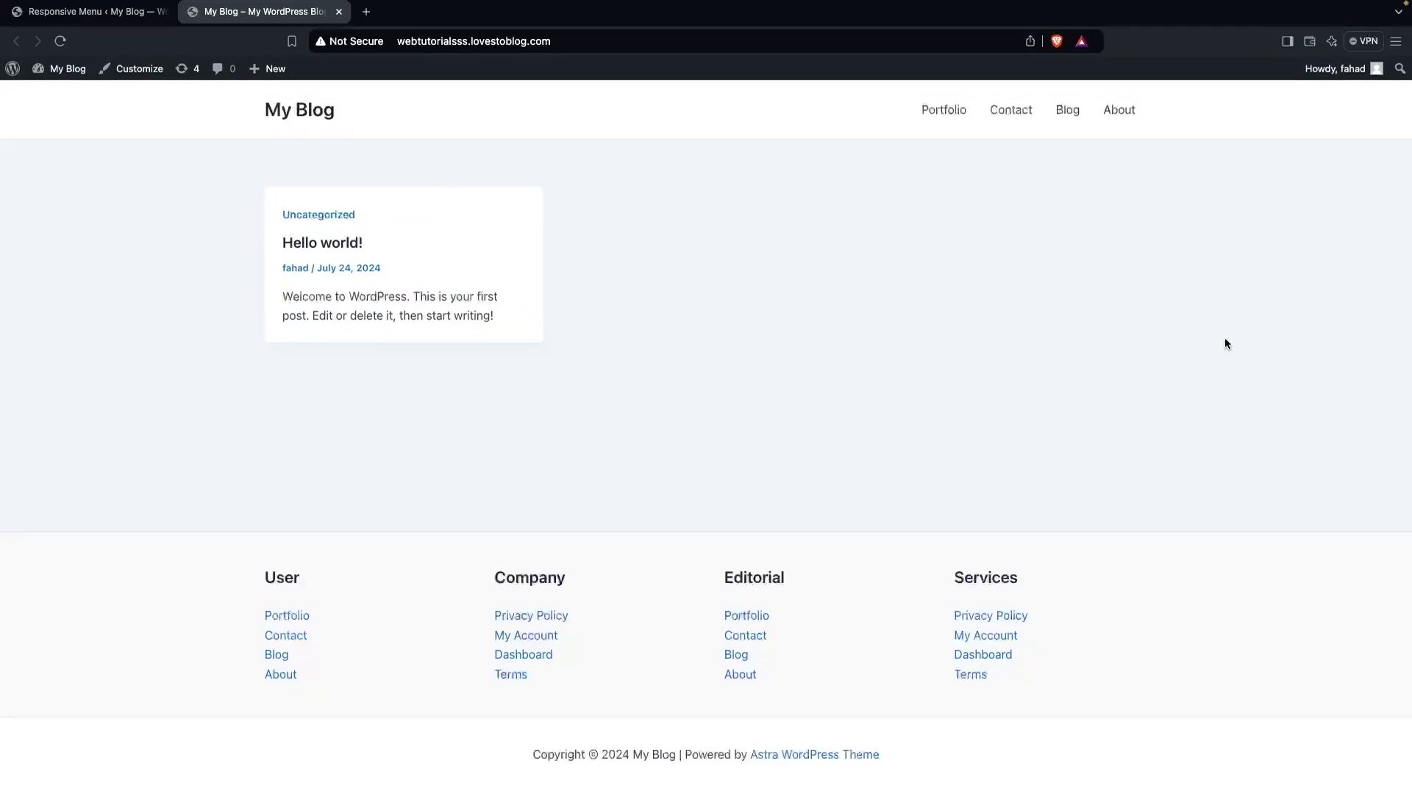